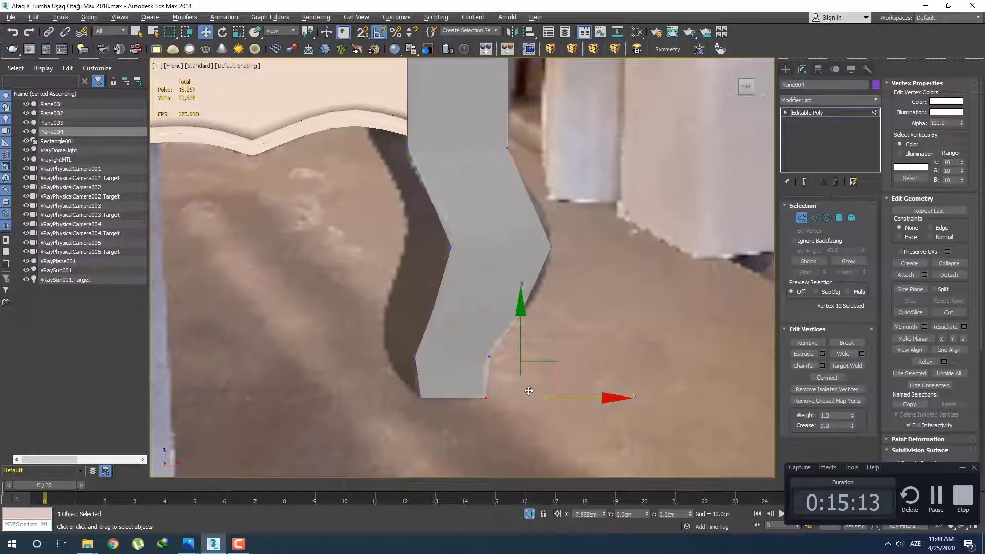
# Adjust the vertices along the lower outer side of the leg plane to follow the leg outline in the reference photo.
pyautogui.click(561, 334)
pyautogui.moveTo(555, 286); pyautogui.dragTo(526, 318, button='middle')
pyautogui.click(492, 346)
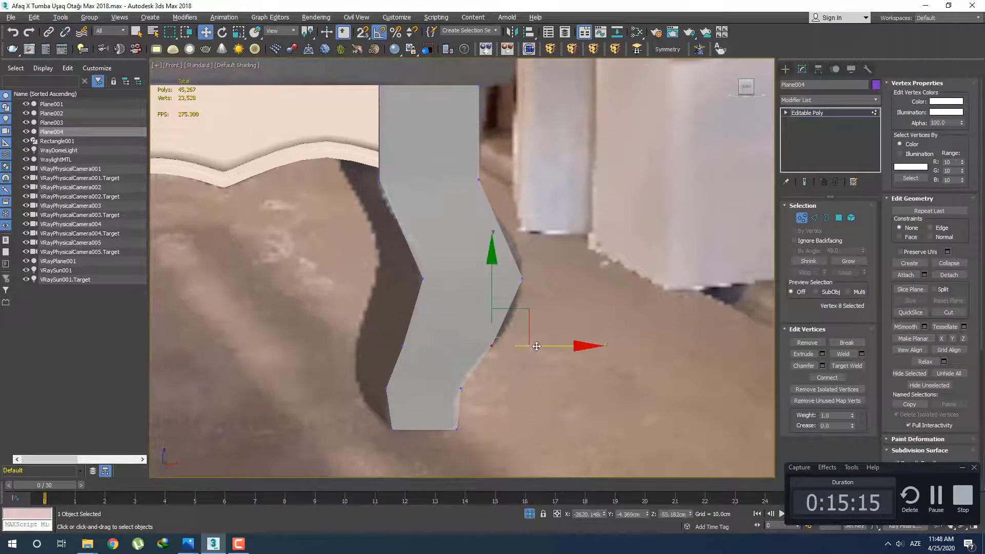
pyautogui.click(518, 383)
pyautogui.click(461, 389)
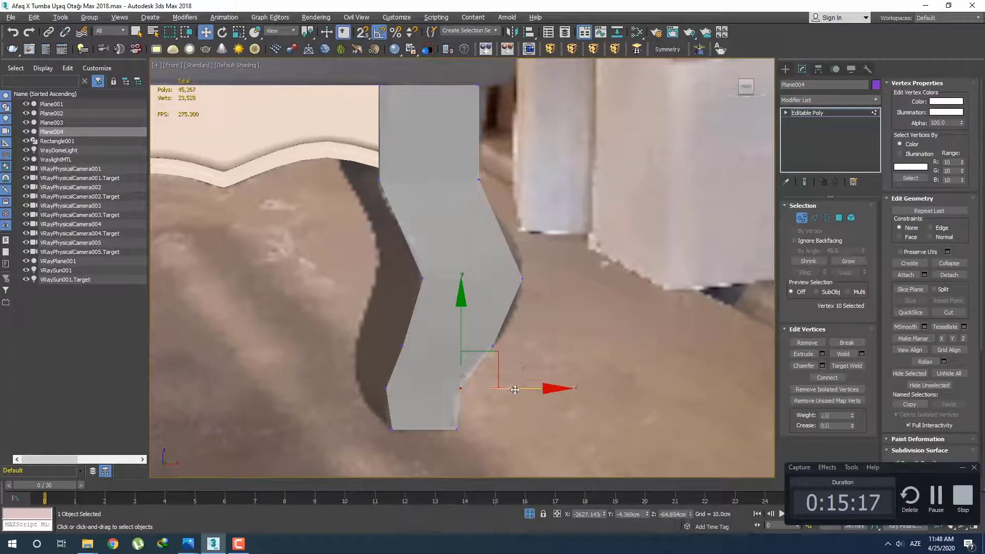
pyautogui.moveTo(515, 389); pyautogui.dragTo(512, 390)
pyautogui.click(539, 310)
pyautogui.click(522, 278)
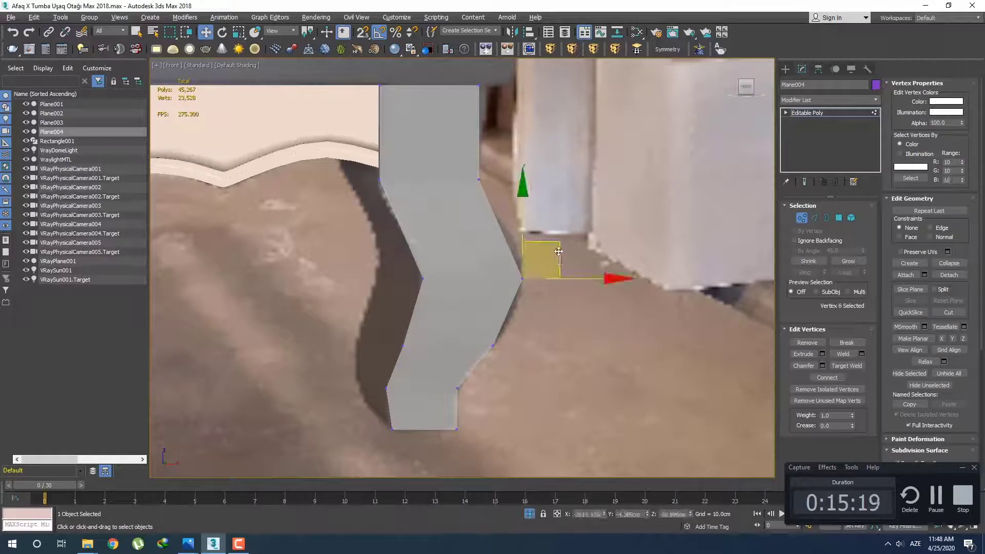
# Connect the two side edges above the leg's outward bulge with one segment and shift the new edge outward to round the curve.
pyautogui.moveTo(598, 307); pyautogui.dragTo(599, 326, button='middle')
pyautogui.press('2')
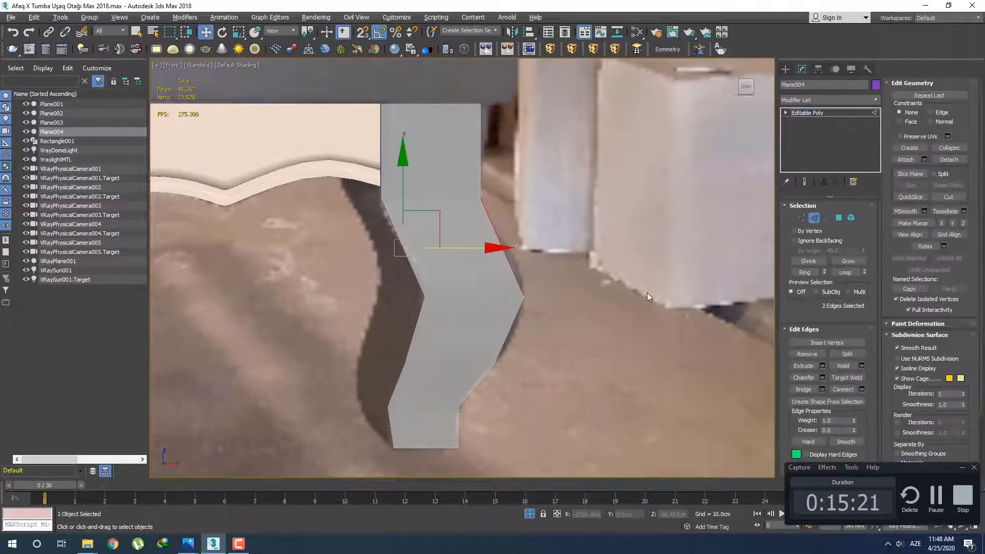
pyautogui.click(862, 390)
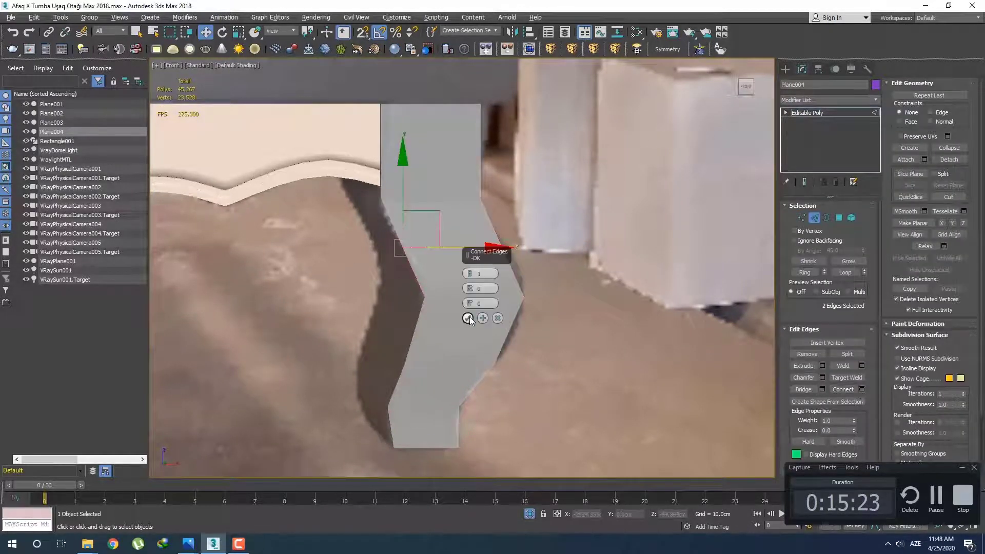
pyautogui.click(468, 319)
pyautogui.click(522, 270)
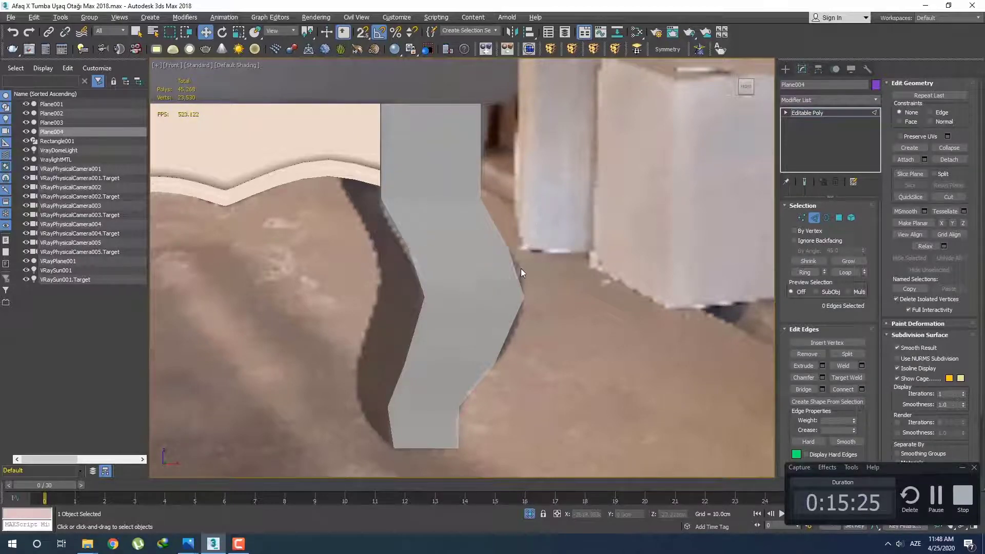
# Connect the two side edges just below the leg's outward bulge with one segment and shift the new edge outward.
pyautogui.moveTo(512, 334); pyautogui.dragTo(519, 283, button='middle')
pyautogui.press('2')
pyautogui.press('1')
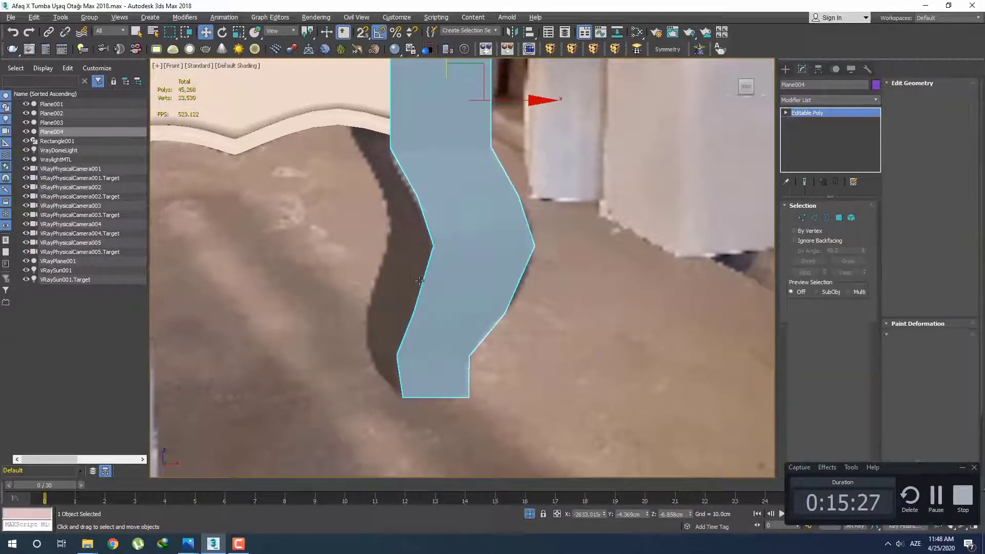
pyautogui.moveTo(419, 281); pyautogui.dragTo(574, 298)
pyautogui.click(862, 390)
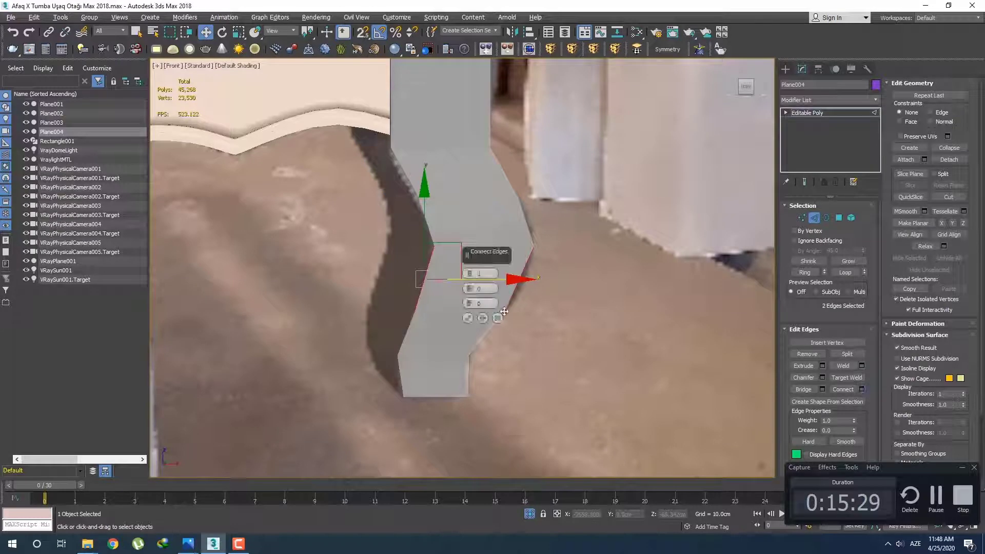
pyautogui.click(468, 318)
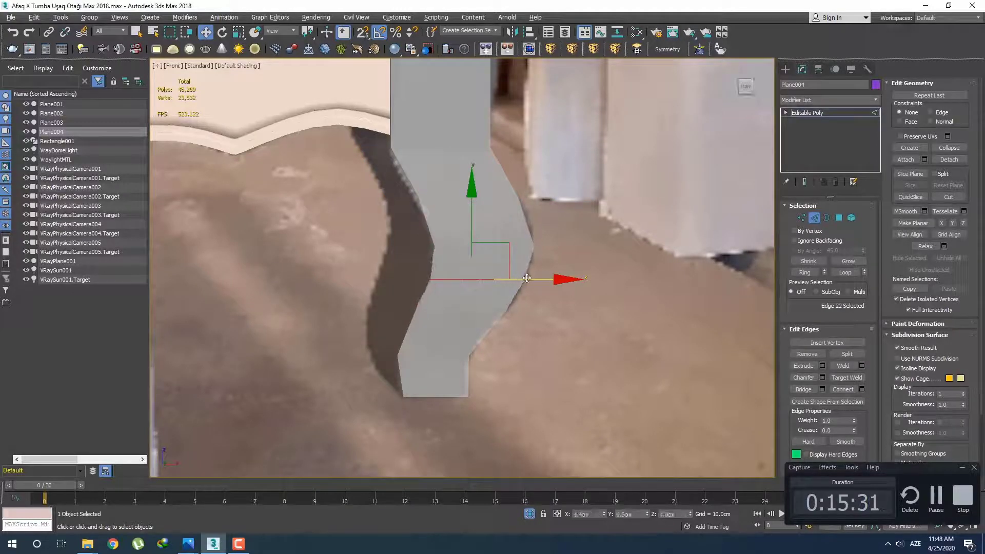
pyautogui.click(529, 357)
pyautogui.moveTo(529, 356); pyautogui.dragTo(528, 329, button='middle')
# With edged faces displayed, connect the side edges of the section directly above the foot with one segment and shift the new edge slightly inward.
pyautogui.press('F4')
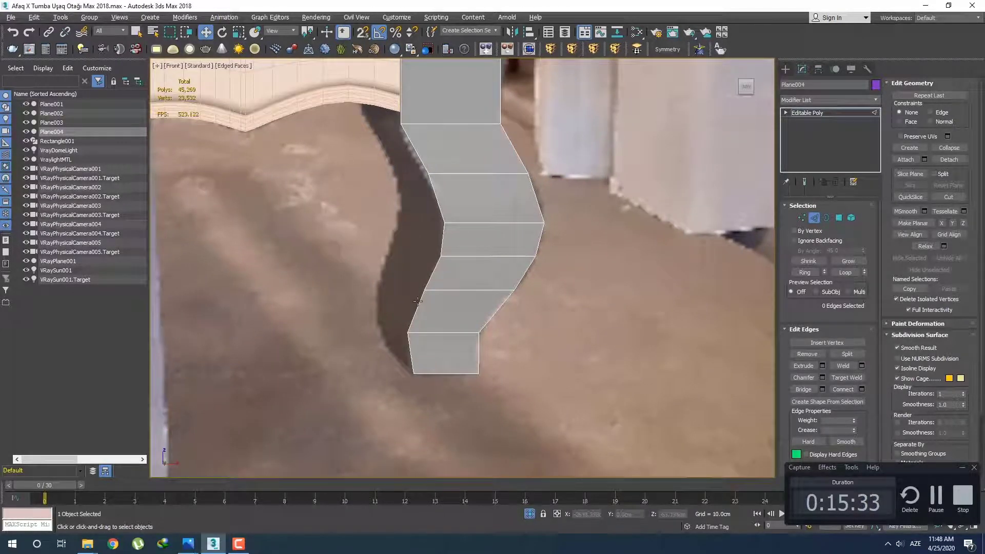
pyautogui.moveTo(551, 304); pyautogui.dragTo(551, 305)
pyautogui.click(863, 390)
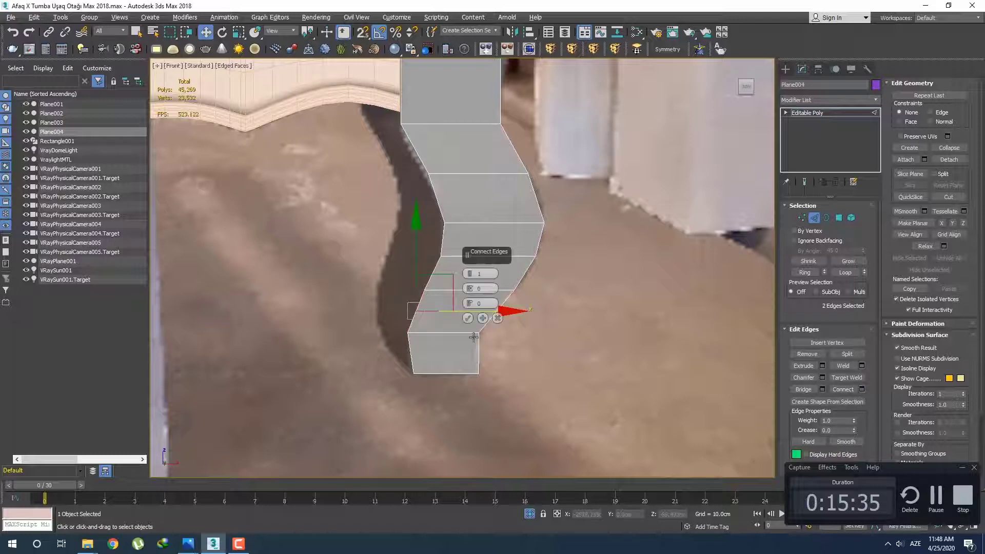
pyautogui.click(468, 318)
pyautogui.scroll(4, 486, 310)
pyautogui.moveTo(497, 315); pyautogui.dragTo(494, 318)
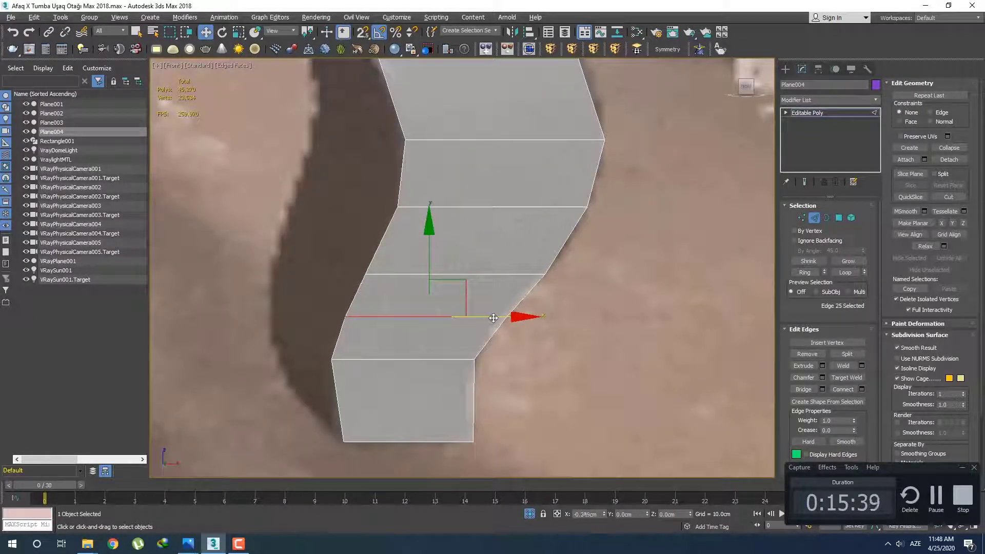
pyautogui.click(549, 310)
pyautogui.scroll(-3, 528, 323)
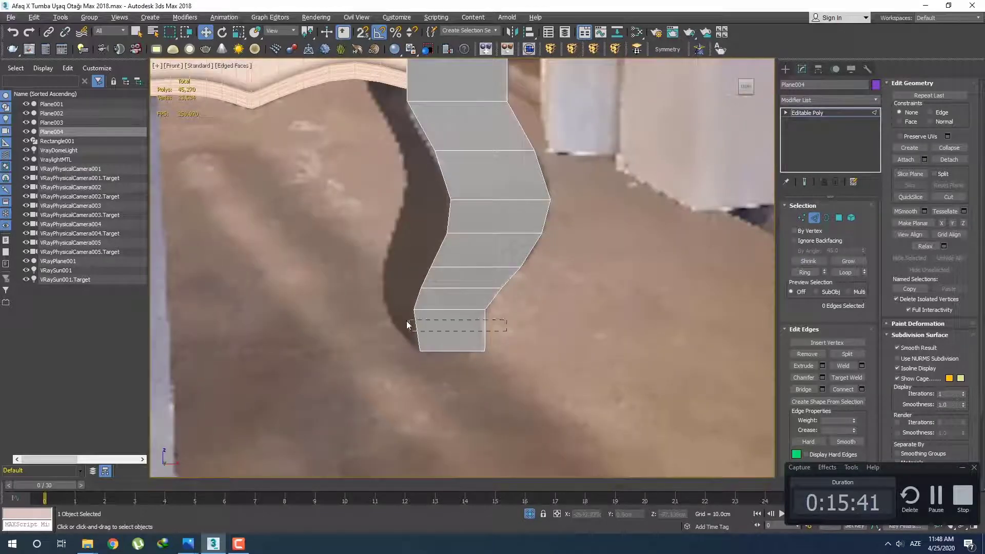
# Connect the side edges of the lowest foot section with one segment.
pyautogui.moveTo(408, 325); pyautogui.dragTo(408, 328)
pyautogui.click(862, 390)
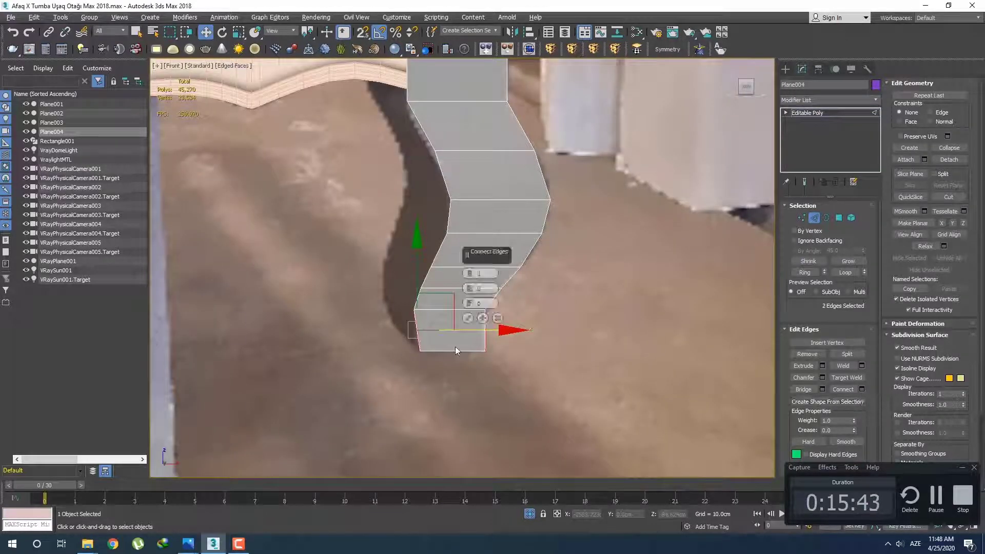
pyautogui.click(468, 318)
pyautogui.scroll(3, 468, 319)
# Move both vertices of the new foot edge slightly left to round the foot's outline.
pyautogui.press('1')
pyautogui.moveTo(528, 347)
pyautogui.mouseDown()
pyautogui.moveTo(471, 326)
pyautogui.moveTo(524, 340)
pyautogui.mouseUp()
pyautogui.click(382, 339)
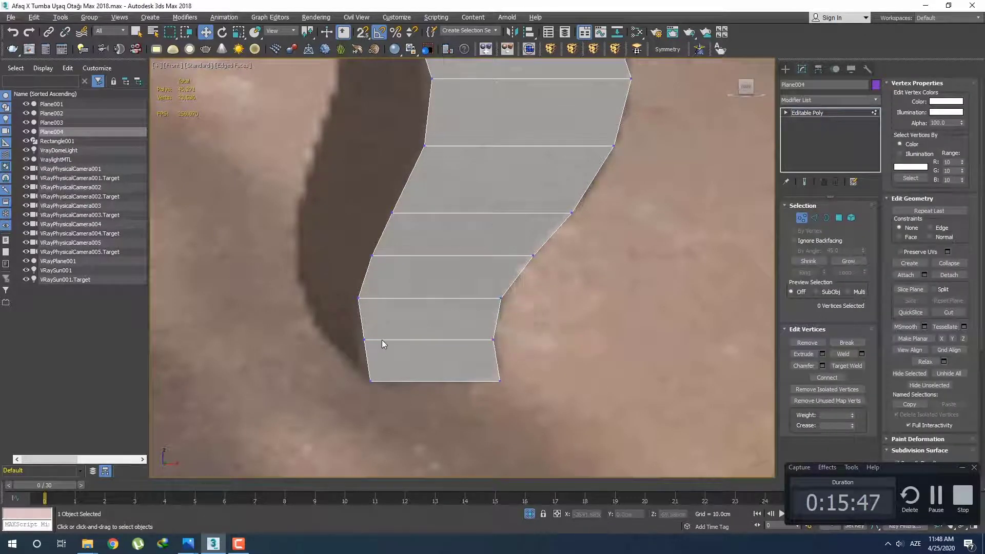
pyautogui.click(365, 339)
pyautogui.moveTo(410, 339); pyautogui.dragTo(403, 340)
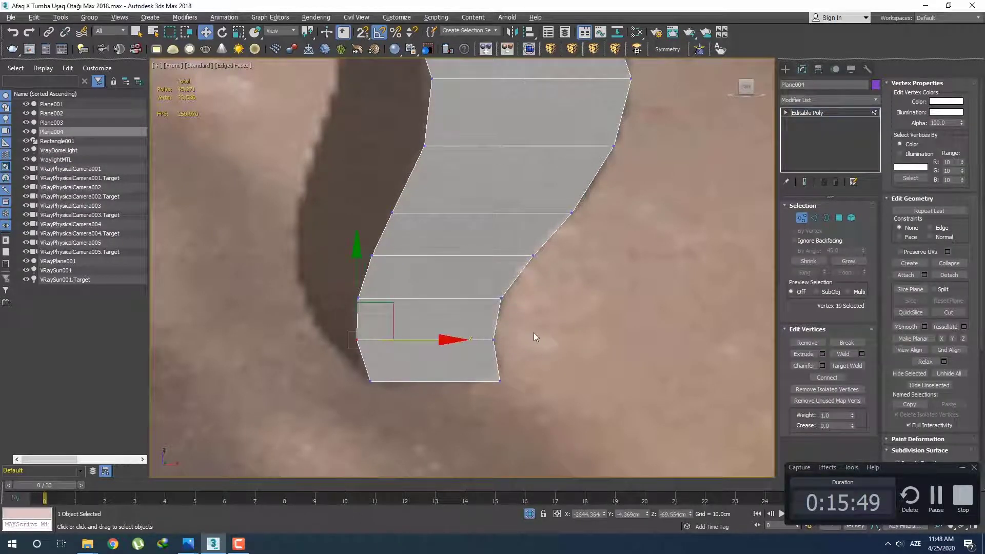
pyautogui.click(534, 333)
# Fine-tune the inner-side vertices of the leg's upper curve so they follow the leg outline in the photo.
pyautogui.scroll(-2, 524, 313)
pyautogui.moveTo(524, 313); pyautogui.dragTo(490, 362, button='middle')
pyautogui.moveTo(461, 315); pyautogui.dragTo(456, 365, button='middle')
pyautogui.scroll(-2, 463, 295)
pyautogui.moveTo(463, 294); pyautogui.dragTo(462, 322, button='middle')
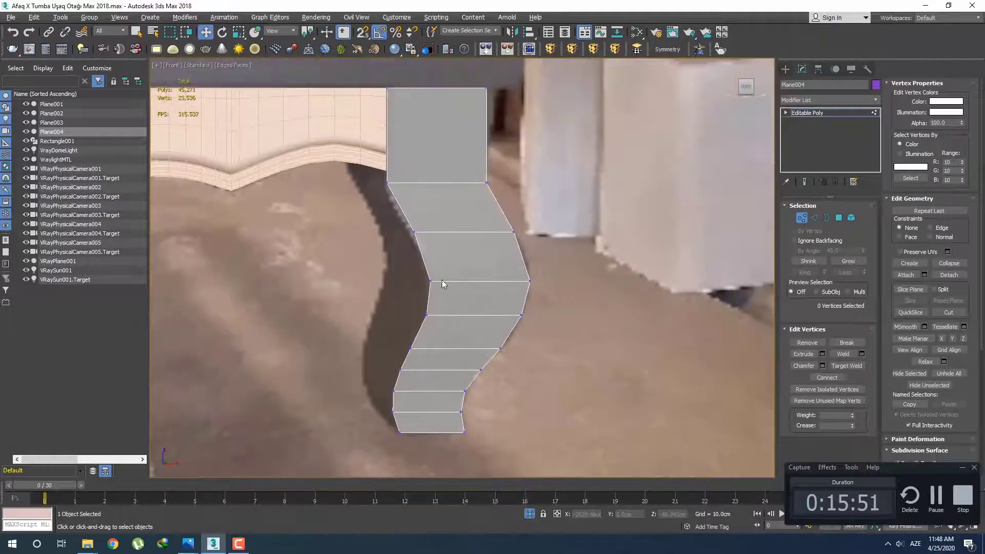
pyautogui.click(413, 232)
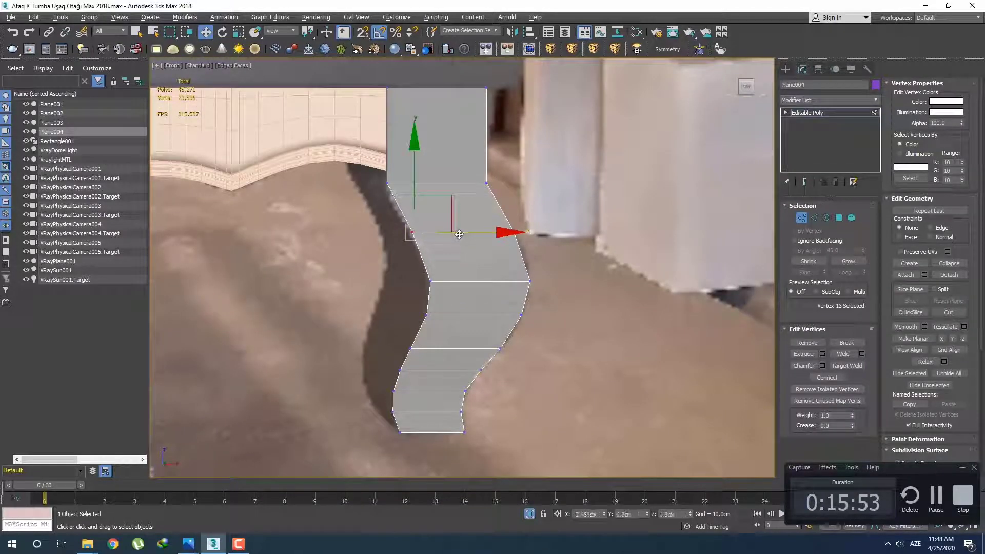
pyautogui.click(430, 281)
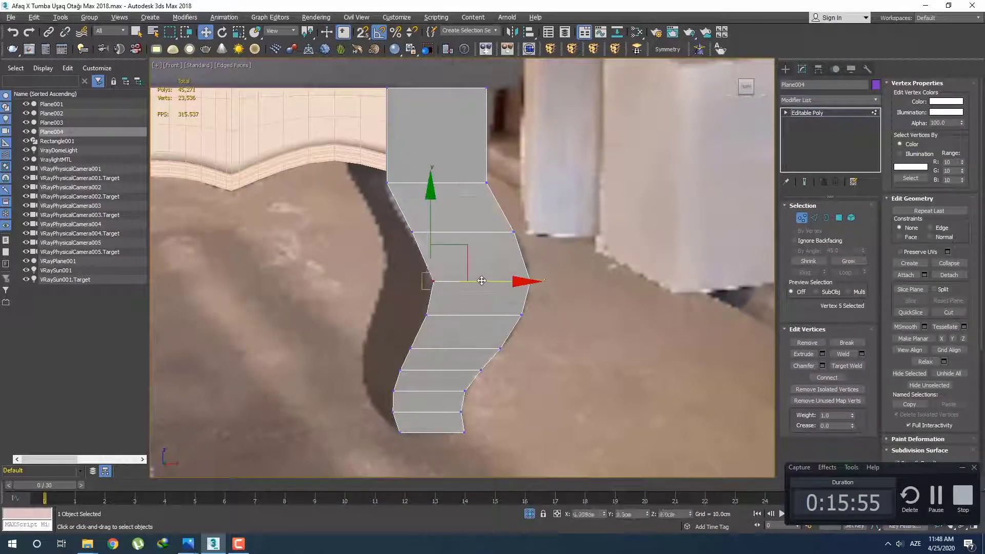
pyautogui.click(438, 257)
pyautogui.click(417, 232)
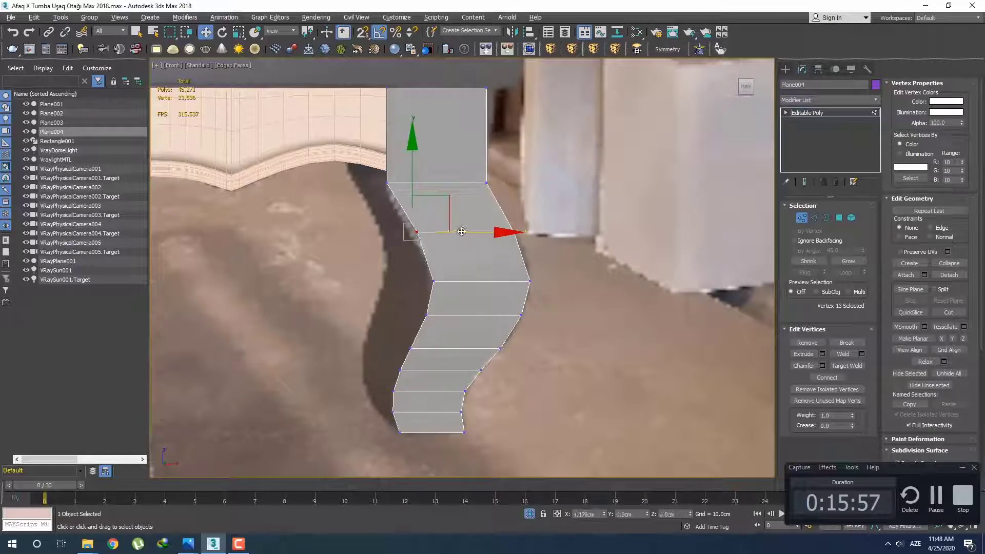
pyautogui.click(476, 230)
# Move the outer-side vertices of the leg's upper curve outward to smooth the bulge, and leave vertex editing.
pyautogui.click(514, 232)
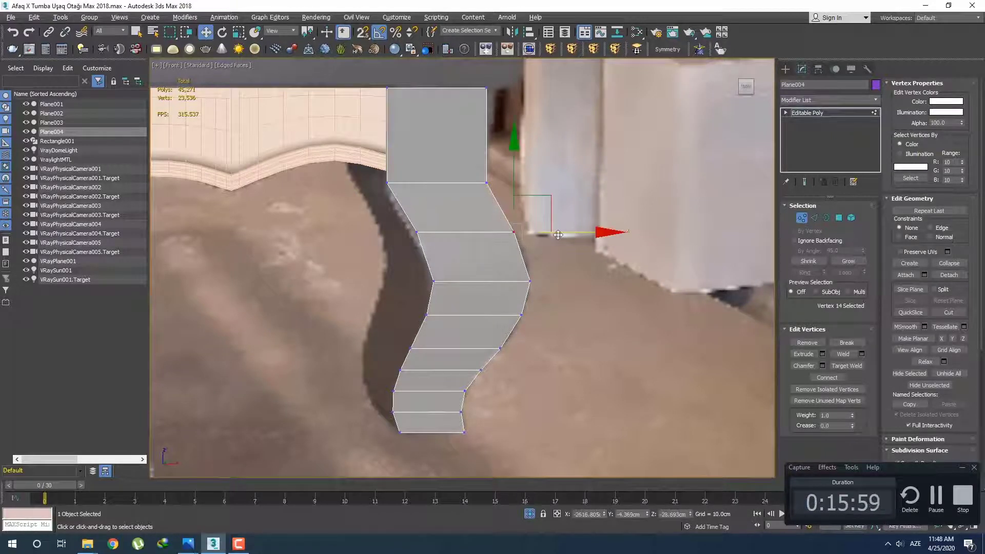
pyautogui.moveTo(559, 235); pyautogui.dragTo(560, 234)
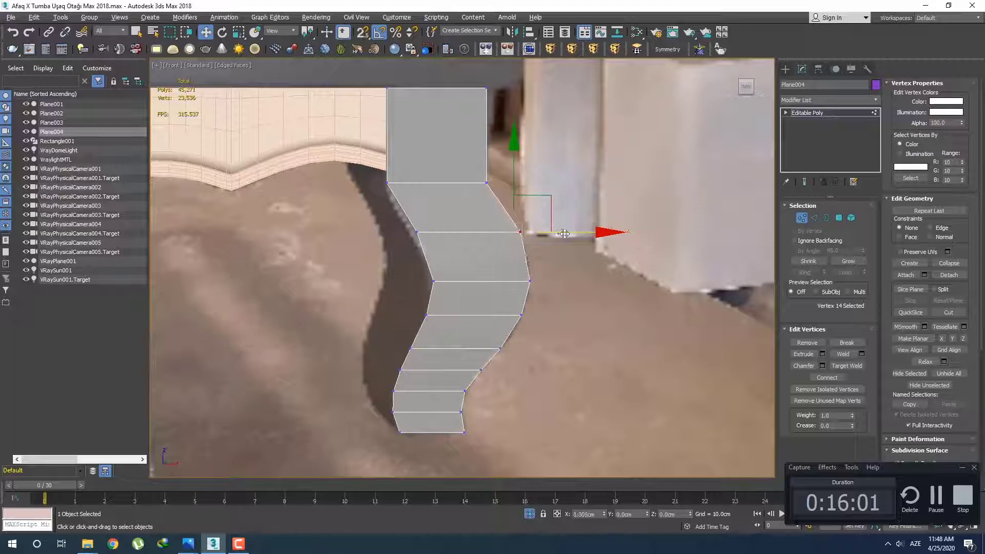
pyautogui.click(530, 282)
pyautogui.moveTo(568, 281); pyautogui.dragTo(569, 282)
pyautogui.click(590, 334)
pyautogui.scroll(-3, 532, 281)
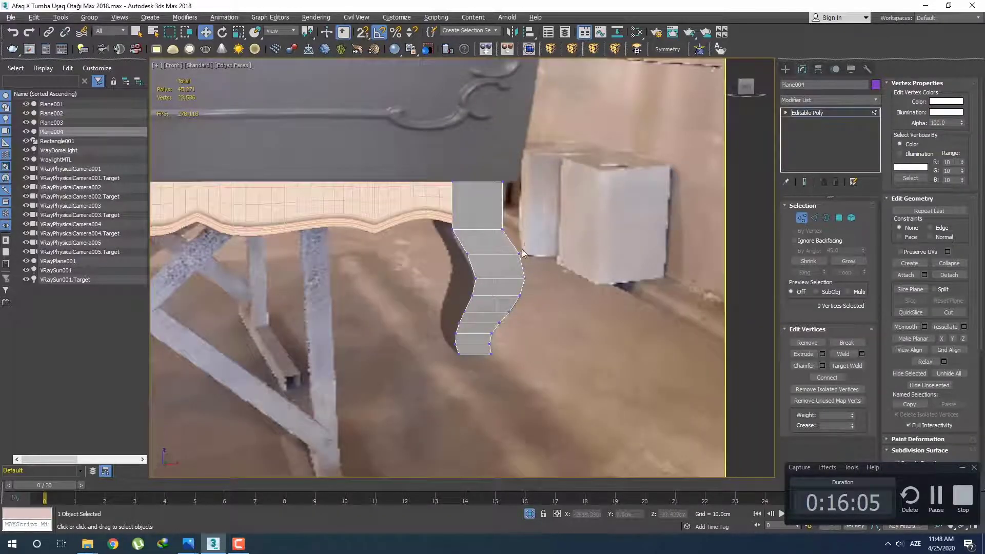
pyautogui.scroll(2, 522, 252)
pyautogui.moveTo(522, 251); pyautogui.dragTo(503, 266, button='middle')
pyautogui.click(798, 114)
pyautogui.click(786, 69)
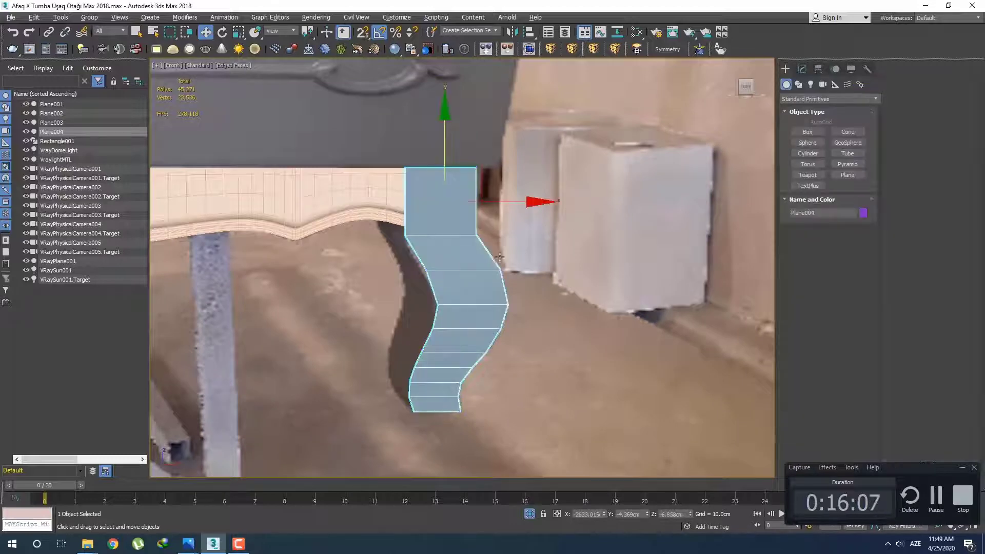
# Switch to Photos and examine the reference pictures to see the furniture legs from other angles.
pyautogui.scroll(-4, 555, 247)
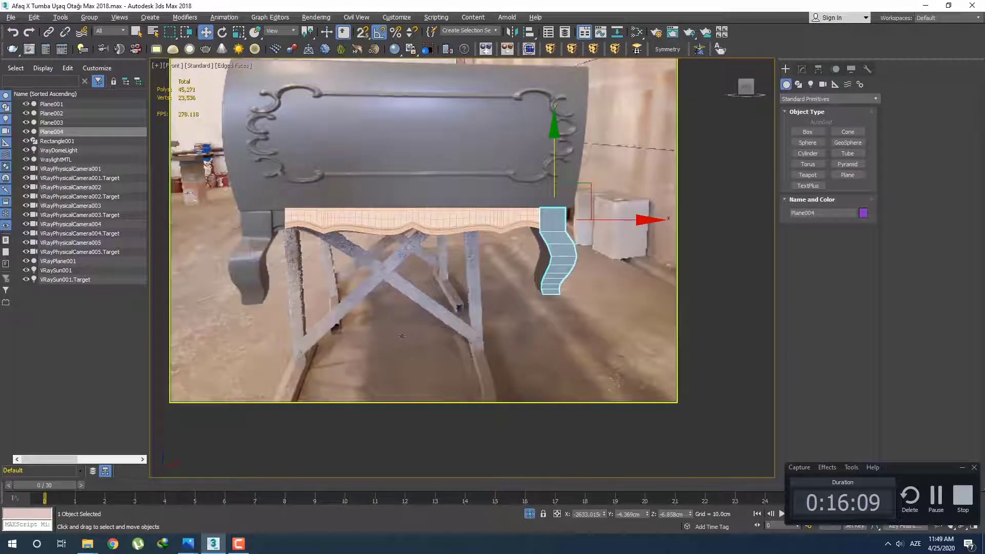
pyautogui.moveTo(187, 545)
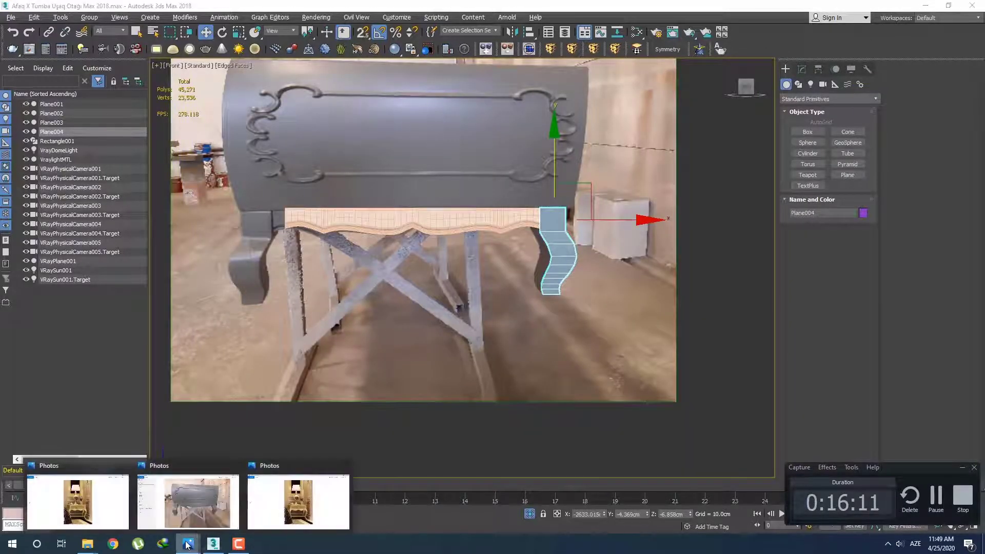
pyautogui.click(187, 501)
pyautogui.press('Right')
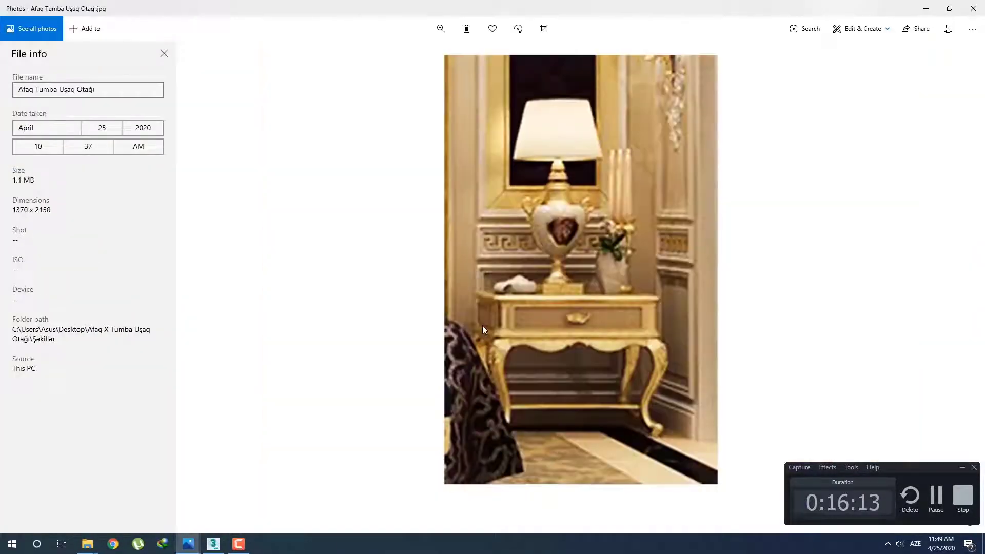
pyautogui.press('Left')
pyautogui.press('Left')
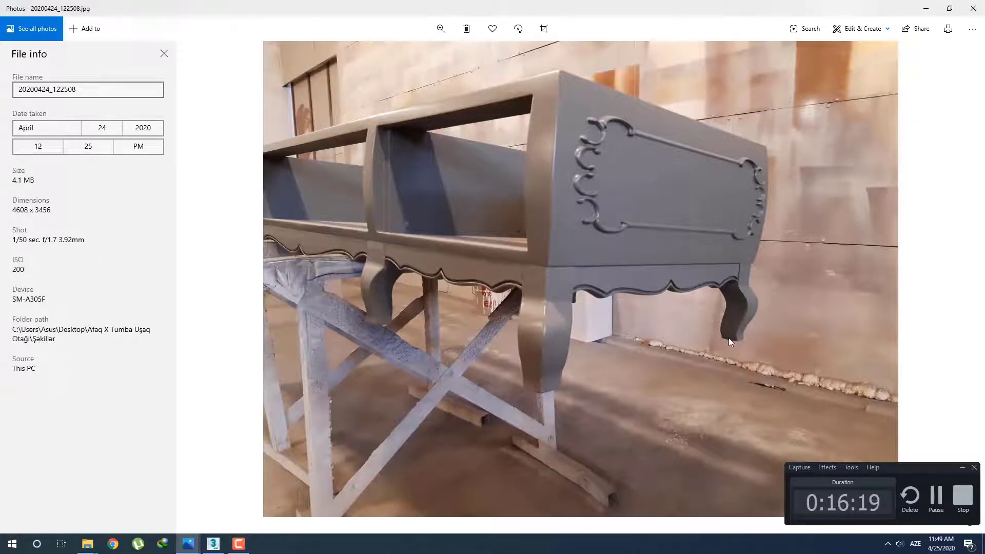
# Back in 3ds Max, copy the leg plane to the empty area beside the reference photo and isolate the copy.
pyautogui.click(212, 543)
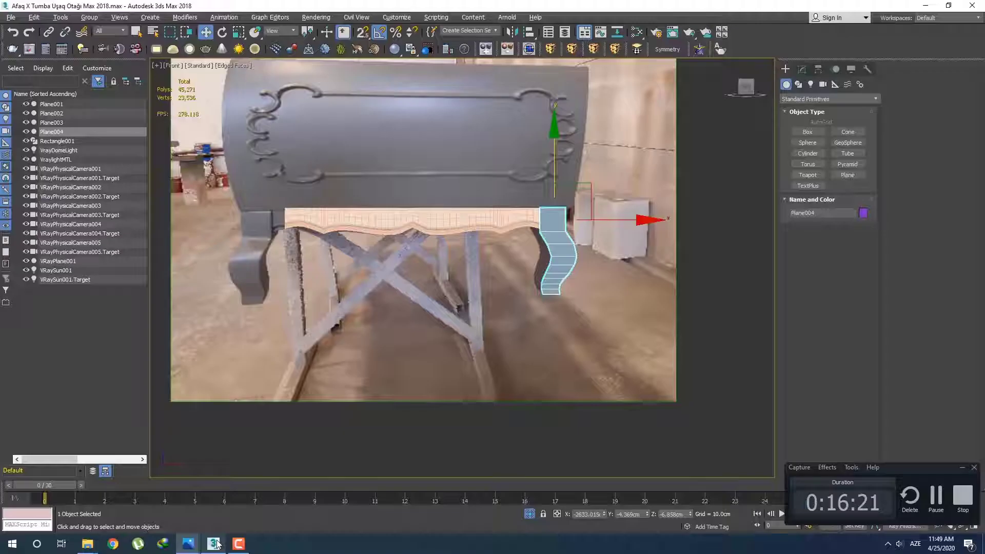
pyautogui.scroll(5, 575, 264)
pyautogui.scroll(-4, 574, 264)
pyautogui.moveTo(574, 264); pyautogui.dragTo(415, 281, button='middle')
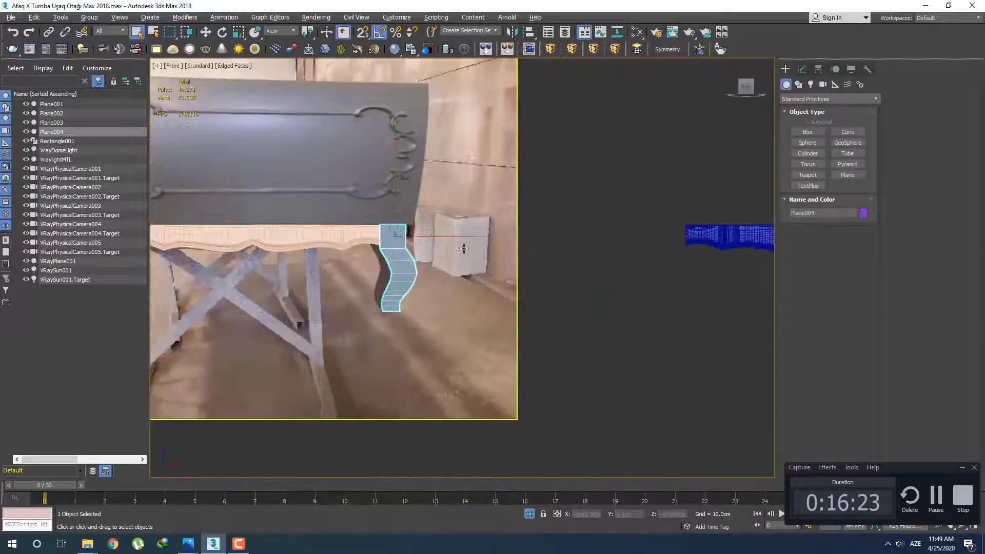
pyautogui.keyDown('shift'); pyautogui.moveTo(444, 237); pyautogui.dragTo(660, 283); pyautogui.keyUp('shift')
pyautogui.click(499, 316)
pyautogui.hotkey('alt', 'q')
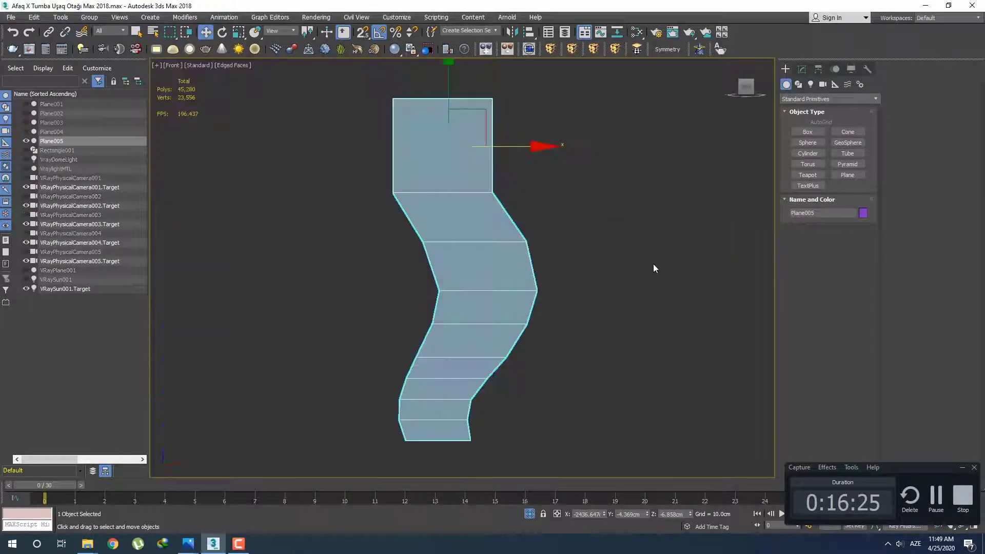
# In perspective view, select the nine edges along the leg's outer side and extend them along Y to form a side wall.
pyautogui.scroll(-2, 654, 264)
pyautogui.moveTo(654, 264)
pyautogui.mouseDown(button='middle')
pyautogui.moveTo(624, 285)
pyautogui.moveTo(532, 295)
pyautogui.moveTo(506, 322)
pyautogui.moveTo(511, 312)
pyautogui.mouseUp(button='middle')
pyautogui.press('p')
pyautogui.keyDown('shift'); pyautogui.moveTo(502, 141); pyautogui.dragTo(563, 121); pyautogui.keyUp('shift')
pyautogui.click(534, 315)
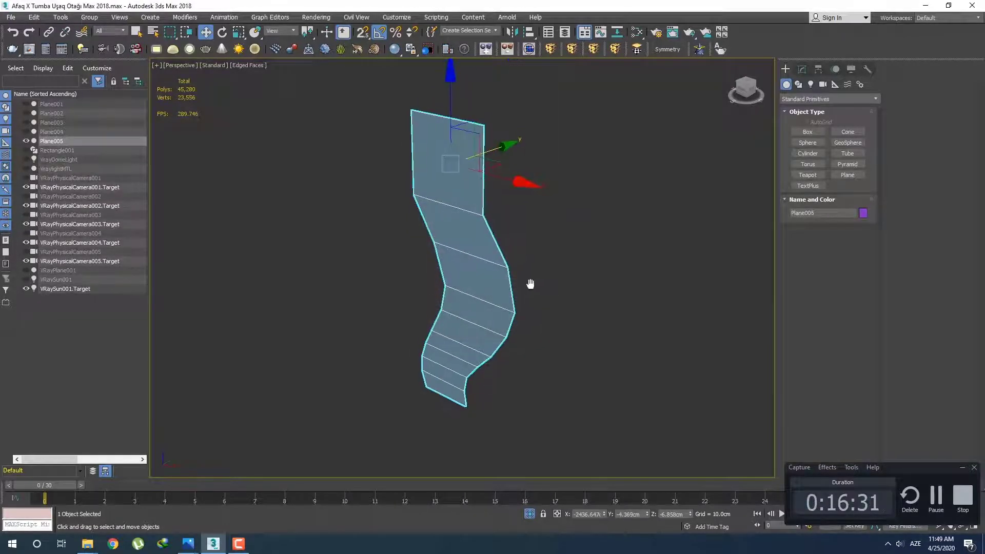
pyautogui.press('2')
pyautogui.press('q')
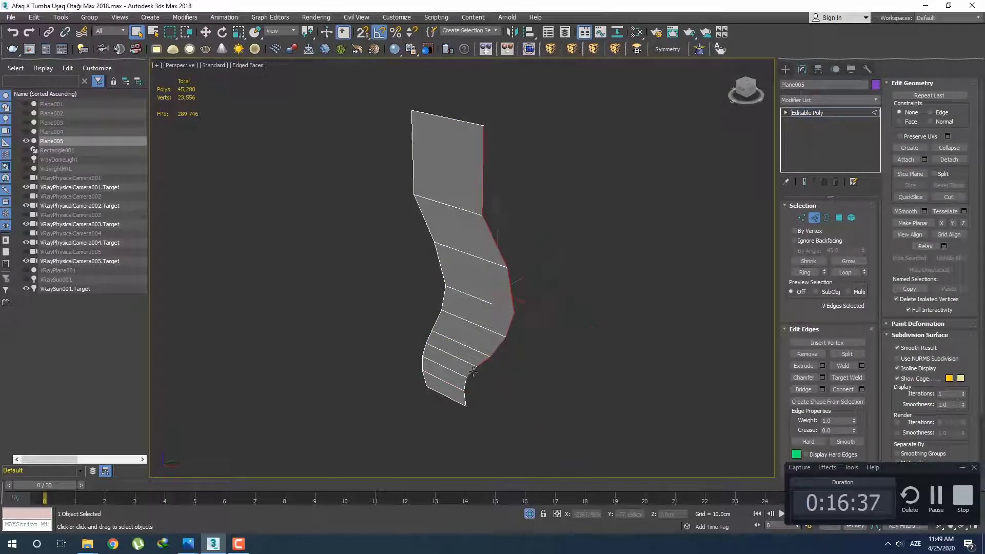
pyautogui.keyDown('alt'); pyautogui.moveTo(506, 366); pyautogui.dragTo(511, 349, button='middle'); pyautogui.keyUp('alt')
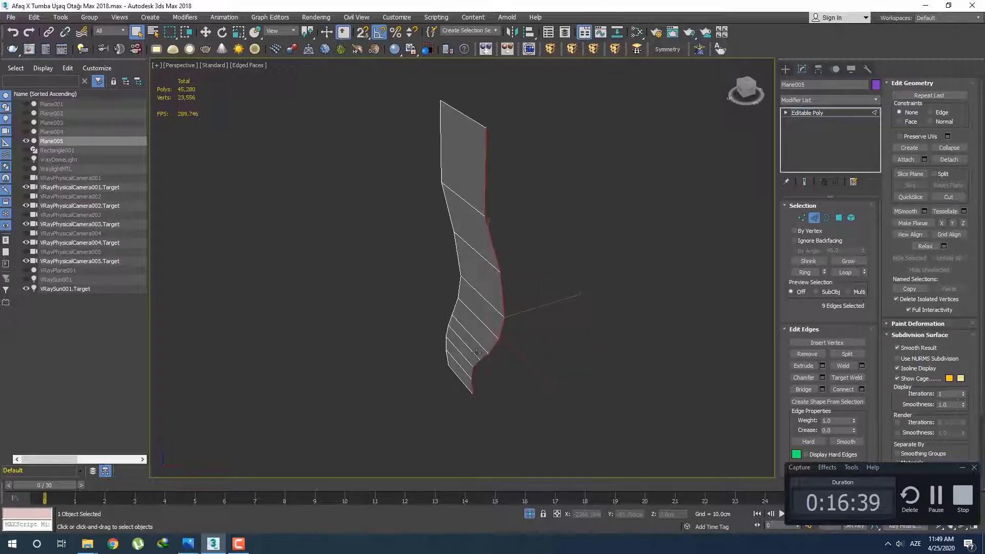
pyautogui.press('w')
pyautogui.keyDown('shift'); pyautogui.moveTo(522, 309); pyautogui.dragTo(588, 303); pyautogui.keyUp('shift')
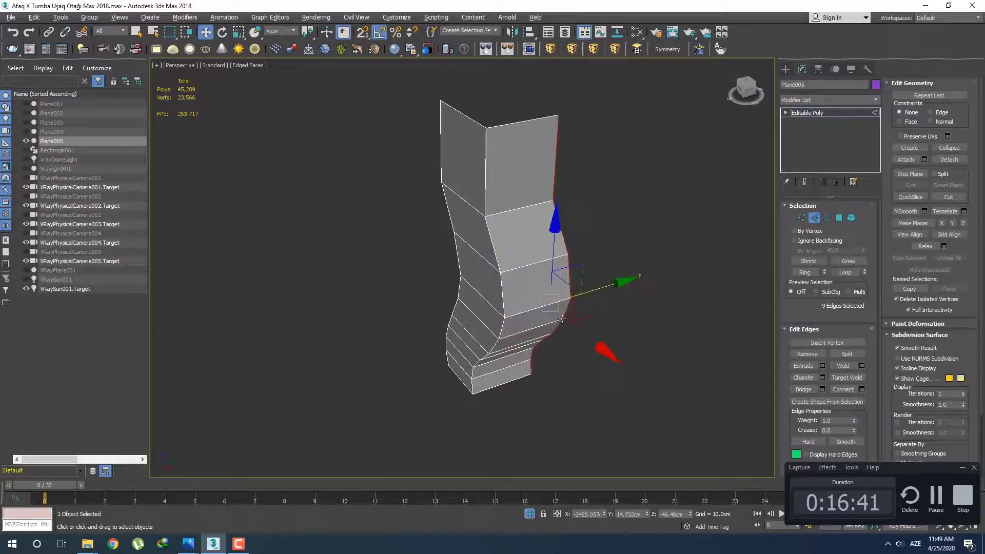
# Switch to Photos and examine the corner leg in the angled cabinet picture, and return to 3ds Max.
pyautogui.keyDown('alt'); pyautogui.moveTo(588, 303); pyautogui.dragTo(564, 315, button='middle'); pyautogui.keyUp('alt')
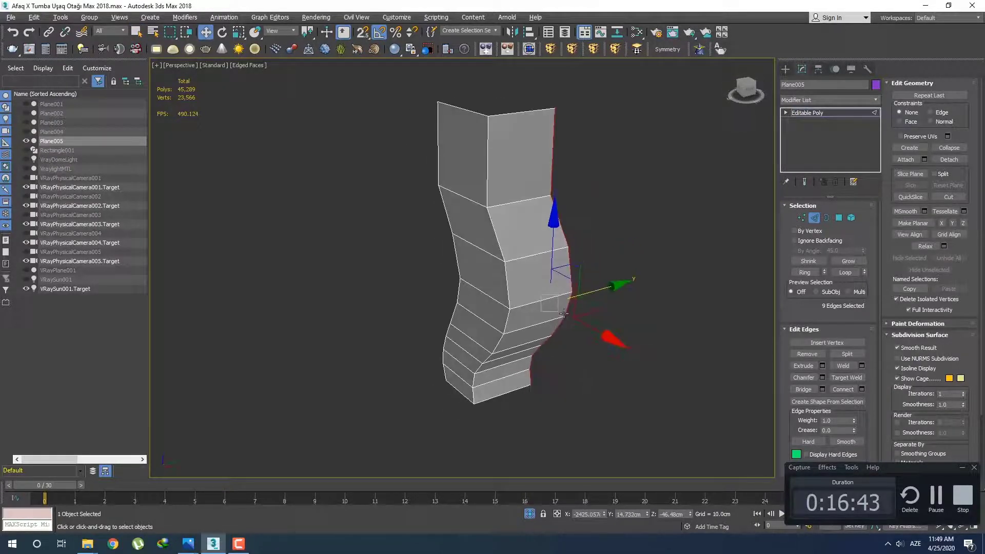
pyautogui.click(188, 543)
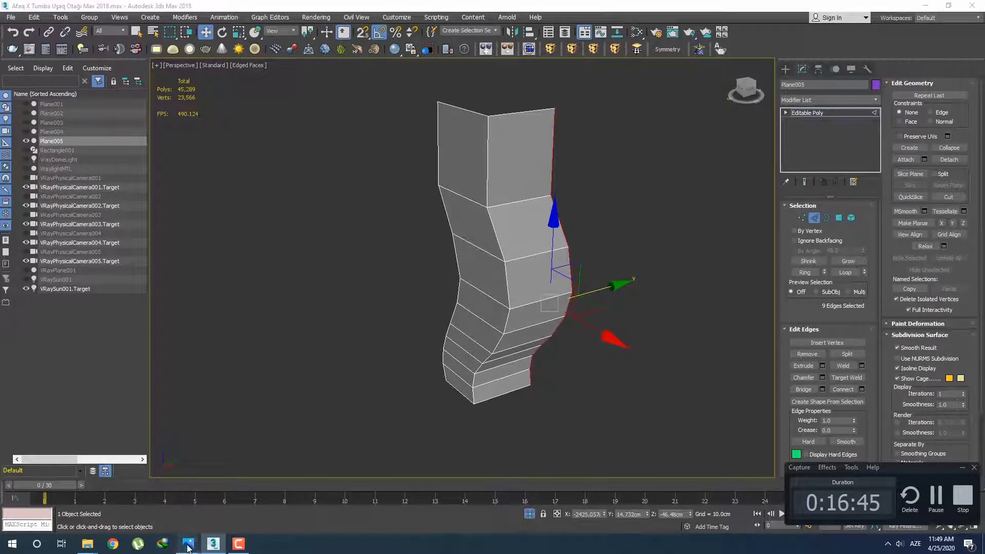
pyautogui.click(204, 502)
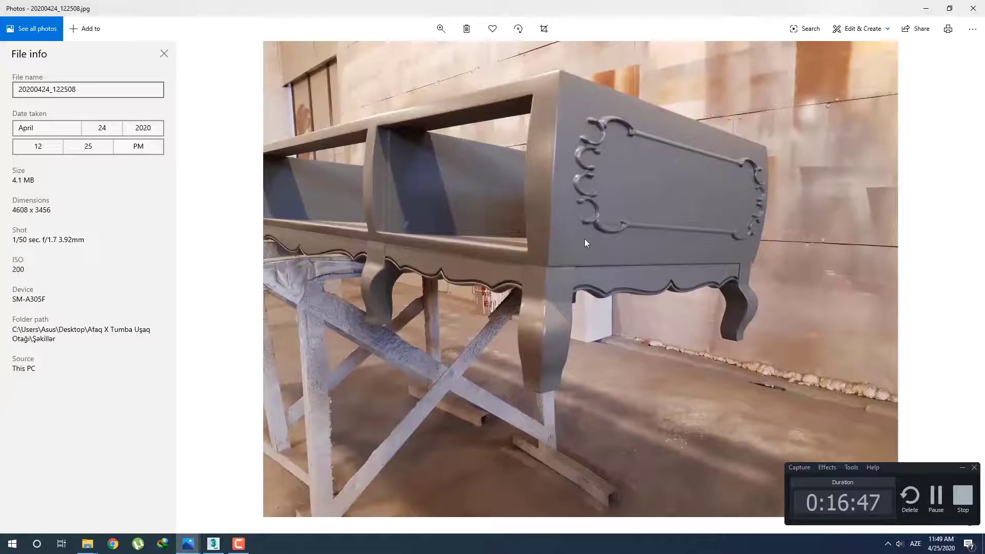
pyautogui.click(927, 9)
# Select the eight lower vertices along the corner between the leg's profile and side wall, and move them outward along Y by about 4.6 cm.
pyautogui.keyDown('alt'); pyautogui.moveTo(656, 235); pyautogui.dragTo(607, 310, button='middle'); pyautogui.keyUp('alt')
pyautogui.press('t')
pyautogui.press('z')
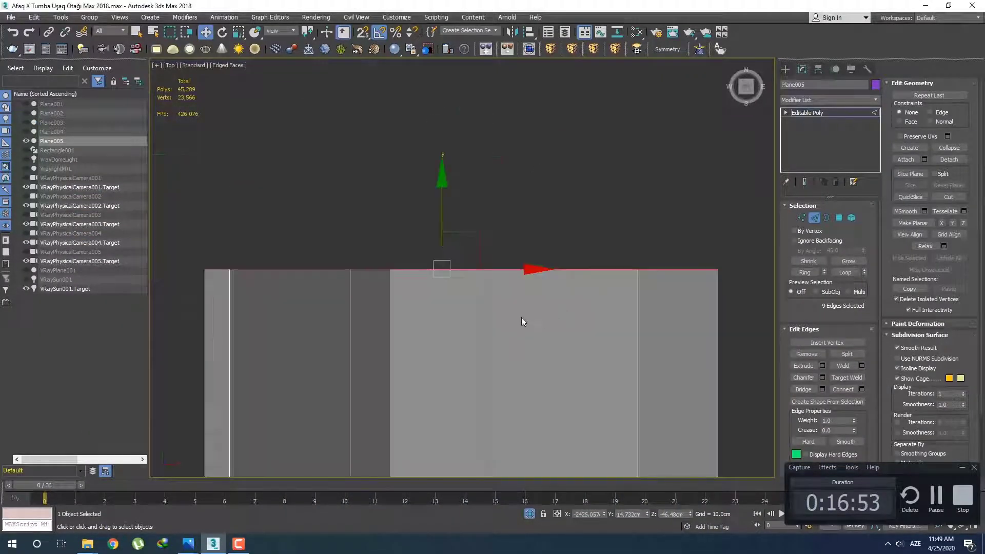
pyautogui.scroll(-6, 521, 317)
pyautogui.moveTo(522, 317); pyautogui.dragTo(510, 273, button='middle')
pyautogui.press('1')
pyautogui.moveTo(531, 308)
pyautogui.keyDown('alt'); pyautogui.mouseDown(button='middle')
pyautogui.moveTo(509, 261)
pyautogui.moveTo(471, 264)
pyautogui.moveTo(516, 260)
pyautogui.moveTo(493, 271)
pyautogui.moveTo(510, 278)
pyautogui.moveTo(451, 289)
pyautogui.moveTo(458, 310)
pyautogui.mouseUp(button='middle'); pyautogui.keyUp('alt')
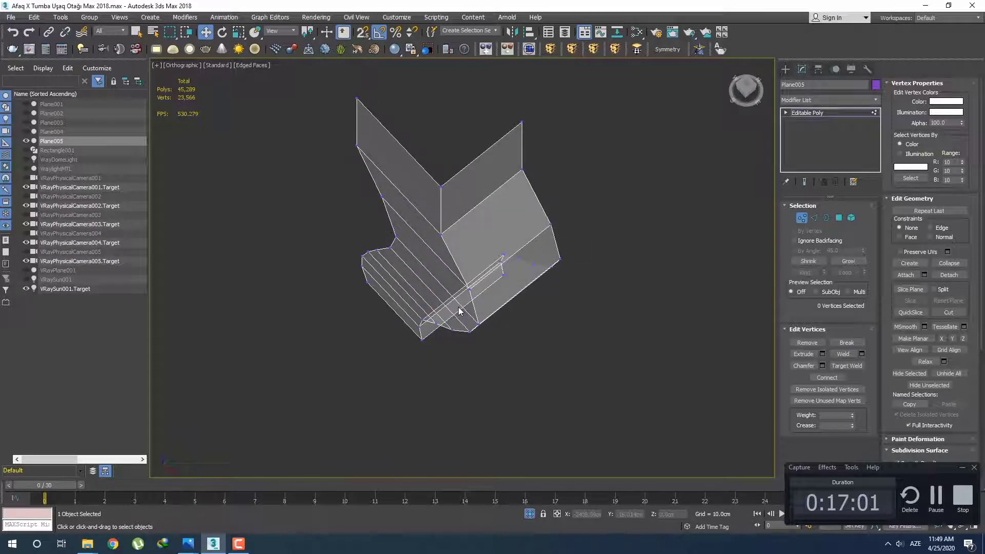
pyautogui.click(936, 496)
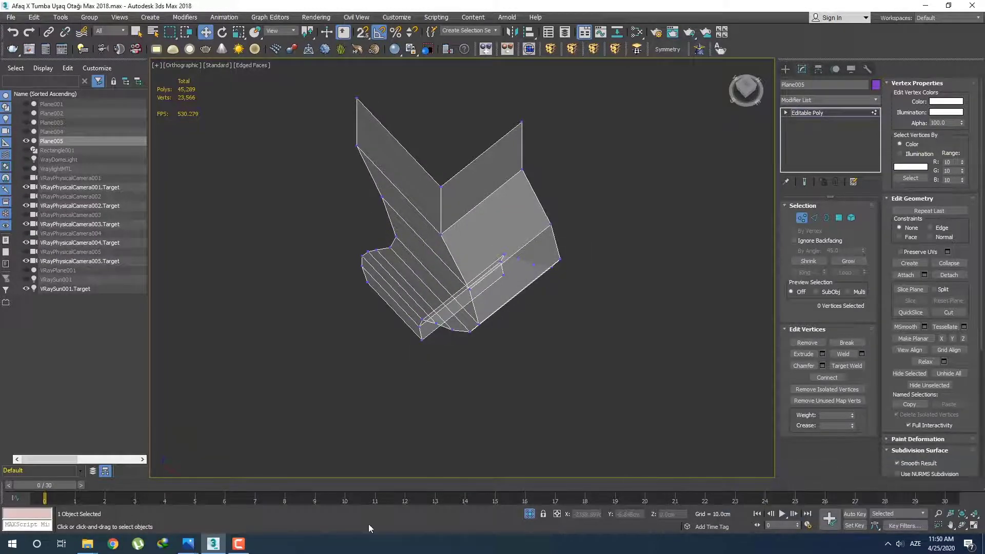
pyautogui.click(239, 544)
pyautogui.moveTo(464, 301)
pyautogui.mouseDown(button='middle')
pyautogui.moveTo(480, 315)
pyautogui.moveTo(466, 334)
pyautogui.moveTo(532, 286)
pyautogui.moveTo(459, 244)
pyautogui.moveTo(471, 287)
pyautogui.mouseUp(button='middle')
pyautogui.press('t')
pyautogui.click(462, 247)
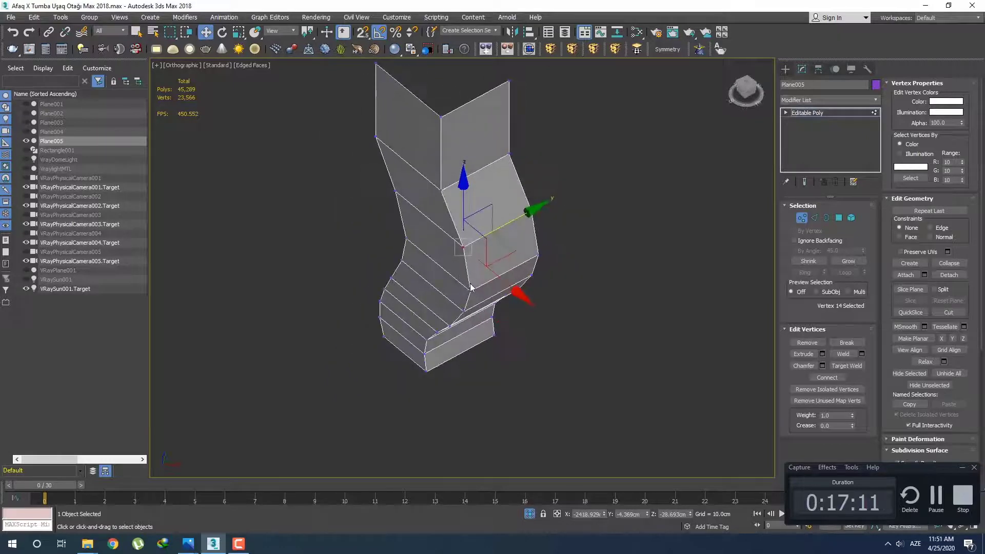
pyautogui.keyDown('ctrl'); pyautogui.click(470, 291); pyautogui.keyUp('ctrl')
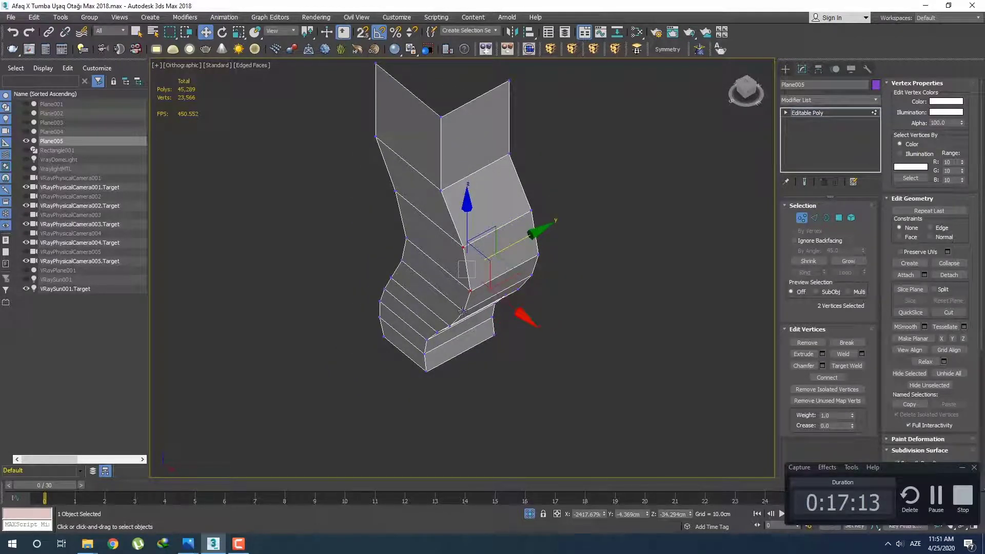
pyautogui.keyDown('ctrl'); pyautogui.click(462, 312); pyautogui.keyUp('ctrl')
pyautogui.keyDown('alt'); pyautogui.moveTo(453, 329); pyautogui.dragTo(432, 313, button='middle'); pyautogui.keyUp('alt')
pyautogui.keyDown('ctrl'); pyautogui.click(459, 337); pyautogui.keyUp('ctrl')
pyautogui.moveTo(461, 349); pyautogui.dragTo(481, 296, button='middle')
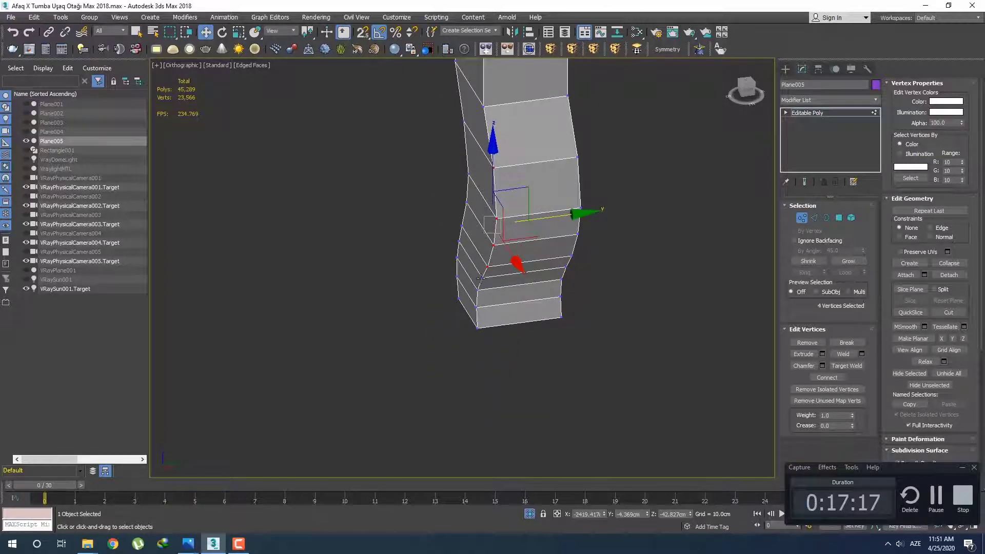
pyautogui.keyDown('ctrl'); pyautogui.click(479, 289); pyautogui.keyUp('ctrl')
pyautogui.keyDown('ctrl'); pyautogui.click(477, 307); pyautogui.keyUp('ctrl')
pyautogui.keyDown('ctrl'); pyautogui.click(478, 323); pyautogui.keyUp('ctrl')
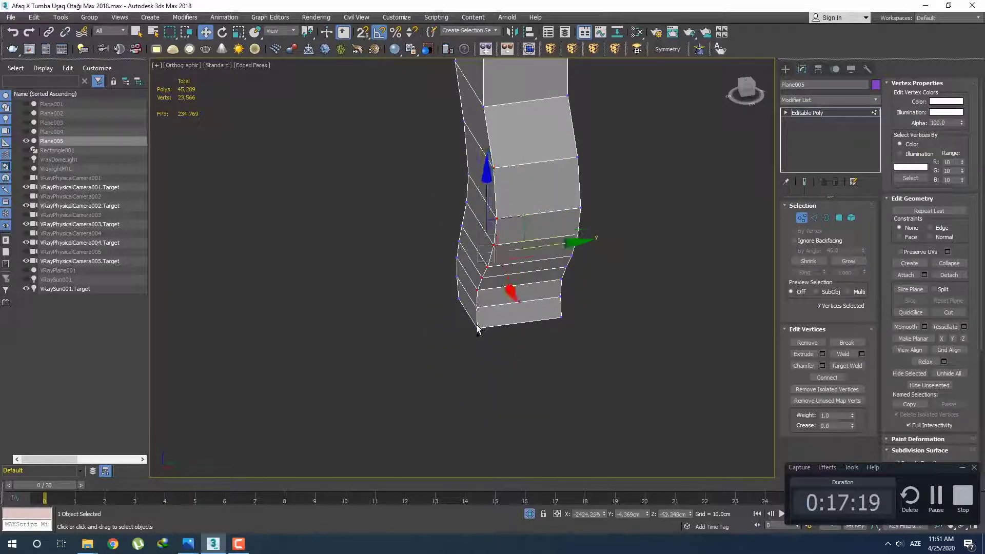
pyautogui.keyDown('ctrl'); pyautogui.click(478, 328); pyautogui.keyUp('ctrl')
pyautogui.scroll(-2, 507, 328)
pyautogui.moveTo(501, 312); pyautogui.dragTo(837, 303, button='middle')
pyautogui.press('t')
pyautogui.moveTo(480, 251); pyautogui.dragTo(502, 273, button='middle')
pyautogui.scroll(3, 501, 271)
pyautogui.press('e')
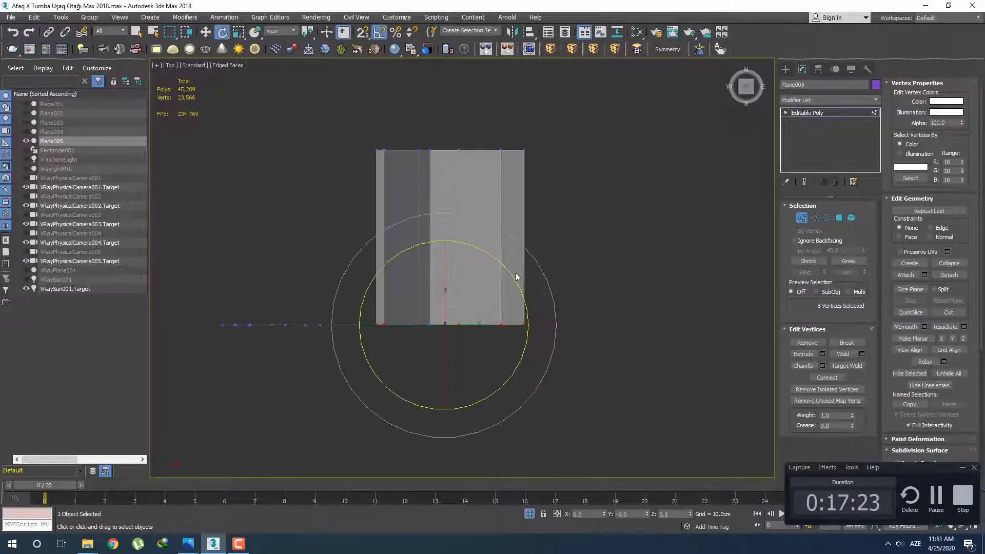
pyautogui.press('w')
pyautogui.moveTo(444, 259); pyautogui.dragTo(445, 302)
pyautogui.moveTo(506, 314); pyautogui.dragTo(519, 283, button='middle')
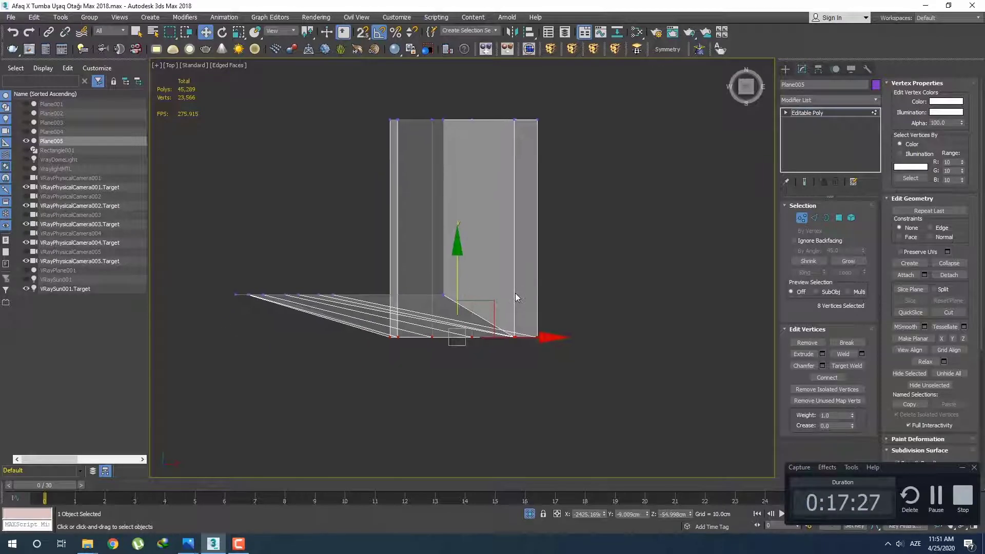
# Rotate the eight corner edges below the straight top segment about the vertical axis in top view, and check the angle snap settings.
pyautogui.press('2')
pyautogui.moveTo(509, 336)
pyautogui.keyDown('alt'); pyautogui.mouseDown(button='middle')
pyautogui.moveTo(469, 289)
pyautogui.moveTo(488, 314)
pyautogui.moveTo(471, 321)
pyautogui.moveTo(508, 331)
pyautogui.mouseUp(button='middle'); pyautogui.keyUp('alt')
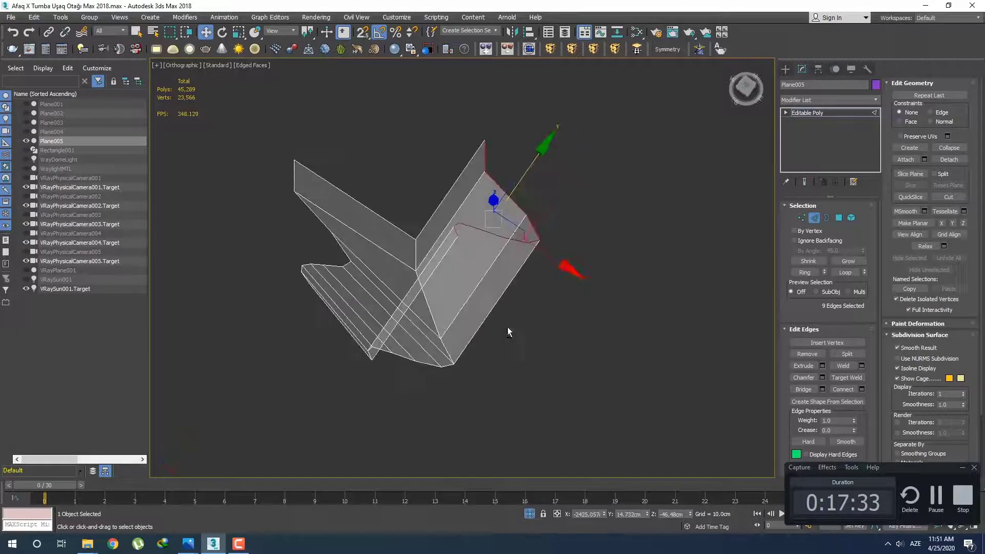
pyautogui.click(430, 302)
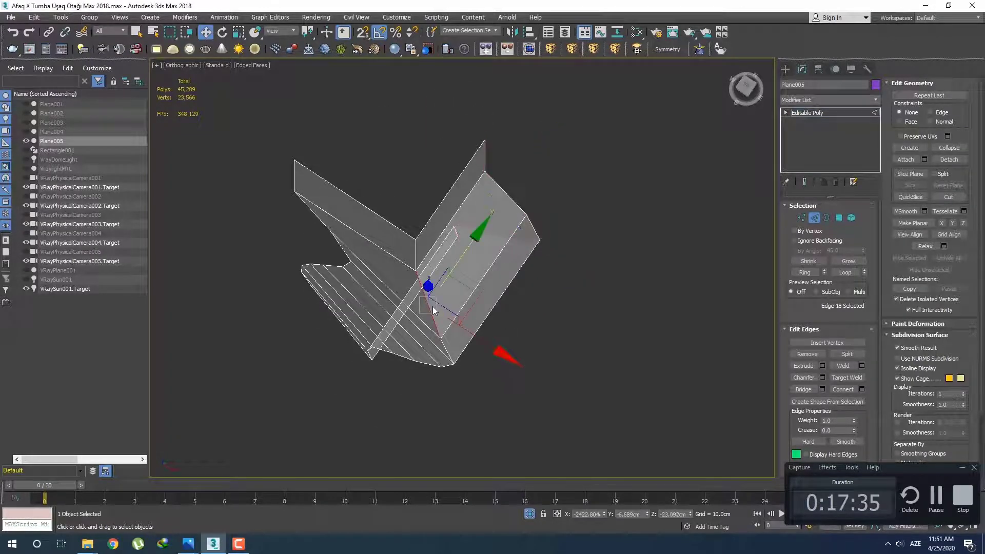
pyautogui.hotkey('ctrl', 'z')
pyautogui.press('f')
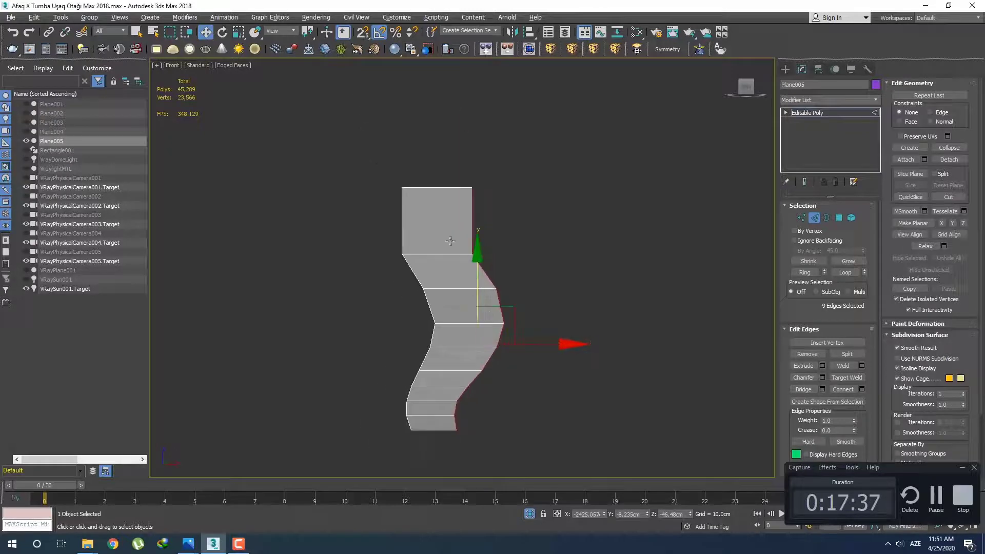
pyautogui.keyDown('alt'); pyautogui.click(473, 237); pyautogui.keyUp('alt')
pyautogui.scroll(2, 549, 299)
pyautogui.moveTo(537, 345)
pyautogui.mouseDown(button='middle')
pyautogui.moveTo(549, 299)
pyautogui.moveTo(529, 341)
pyautogui.mouseUp(button='middle')
pyautogui.scroll(-2, 528, 341)
pyautogui.press('t')
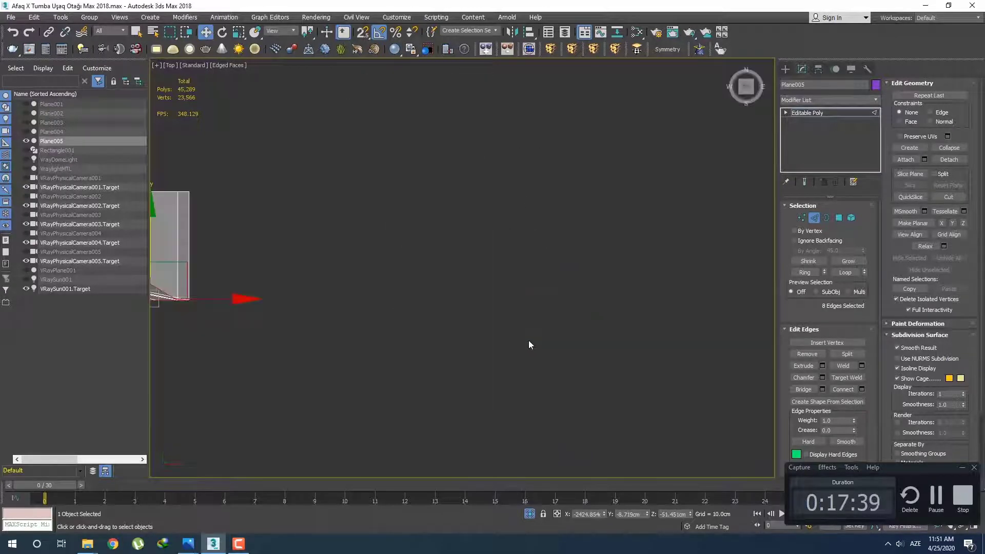
pyautogui.press('z')
pyautogui.moveTo(442, 319); pyautogui.dragTo(464, 318, button='middle')
pyautogui.scroll(-3, 468, 317)
pyautogui.press('e')
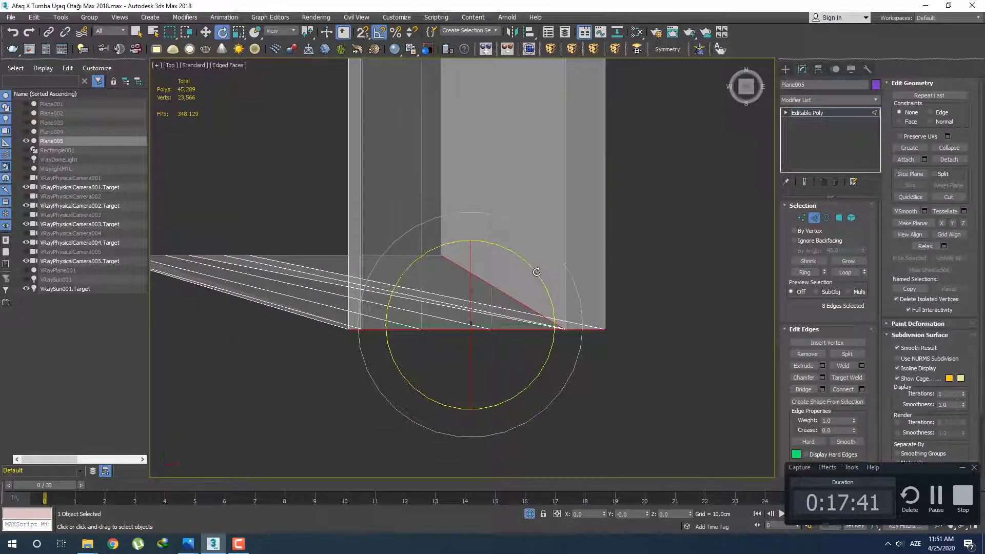
pyautogui.moveTo(537, 272); pyautogui.dragTo(538, 275)
pyautogui.scroll(-5, 545, 286)
pyautogui.keyDown('alt'); pyautogui.moveTo(545, 287); pyautogui.dragTo(401, 89, button='middle'); pyautogui.keyUp('alt')
pyautogui.scroll(3, 531, 257)
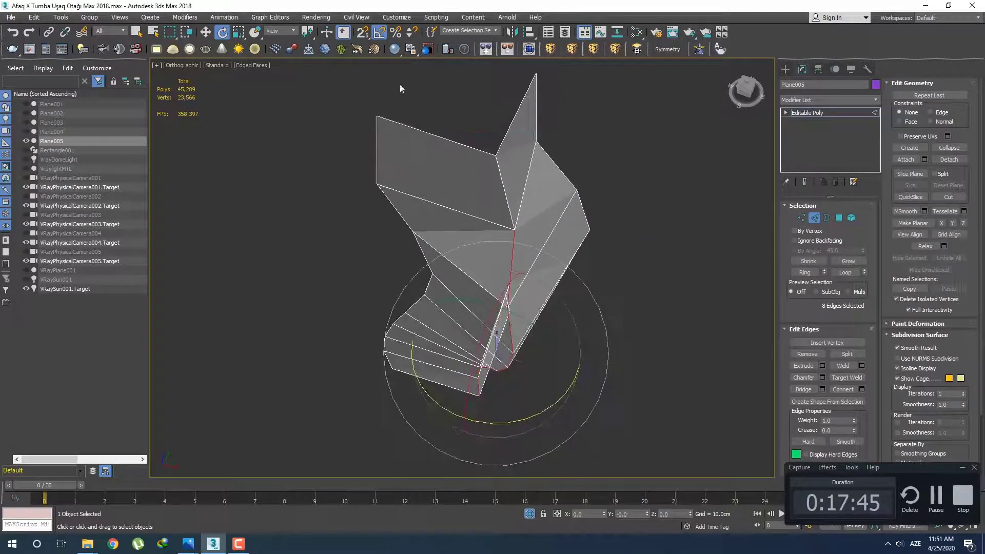
pyautogui.rightClick(378, 34)
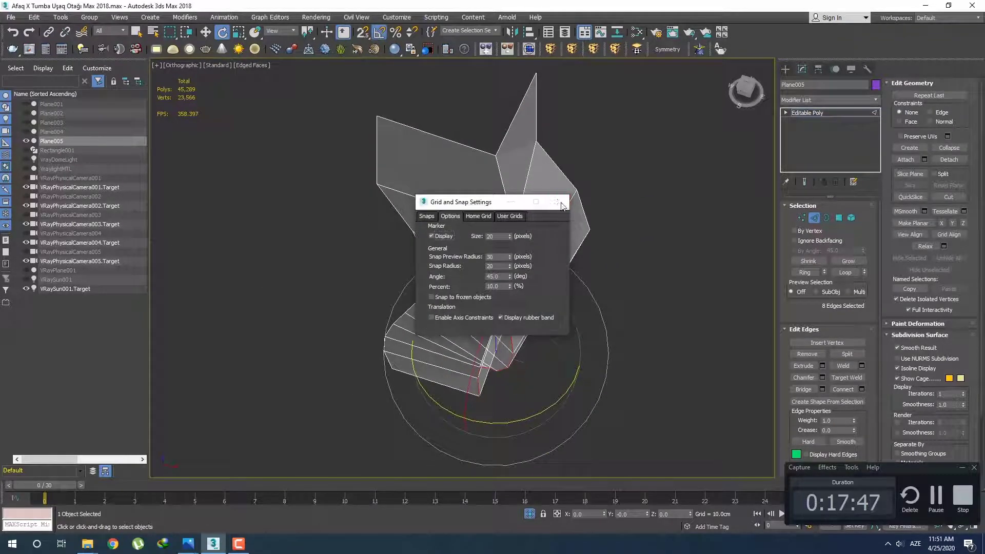
pyautogui.click(561, 206)
# Delete the nine polygons of the twisted side wall.
pyautogui.keyDown('alt'); pyautogui.moveTo(561, 206); pyautogui.dragTo(542, 255, button='middle'); pyautogui.keyUp('alt')
pyautogui.scroll(-5, 555, 241)
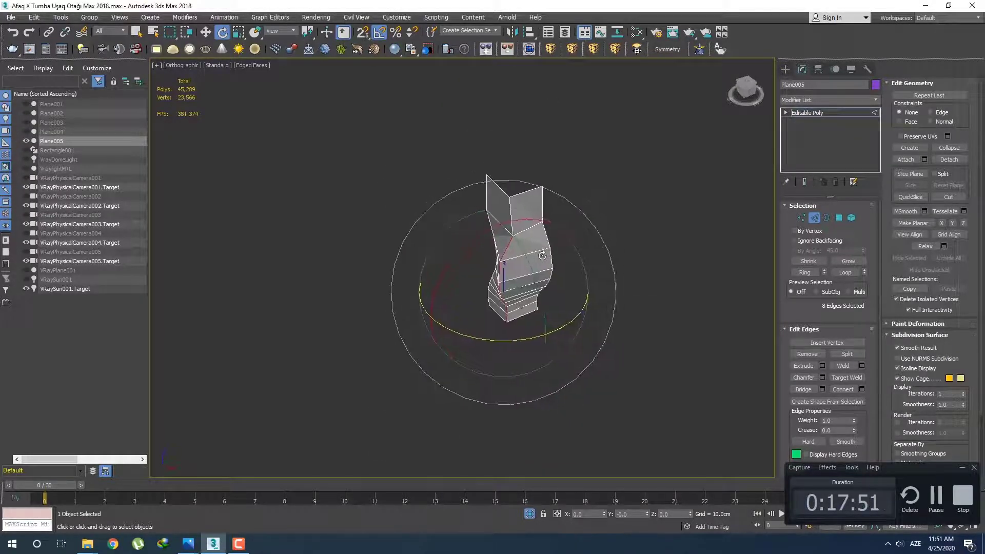
pyautogui.press('4')
pyautogui.moveTo(534, 191); pyautogui.dragTo(528, 177)
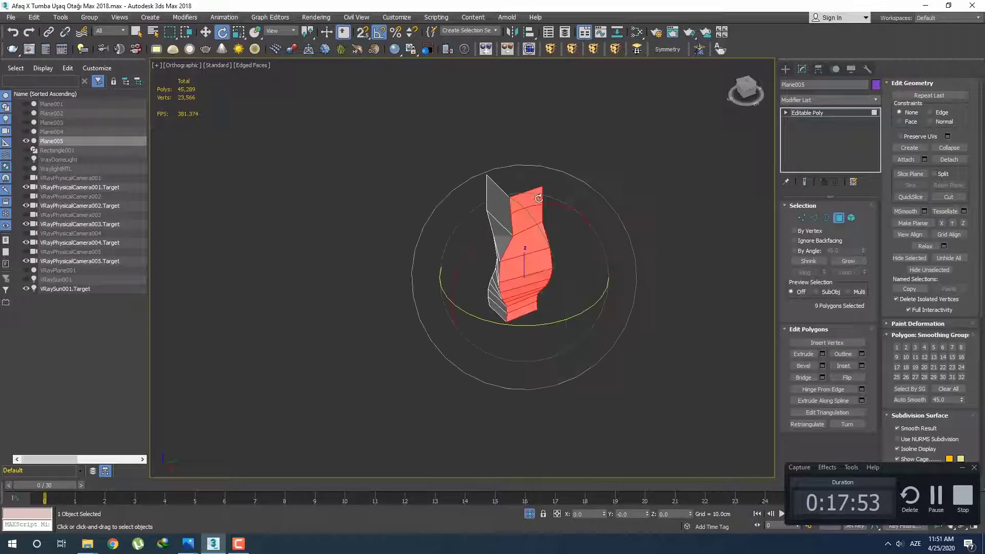
pyautogui.press('Delete')
pyautogui.scroll(3, 516, 266)
pyautogui.keyDown('alt'); pyautogui.moveTo(516, 266); pyautogui.dragTo(456, 309, button='middle'); pyautogui.keyUp('alt')
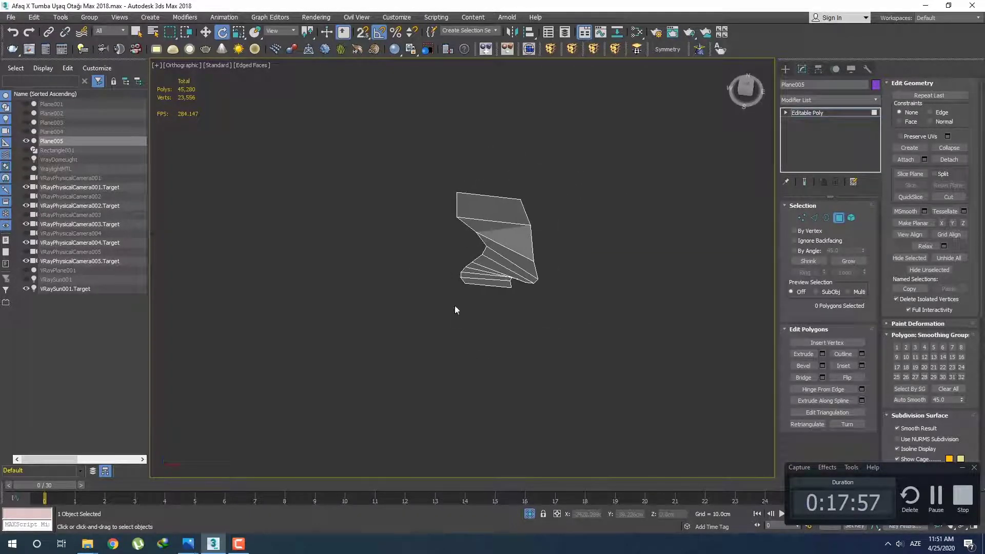
# Examine the leg's shape in photos 20200424_122508 and 20200424_122502, and return to the model.
pyautogui.moveTo(188, 544)
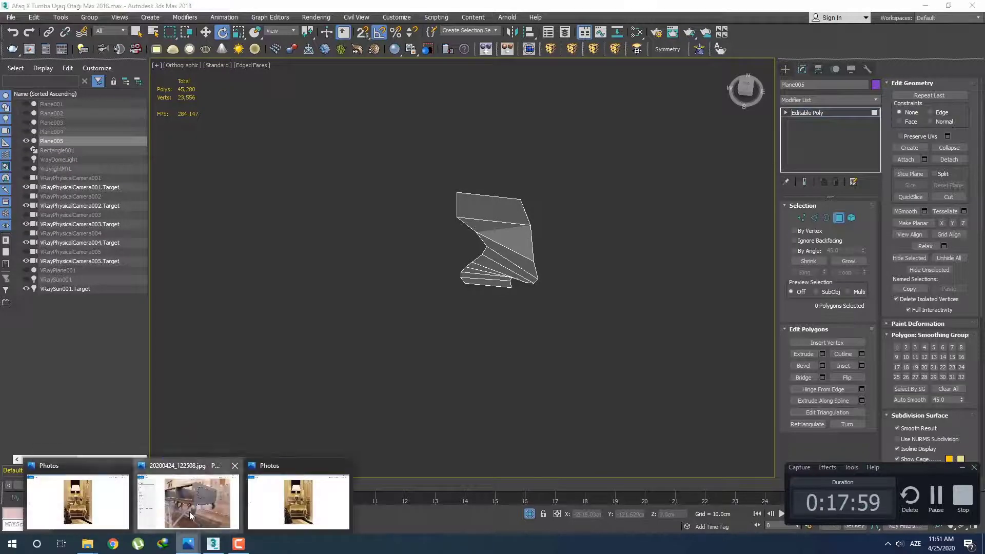
pyautogui.click(188, 497)
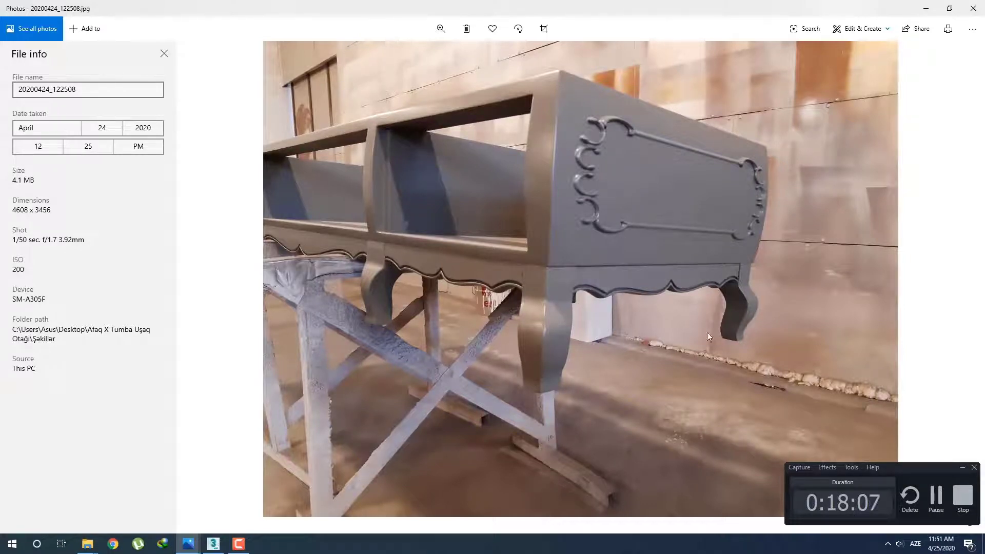
pyautogui.press('Left')
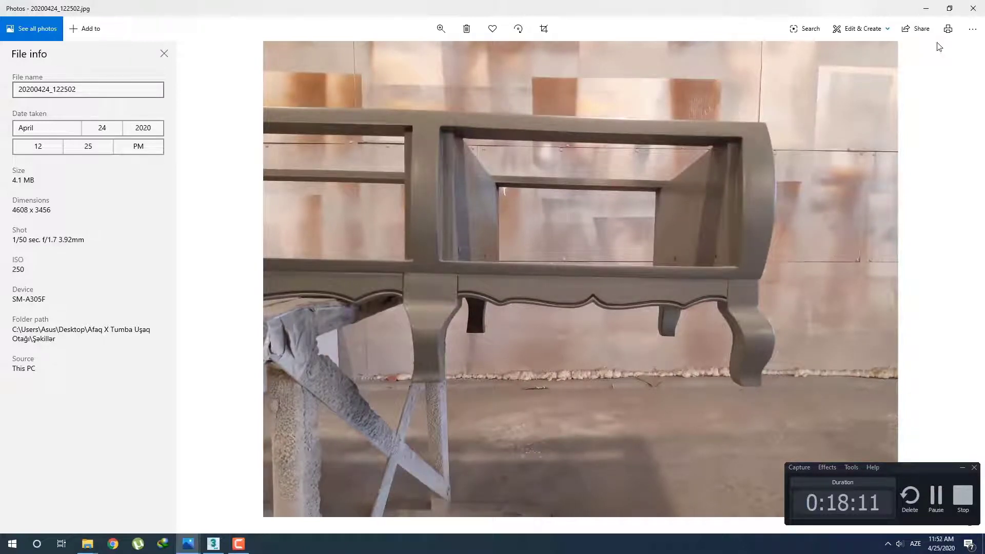
pyautogui.click(927, 10)
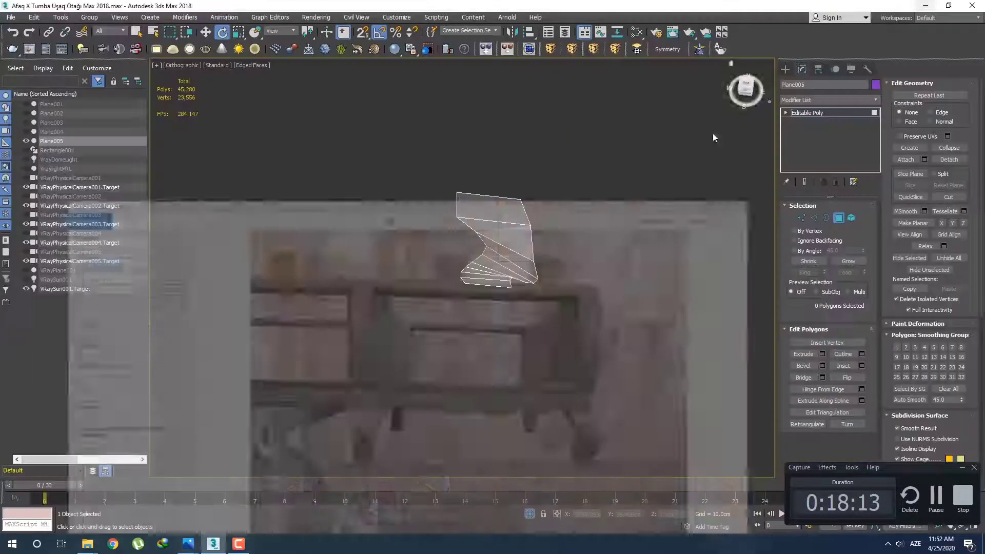
# Undo the side wall's deletion and the corner edits to restore the straight wall, and leave sub-object editing.
pyautogui.keyDown('alt'); pyautogui.moveTo(533, 245); pyautogui.dragTo(542, 315, button='middle'); pyautogui.keyUp('alt')
pyautogui.hotkey('ctrl', 'd')
pyautogui.press('6')
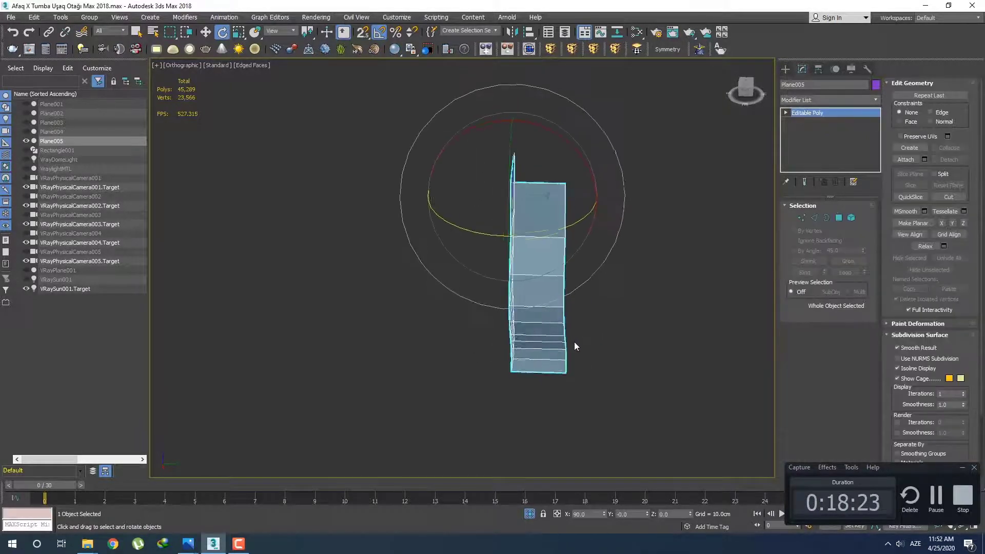
# Delete the nine polygons of the straight side wall, keeping only the flat leg profile.
pyautogui.press('q')
pyautogui.click(841, 216)
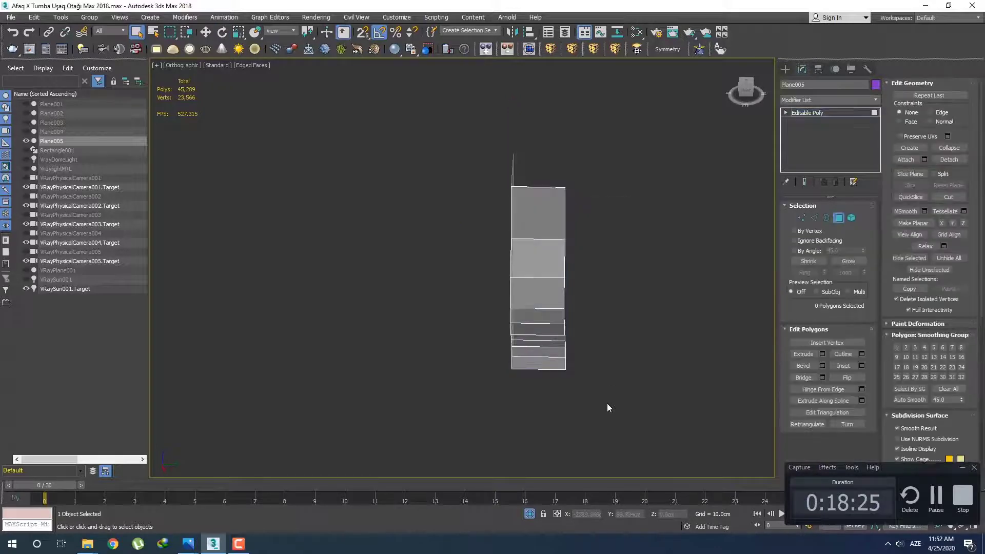
pyautogui.moveTo(553, 166); pyautogui.dragTo(553, 166)
pyautogui.press('Delete')
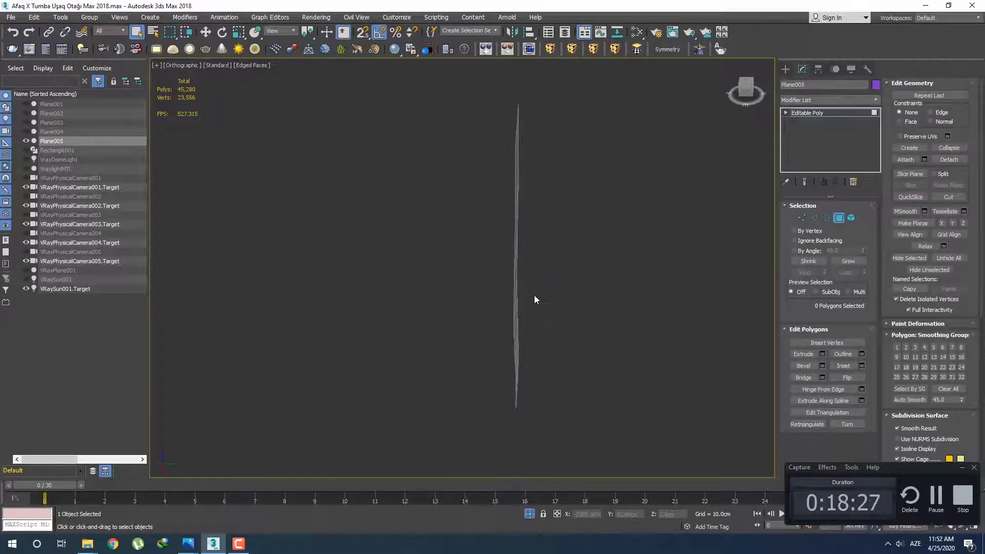
# Compare the flat leg profile in front view with the cabinet legs in photo 20200424_122502.
pyautogui.press('f')
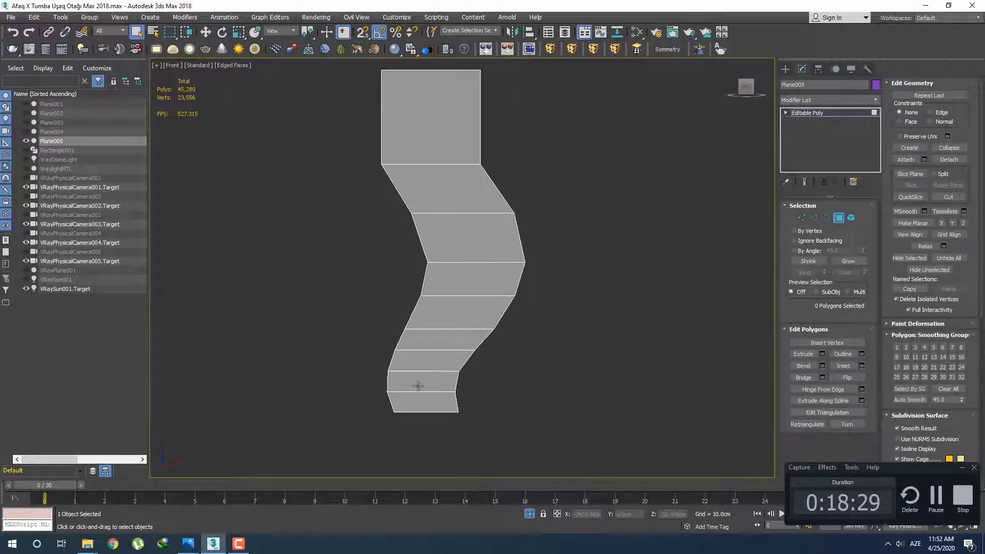
pyautogui.moveTo(188, 543)
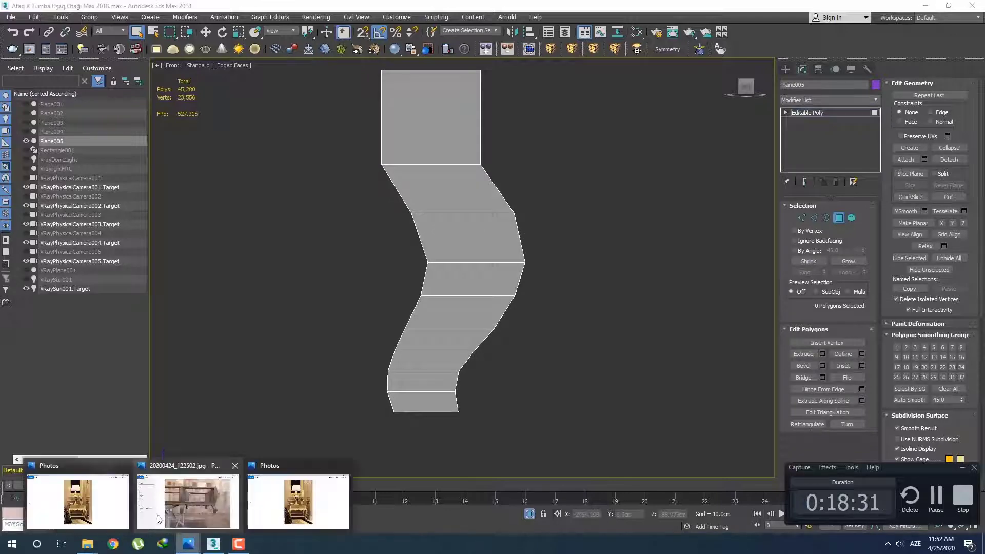
pyautogui.click(201, 510)
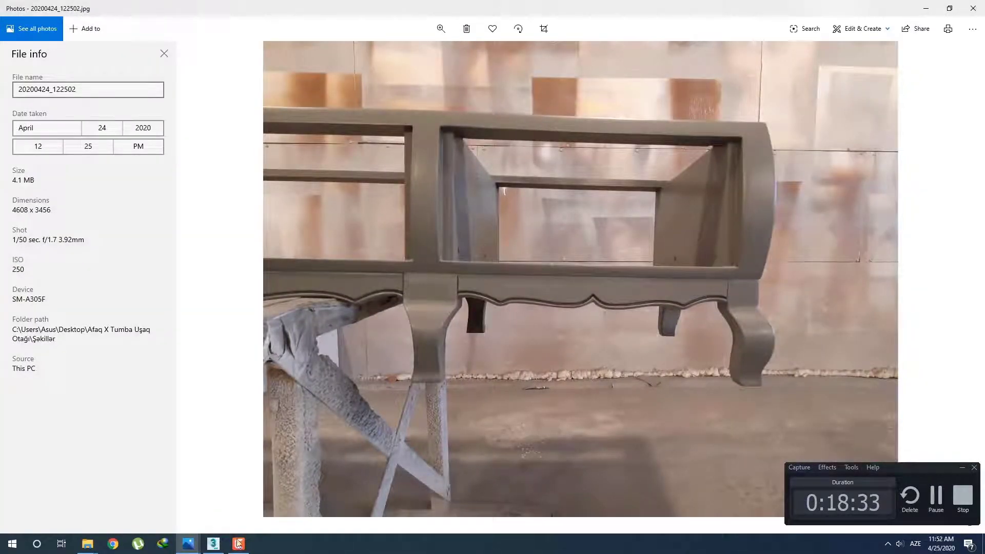
pyautogui.click(213, 544)
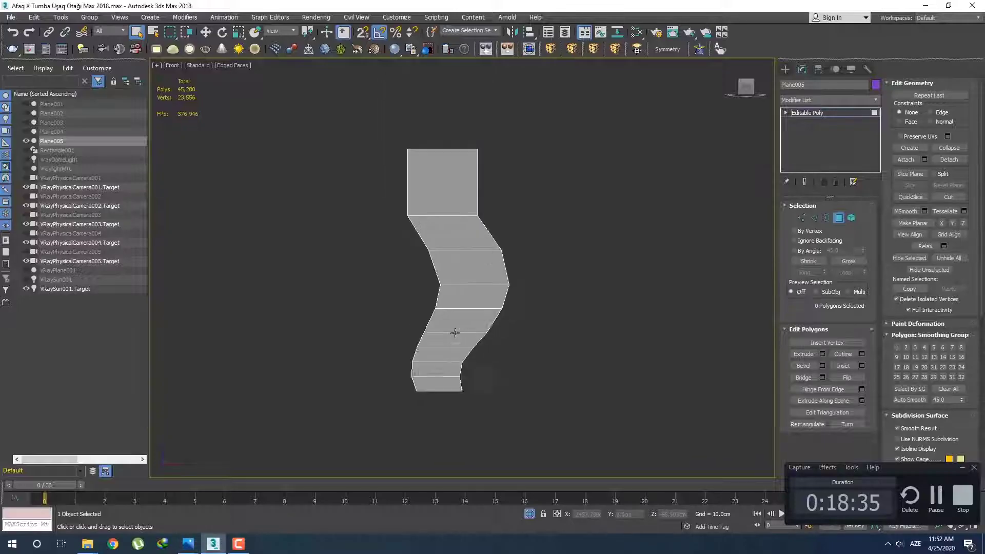
# Select the 14 vertices of the leg's seven middle rows and shift them forward in depth from the flat profile.
pyautogui.press('l')
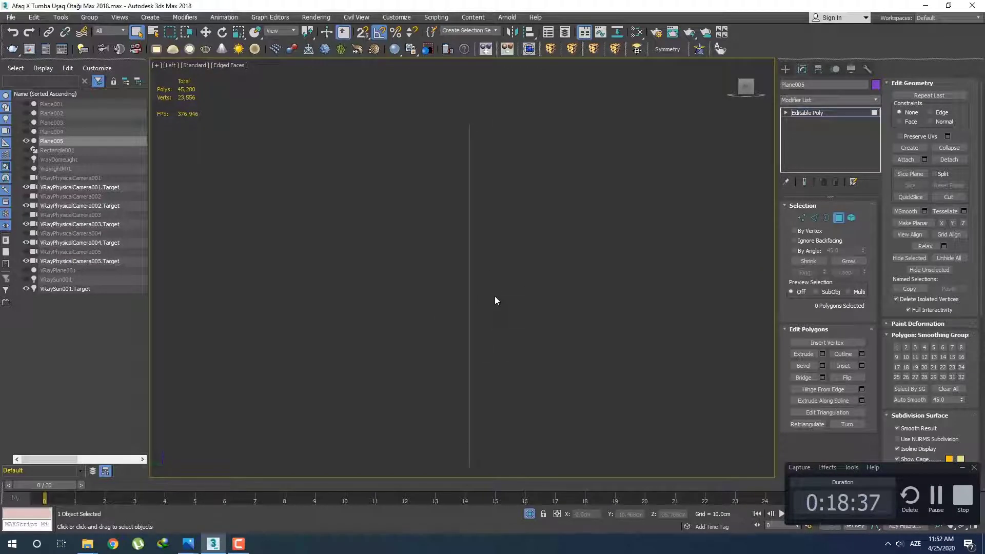
pyautogui.press('F3')
pyautogui.keyDown('alt'); pyautogui.moveTo(506, 291); pyautogui.dragTo(559, 213, button='middle'); pyautogui.keyUp('alt')
pyautogui.press('1')
pyautogui.keyDown('ctrl'); pyautogui.moveTo(528, 257); pyautogui.dragTo(483, 291); pyautogui.keyUp('ctrl')
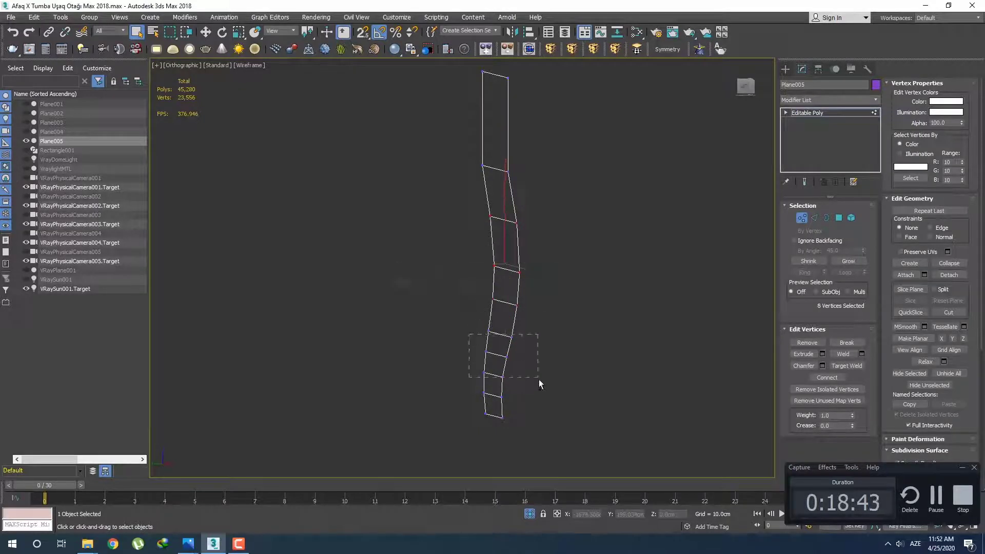
pyautogui.keyDown('ctrl'); pyautogui.moveTo(539, 380); pyautogui.dragTo(537, 397); pyautogui.keyUp('ctrl')
pyautogui.keyDown('alt'); pyautogui.moveTo(523, 356); pyautogui.dragTo(536, 360, button='middle'); pyautogui.keyUp('alt')
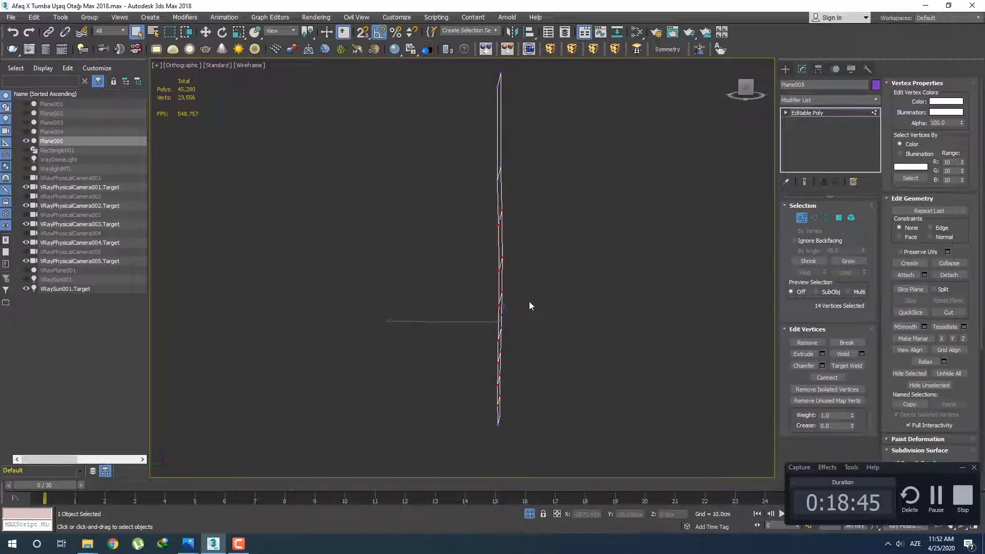
pyautogui.press('w')
pyautogui.keyDown('alt'); pyautogui.moveTo(530, 306); pyautogui.dragTo(464, 330, button='middle'); pyautogui.keyUp('alt')
pyautogui.moveTo(451, 320); pyautogui.dragTo(457, 324)
pyautogui.keyDown('alt'); pyautogui.moveTo(458, 324); pyautogui.dragTo(527, 366, button='middle'); pyautogui.keyUp('alt')
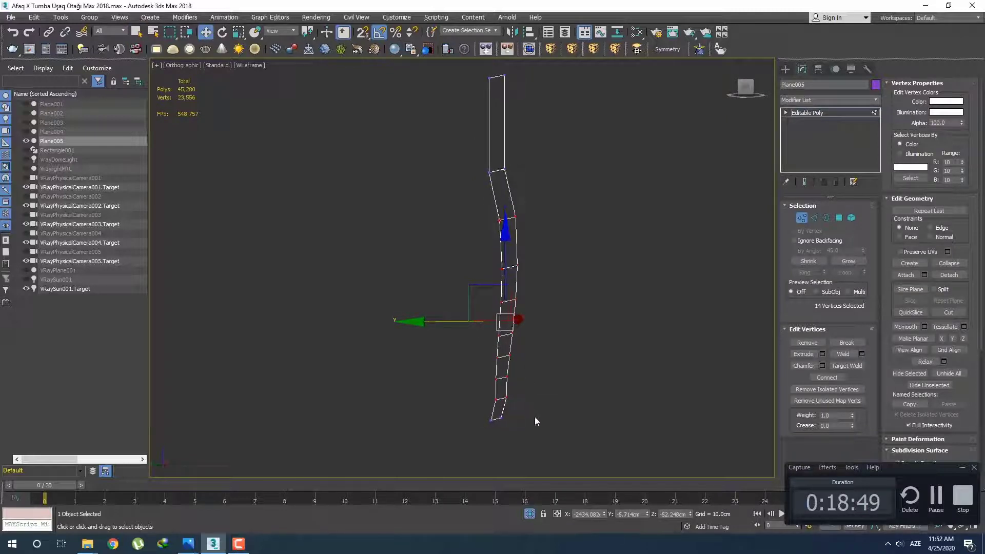
# Curve the leg's foot in depth by shifting the remaining 12 and then 10 vertices further forward, leaving out the lowest row each time.
pyautogui.keyDown('alt'); pyautogui.moveTo(535, 418); pyautogui.dragTo(470, 394); pyautogui.keyUp('alt')
pyautogui.moveTo(440, 310); pyautogui.dragTo(443, 309)
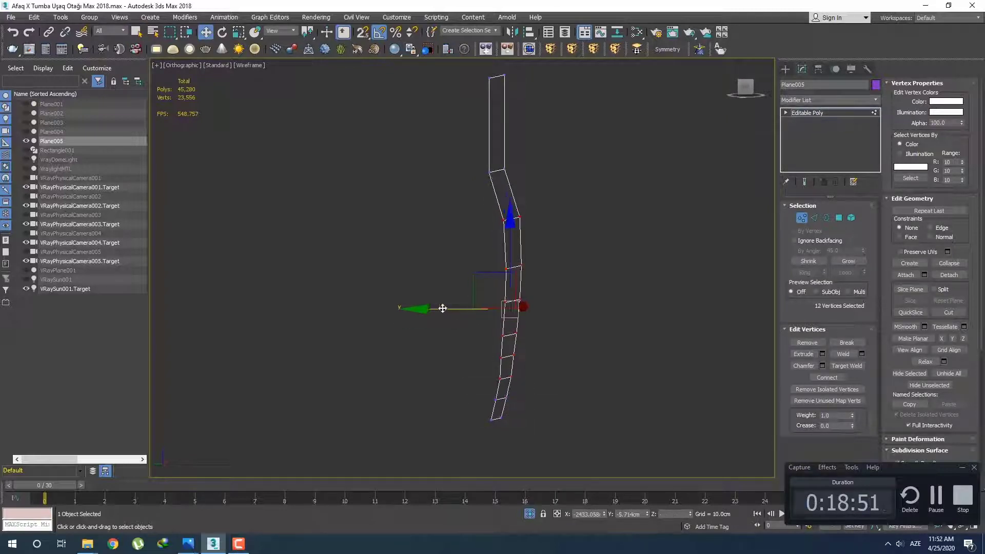
pyautogui.press('l')
pyautogui.moveTo(527, 344); pyautogui.dragTo(531, 266, button='middle')
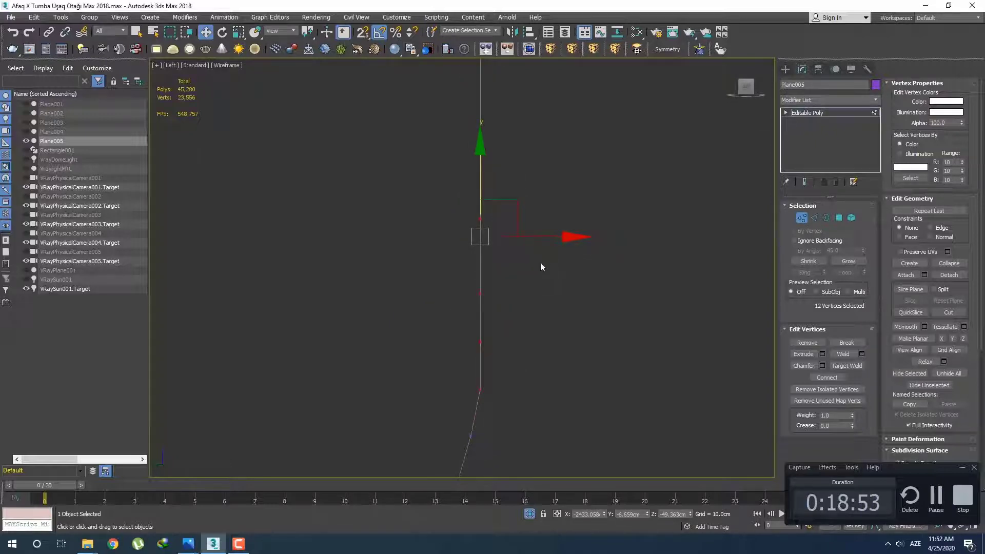
pyautogui.scroll(-2, 543, 241)
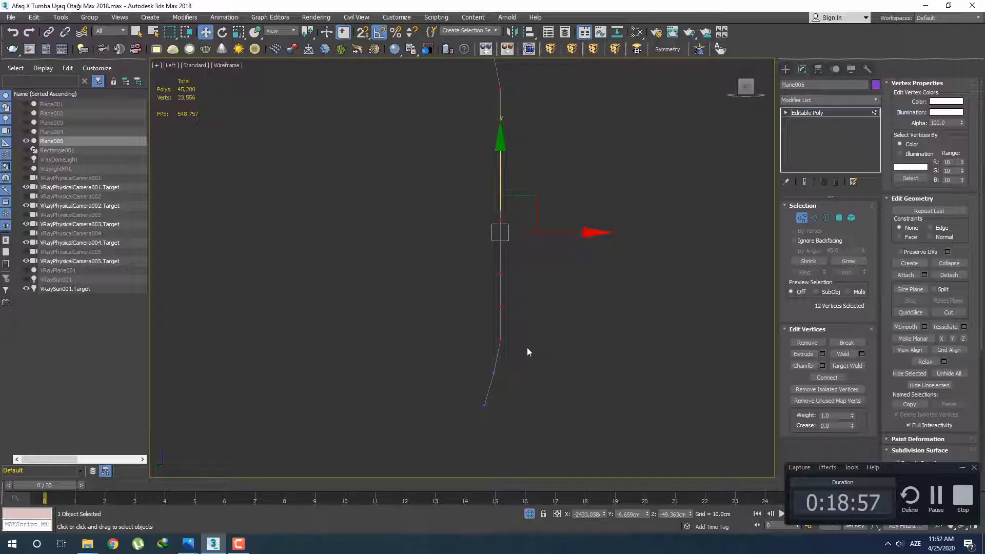
pyautogui.keyDown('alt'); pyautogui.moveTo(527, 348); pyautogui.dragTo(470, 327); pyautogui.keyUp('alt')
pyautogui.moveTo(556, 212); pyautogui.dragTo(563, 212)
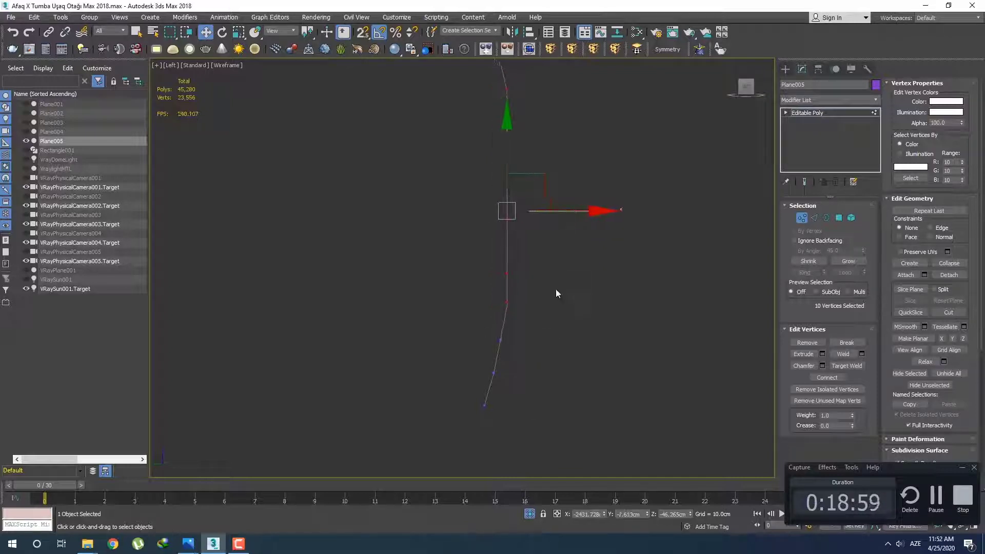
# Continue the depth curve up the leg by offsetting the remaining eight, six, four and two vertices in turn.
pyautogui.keyDown('alt'); pyautogui.moveTo(539, 317); pyautogui.dragTo(483, 292); pyautogui.keyUp('alt')
pyautogui.moveTo(578, 188); pyautogui.dragTo(580, 189)
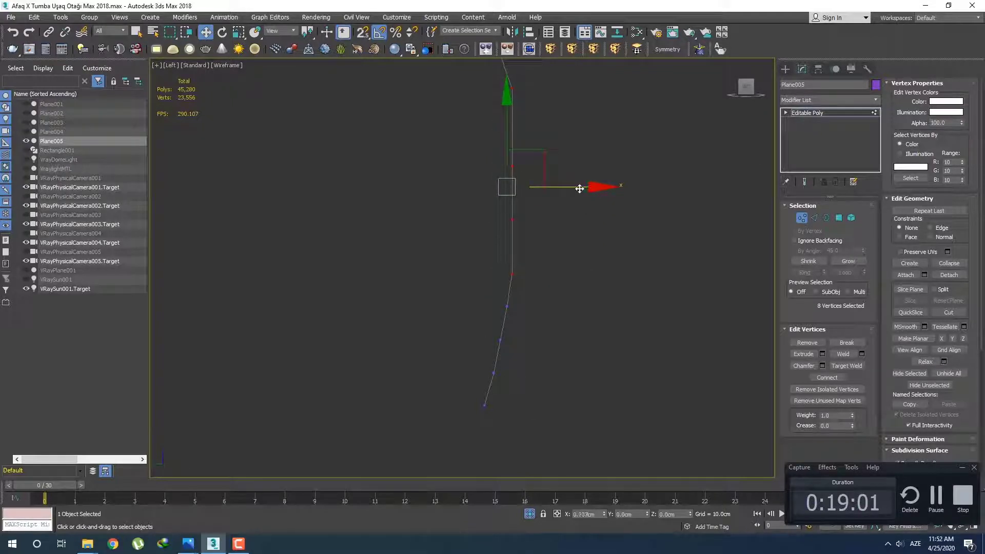
pyautogui.keyDown('alt'); pyautogui.moveTo(579, 302); pyautogui.dragTo(468, 267); pyautogui.keyUp('alt')
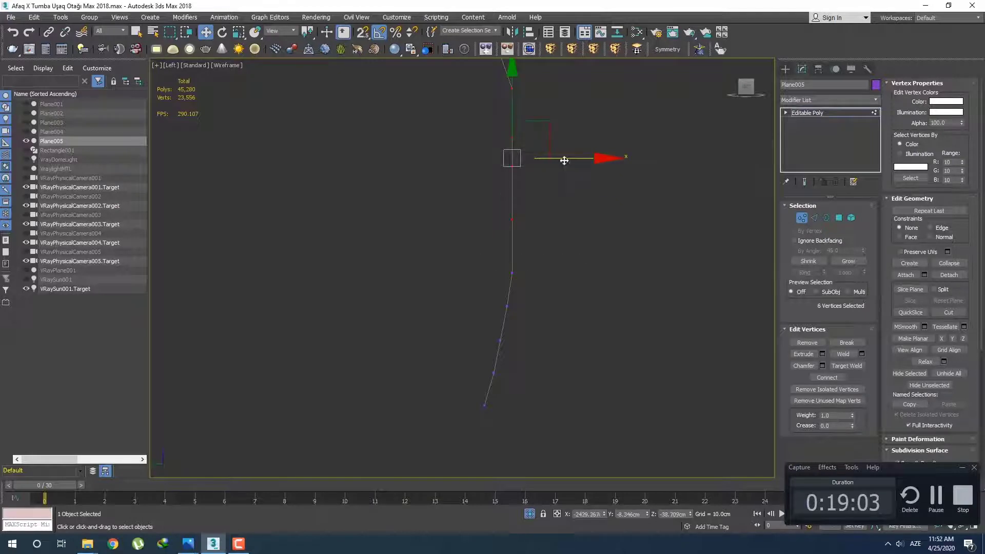
pyautogui.moveTo(564, 161); pyautogui.dragTo(572, 163)
pyautogui.keyDown('alt'); pyautogui.moveTo(549, 264); pyautogui.dragTo(510, 186); pyautogui.keyUp('alt')
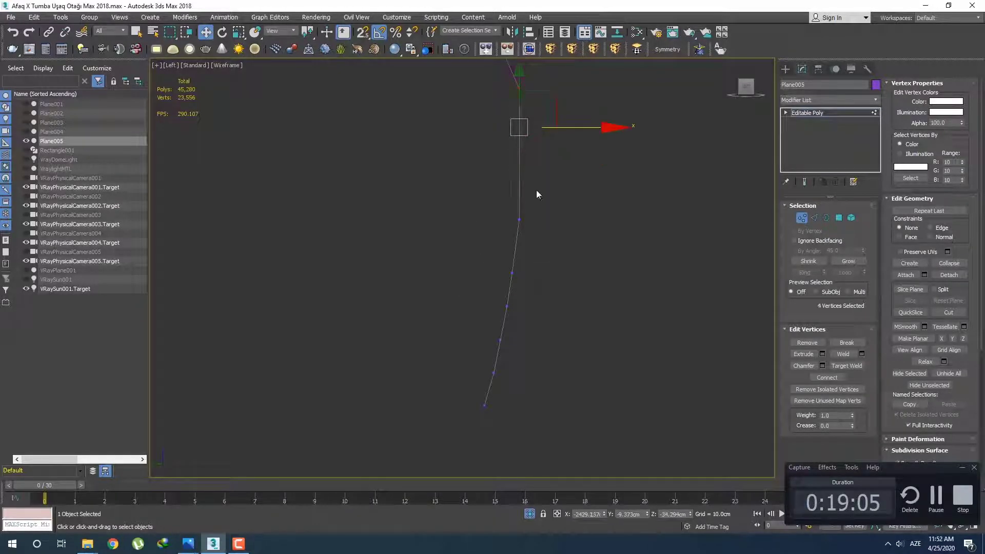
pyautogui.moveTo(537, 195); pyautogui.dragTo(541, 212, button='middle')
pyautogui.moveTo(564, 212); pyautogui.dragTo(570, 211)
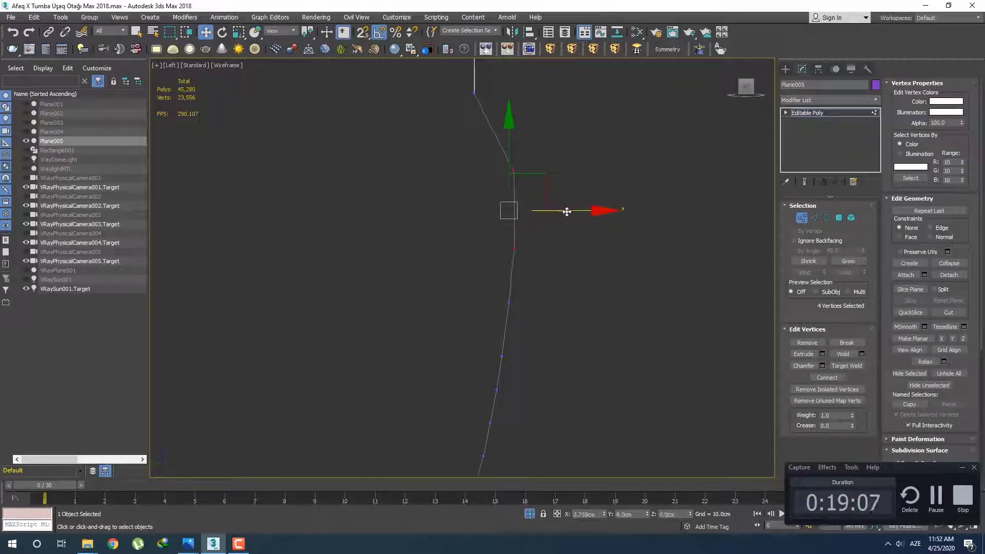
pyautogui.click(581, 157)
pyautogui.moveTo(581, 156); pyautogui.dragTo(564, 171)
# Compare the bent leg in perspective with the gold bedside table photo and photo 20200424_122515, and return to the model.
pyautogui.moveTo(573, 213); pyautogui.dragTo(462, 308, button='middle')
pyautogui.press('p')
pyautogui.press('z')
pyautogui.scroll(-6, 505, 302)
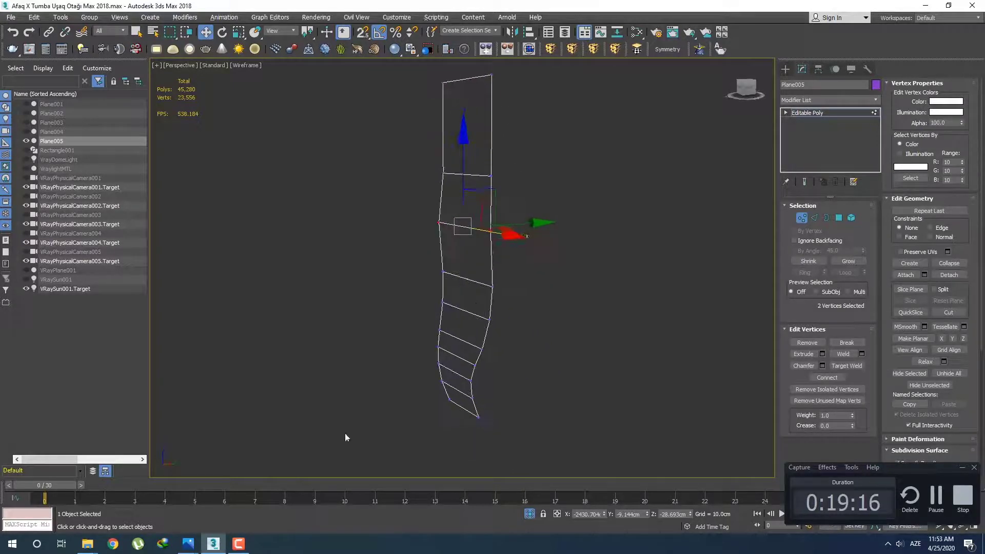
pyautogui.click(244, 543)
pyautogui.click(192, 543)
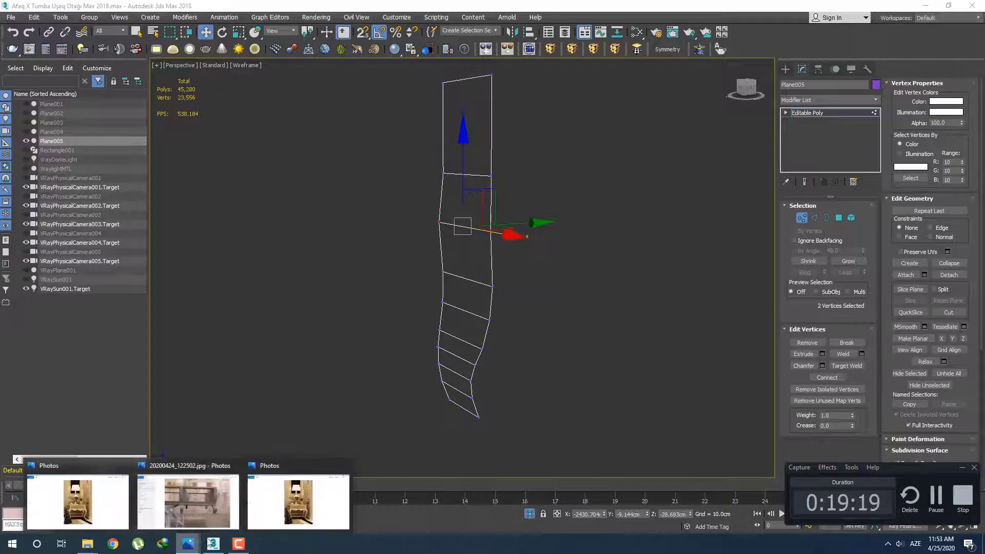
pyautogui.click(300, 496)
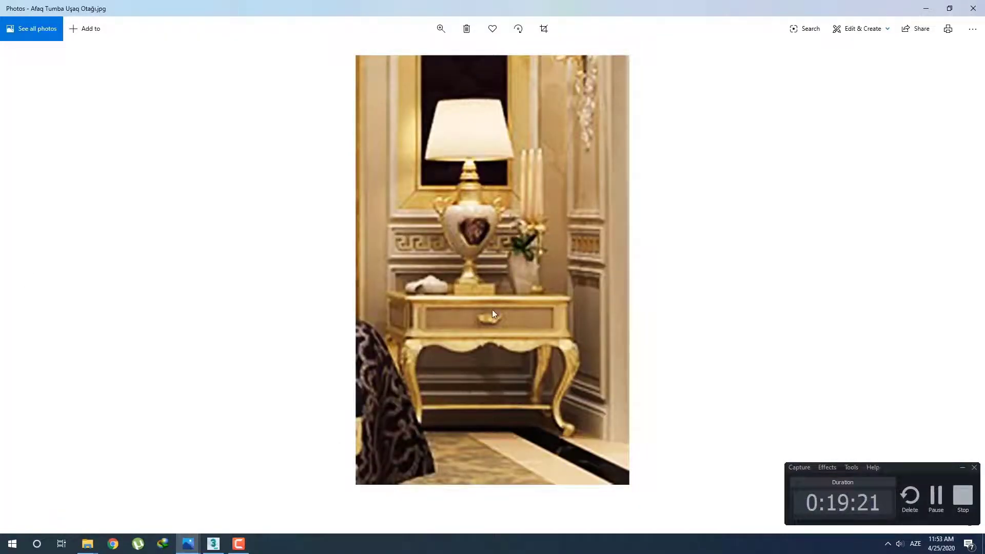
pyautogui.press('Right')
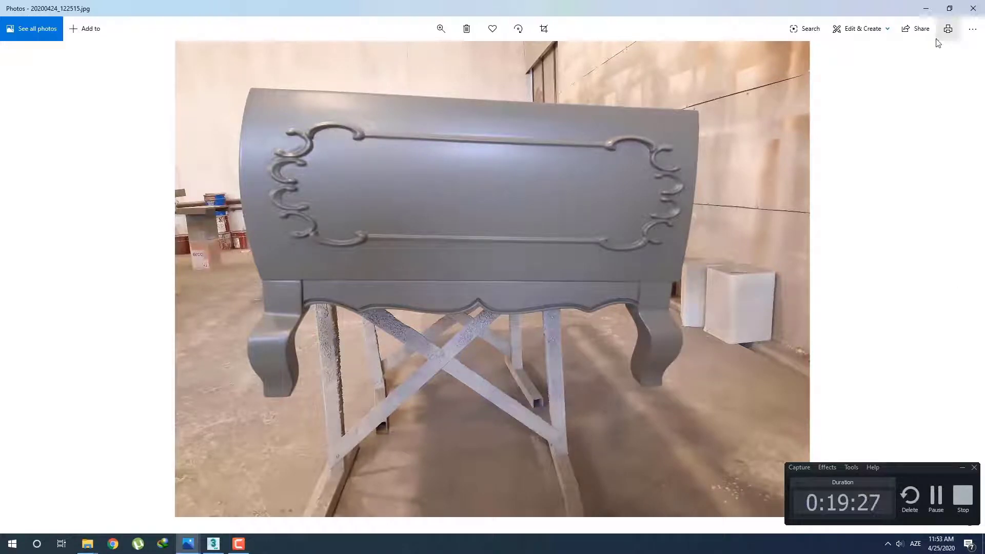
pyautogui.click(926, 8)
# Shift the three vertex rows below the leg's straight upper section forward in left view to strengthen the knee bulge.
pyautogui.keyDown('alt'); pyautogui.moveTo(565, 251); pyautogui.dragTo(584, 212, button='middle'); pyautogui.keyUp('alt')
pyautogui.press('l')
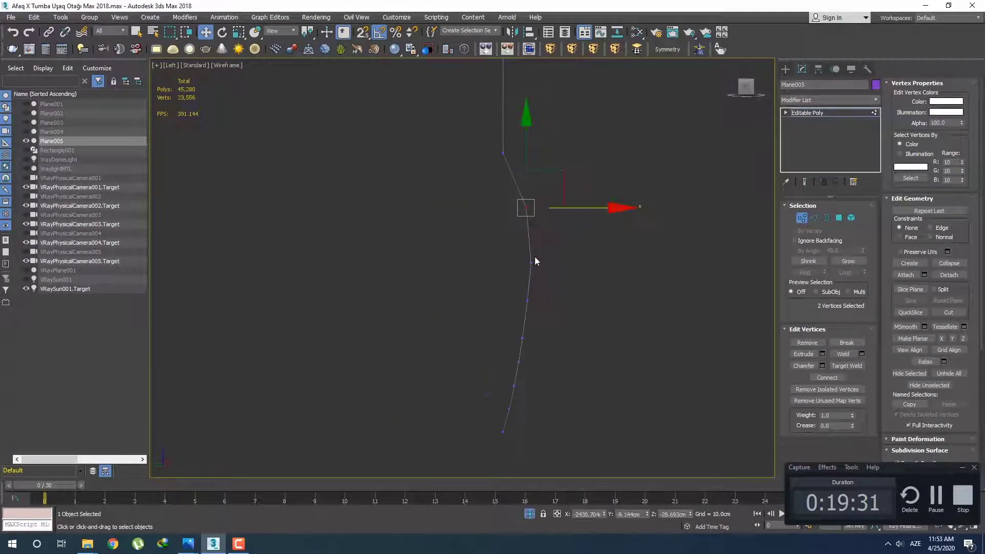
pyautogui.moveTo(613, 190); pyautogui.dragTo(593, 245)
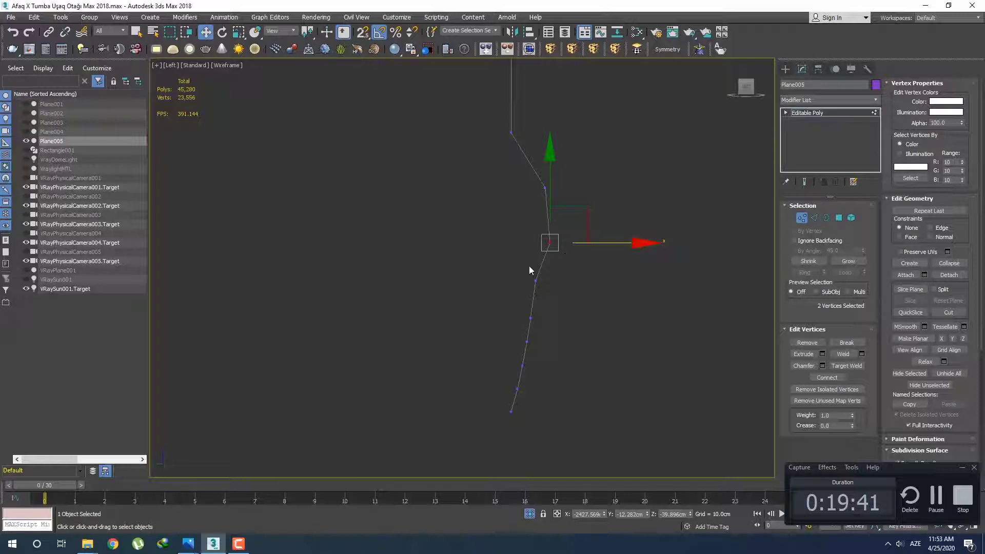
pyautogui.moveTo(524, 282); pyautogui.dragTo(589, 282)
pyautogui.click(577, 330)
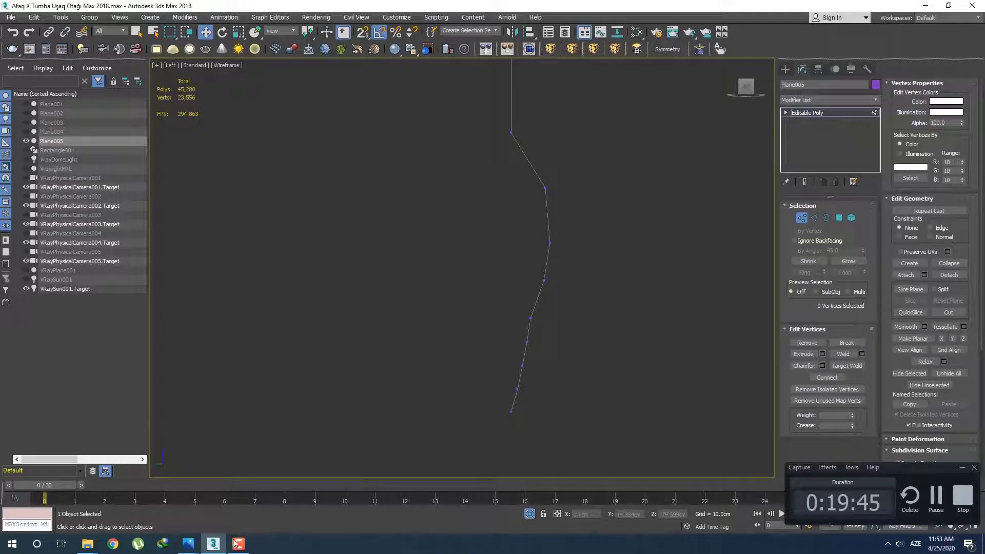
# Check the legs in photo 20200424_122502 and shift the two vertex rows below the bulge slightly forward.
pyautogui.click(188, 543)
pyautogui.click(185, 517)
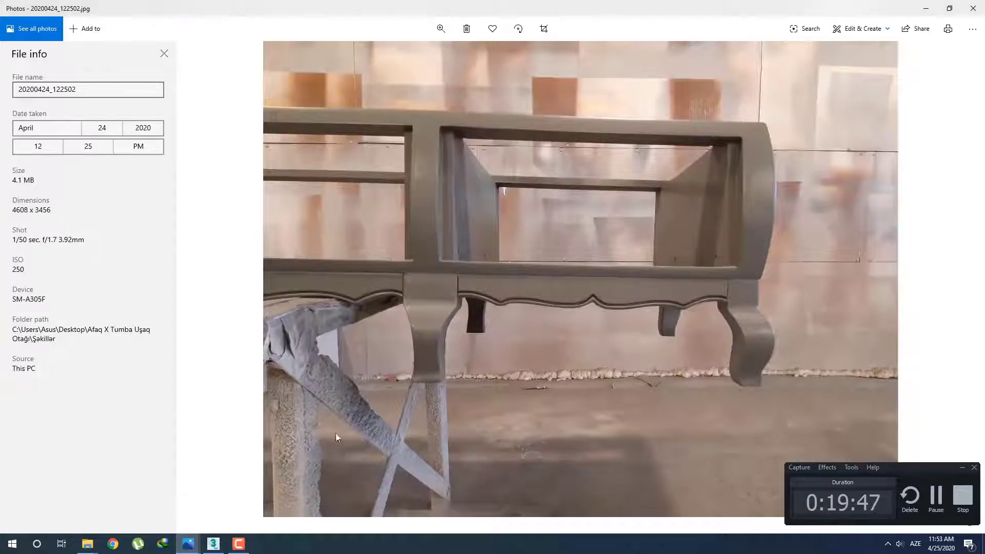
pyautogui.click(925, 9)
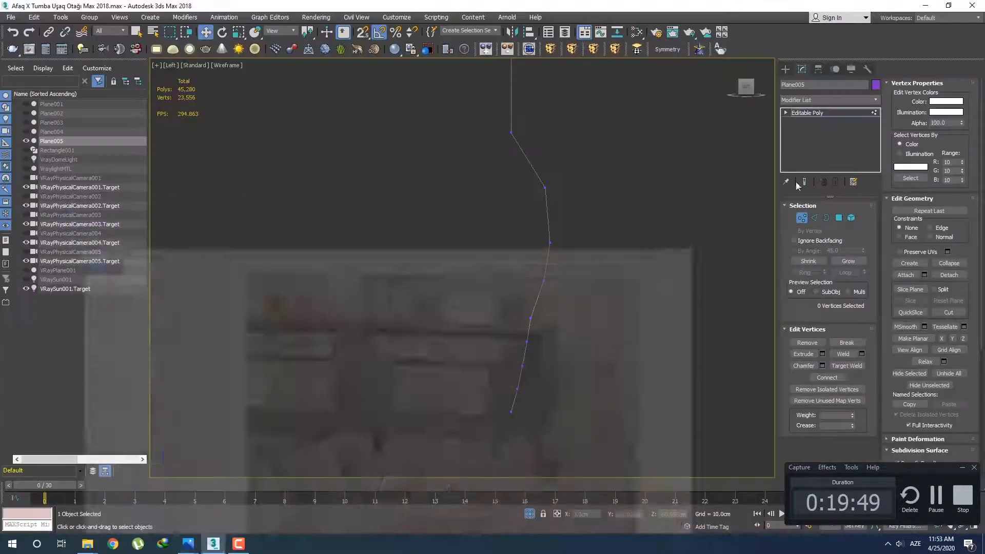
pyautogui.moveTo(592, 283); pyautogui.dragTo(548, 263)
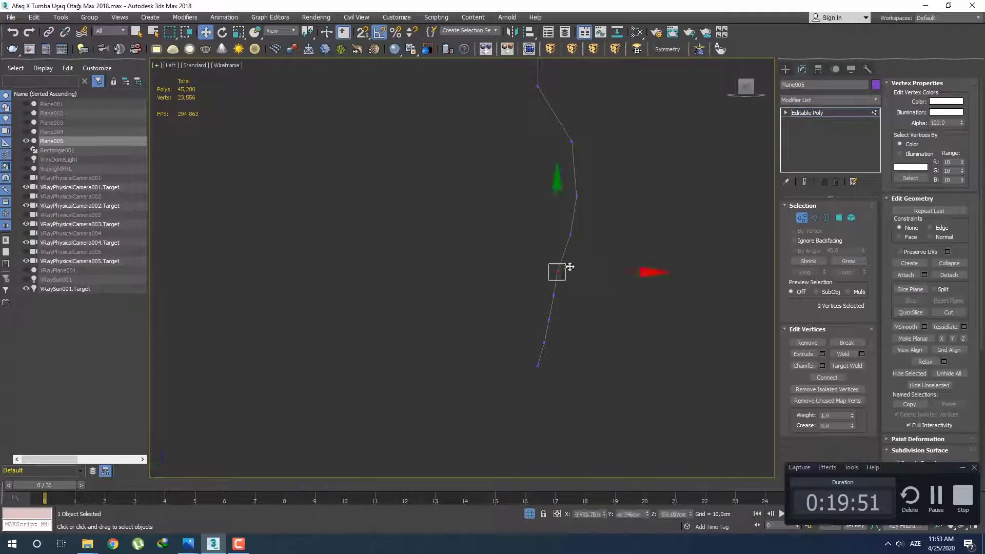
pyautogui.moveTo(614, 275); pyautogui.dragTo(619, 274)
pyautogui.moveTo(596, 310)
pyautogui.mouseDown()
pyautogui.moveTo(545, 287)
pyautogui.moveTo(605, 295)
pyautogui.mouseUp()
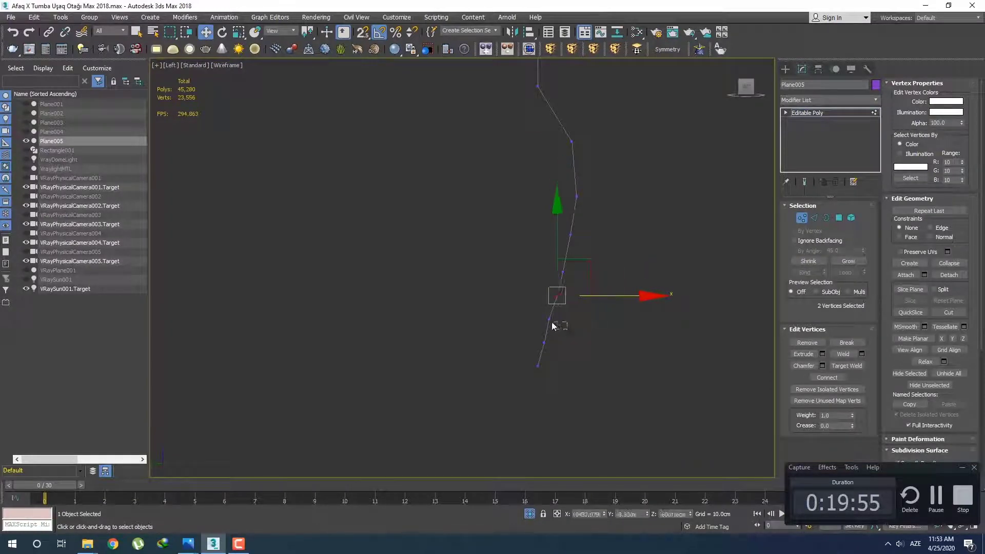
# Move the vertex rows between the ankle and foot backward to form a reverse curve with an upright foot end.
pyautogui.moveTo(553, 323); pyautogui.dragTo(545, 316)
pyautogui.moveTo(556, 350); pyautogui.dragTo(540, 337)
pyautogui.moveTo(606, 345); pyautogui.dragTo(511, 284)
pyautogui.scroll(4, 571, 339)
pyautogui.moveTo(588, 301); pyautogui.dragTo(575, 298)
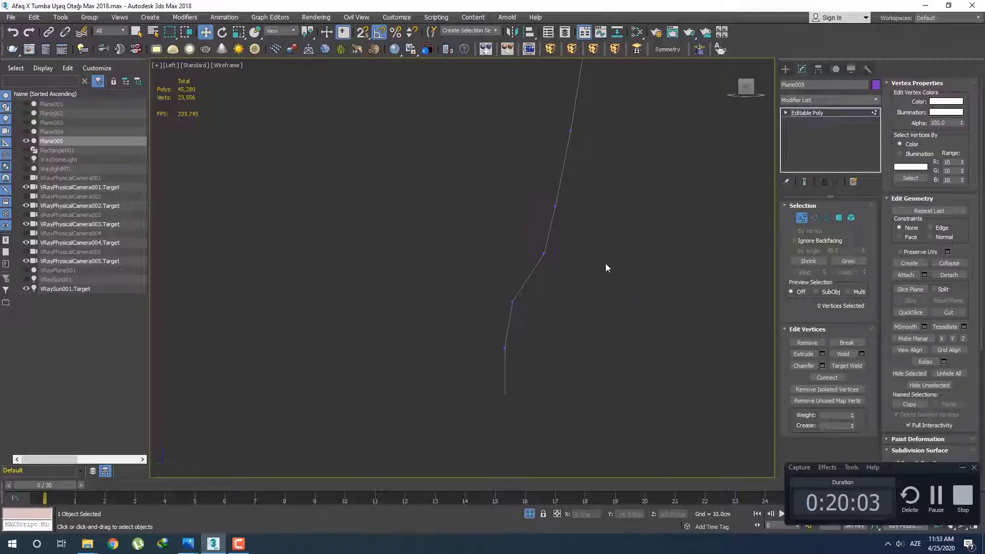
pyautogui.moveTo(607, 269); pyautogui.dragTo(557, 254)
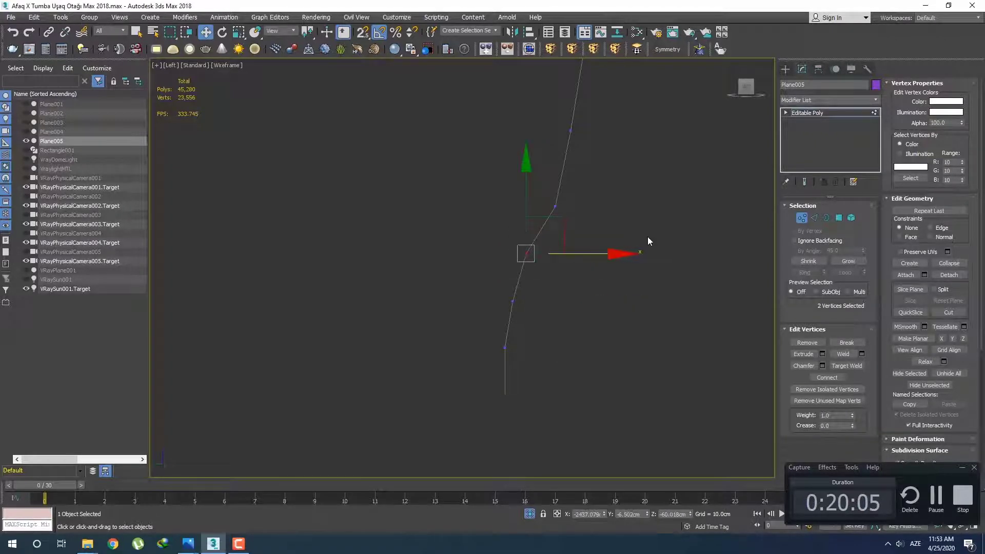
pyautogui.moveTo(605, 227); pyautogui.dragTo(548, 204)
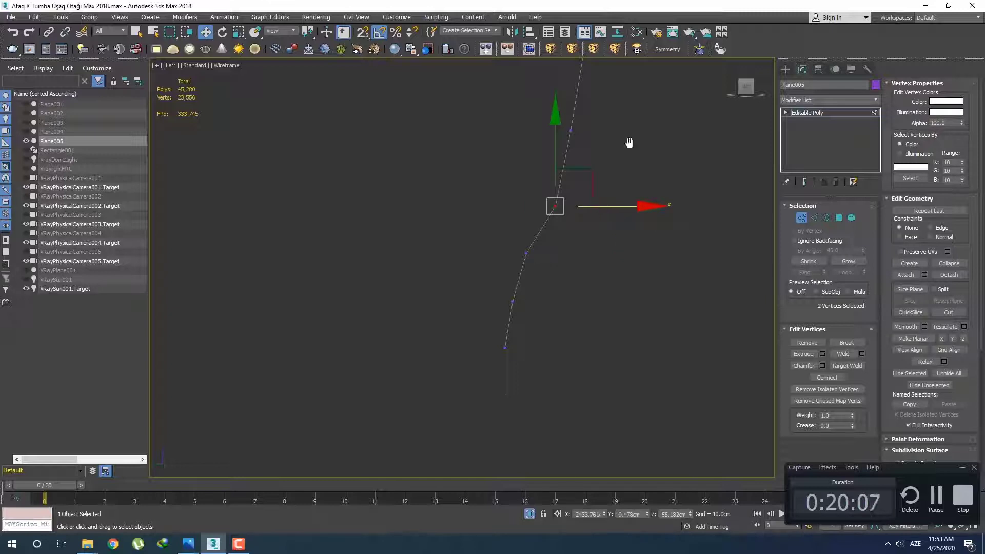
# Push the two vertex rows at the leg's knee further forward to make the bulge fuller in left view.
pyautogui.moveTo(629, 143); pyautogui.dragTo(582, 272, button='middle')
pyautogui.scroll(-2, 583, 272)
pyautogui.click(575, 269)
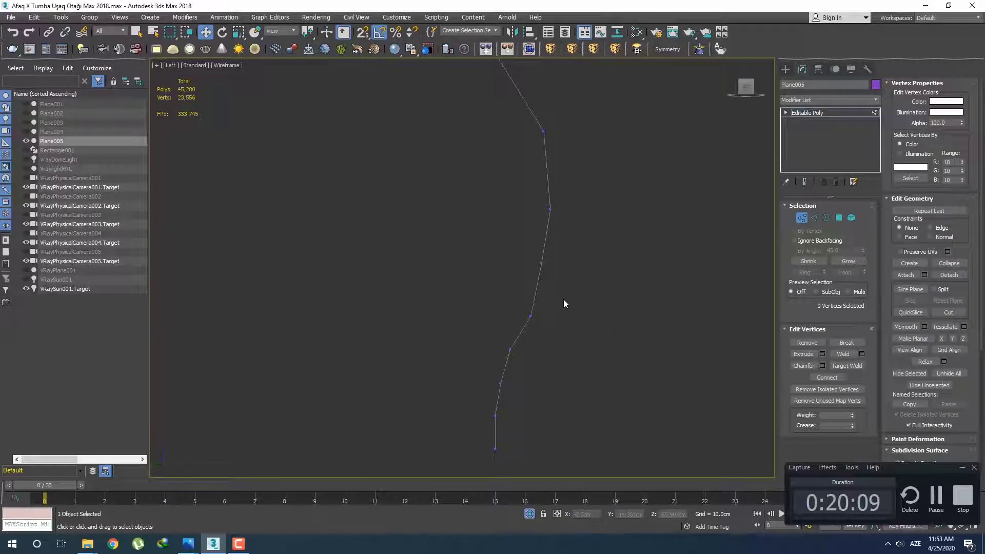
pyautogui.moveTo(565, 299); pyautogui.dragTo(532, 252)
pyautogui.moveTo(592, 263); pyautogui.dragTo(605, 267)
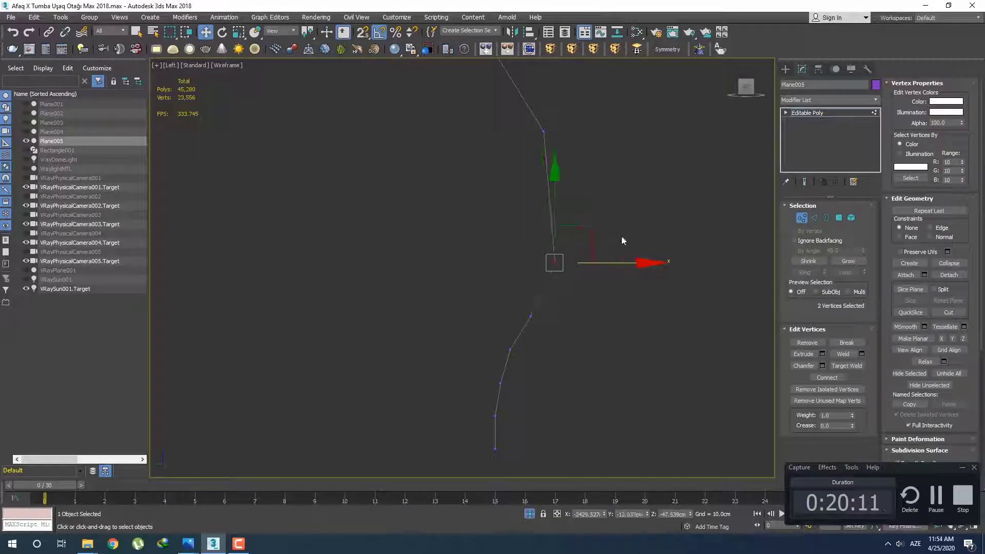
pyautogui.moveTo(613, 228); pyautogui.dragTo(531, 195)
pyautogui.moveTo(598, 212); pyautogui.dragTo(613, 210)
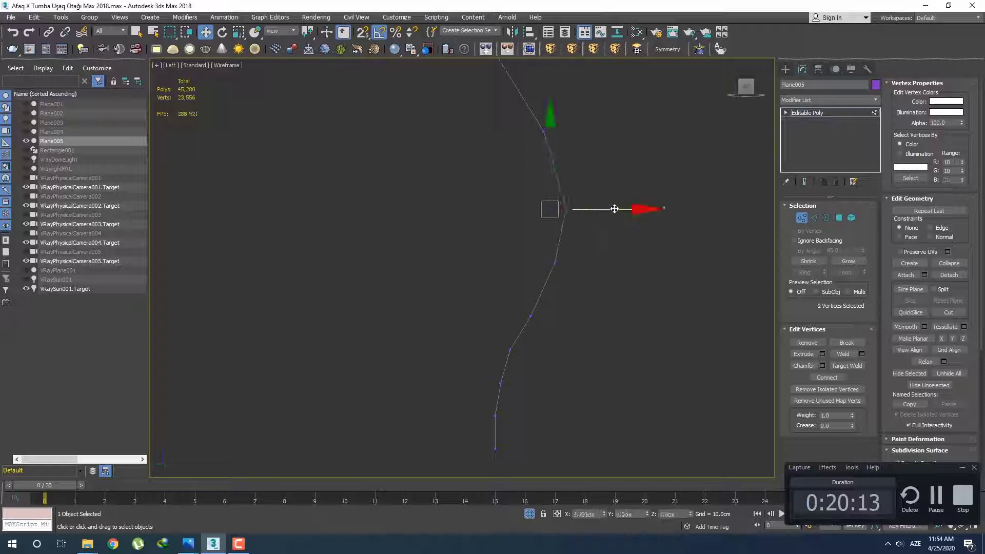
pyautogui.click(670, 193)
# Leave vertex editing to review the leg's whole side profile, and return to vertex editing near the foot.
pyautogui.moveTo(652, 148); pyautogui.dragTo(604, 209, button='middle')
pyautogui.scroll(-2, 603, 209)
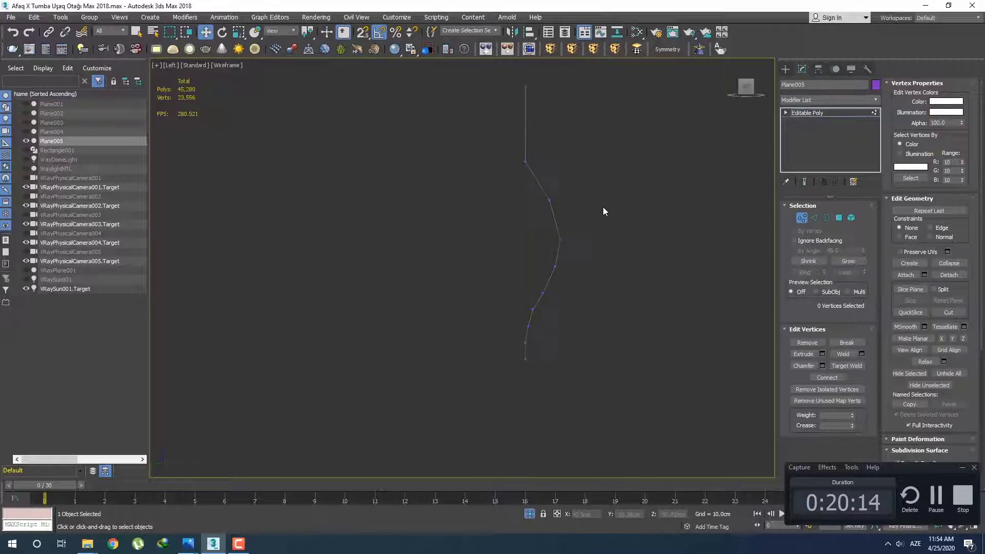
pyautogui.click(785, 68)
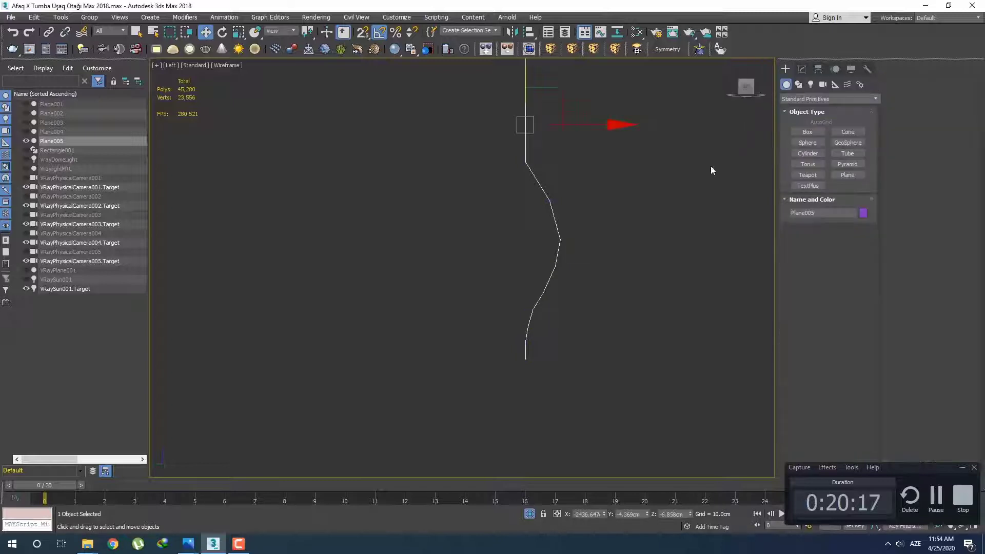
pyautogui.moveTo(568, 315); pyautogui.dragTo(565, 335, button='middle')
pyautogui.press('1')
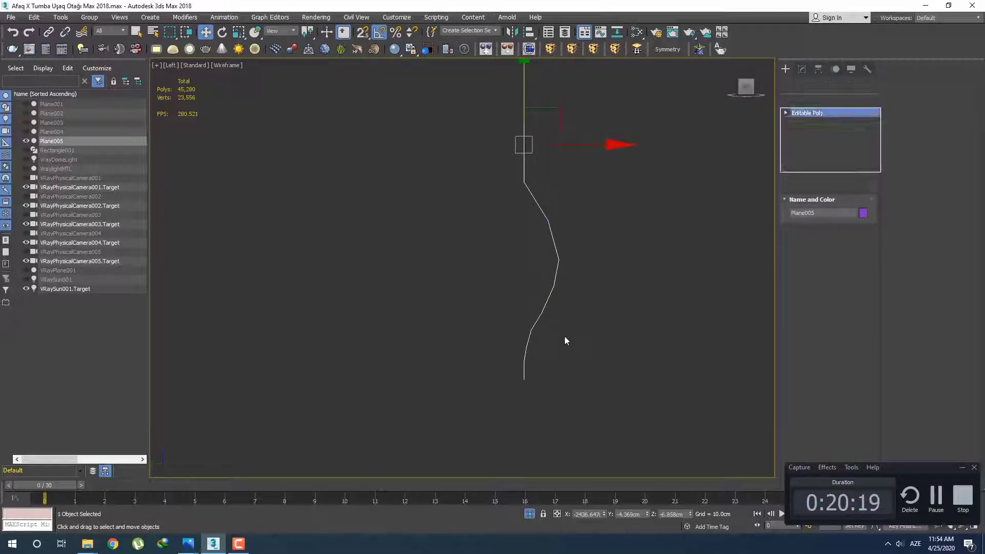
pyautogui.scroll(2, 551, 338)
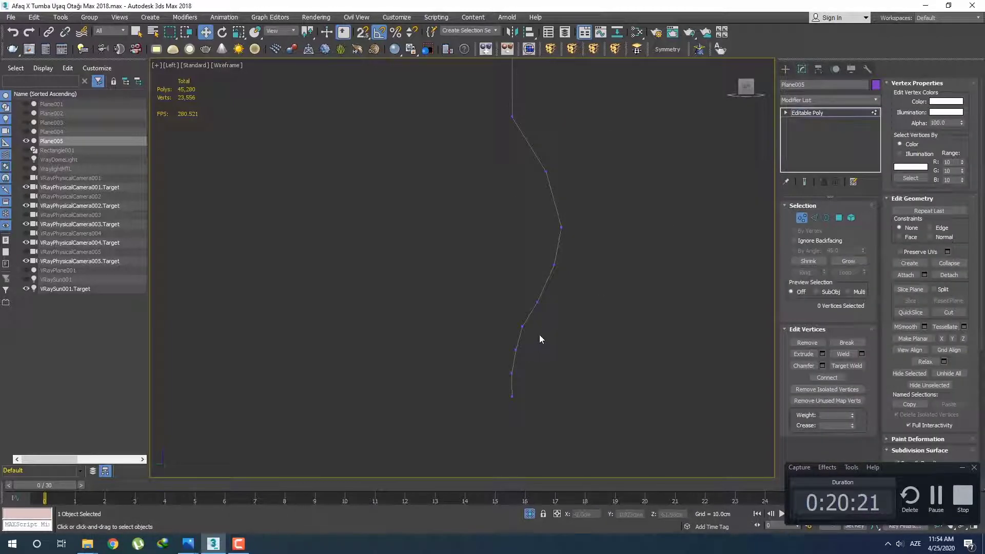
pyautogui.scroll(2, 534, 348)
# Fine-tune the vertex rows between the foot and the bulge, lowering the row just below the bulge slightly to smooth the curve.
pyautogui.click(505, 347)
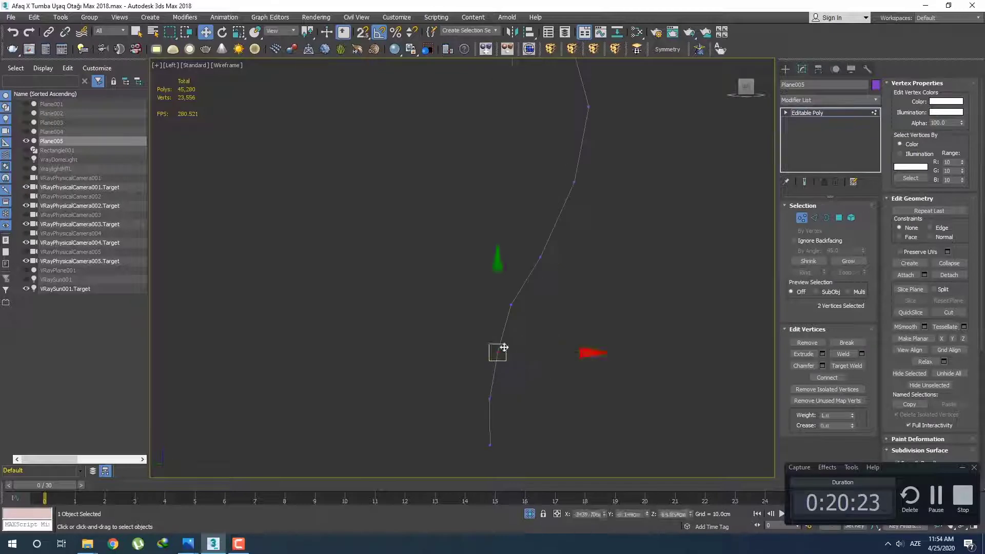
pyautogui.moveTo(539, 313)
pyautogui.mouseDown()
pyautogui.moveTo(495, 295)
pyautogui.moveTo(555, 305)
pyautogui.mouseUp()
pyautogui.moveTo(572, 268)
pyautogui.mouseDown()
pyautogui.moveTo(527, 249)
pyautogui.moveTo(574, 259)
pyautogui.mouseUp()
pyautogui.moveTo(615, 206); pyautogui.dragTo(564, 174)
pyautogui.moveTo(603, 191); pyautogui.dragTo(602, 216, button='middle')
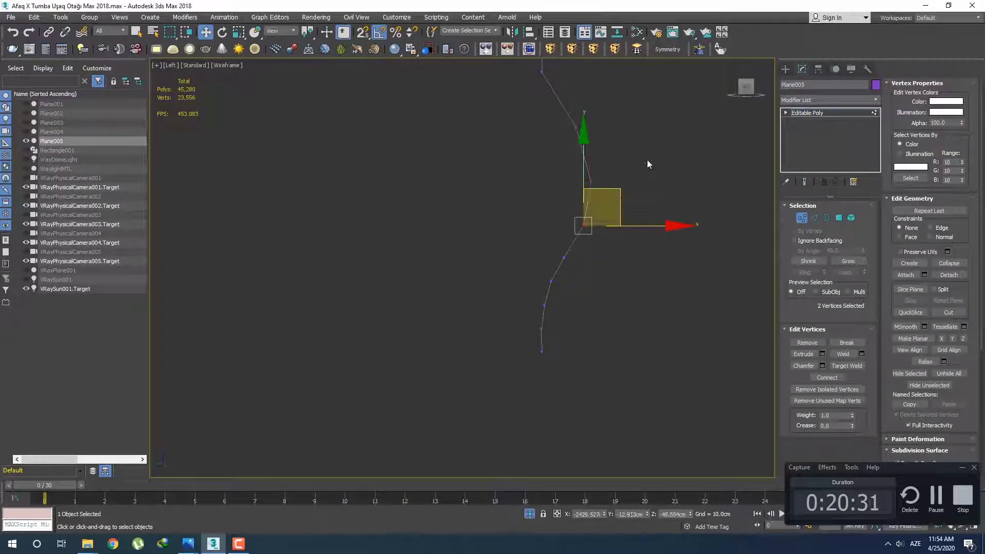
# Raise the bulge's foremost vertex row and the row above it, shifting both slightly forward for a rounder knee.
pyautogui.click(646, 160)
pyautogui.moveTo(647, 161); pyautogui.dragTo(625, 222, button='middle')
pyautogui.moveTo(600, 261); pyautogui.dragTo(558, 232)
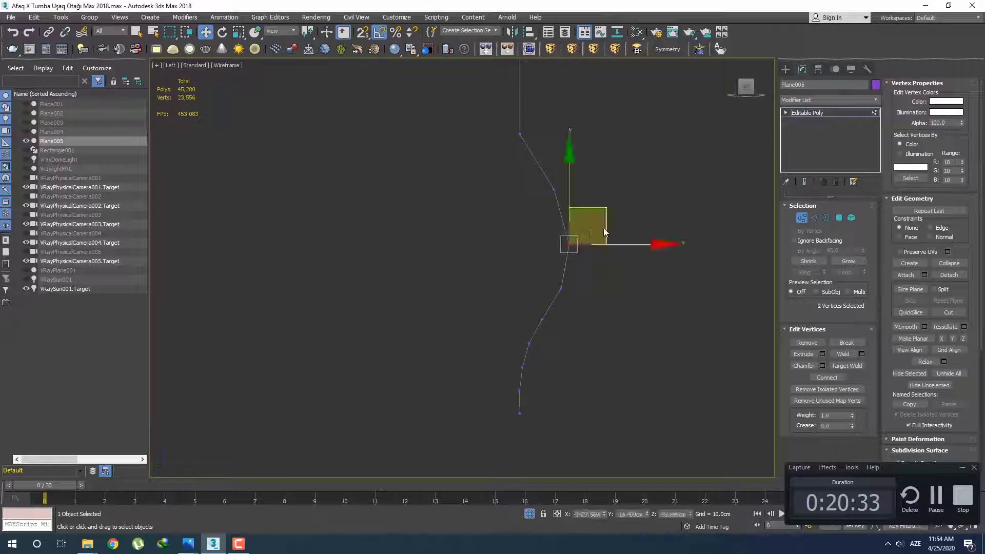
pyautogui.moveTo(603, 210); pyautogui.dragTo(606, 199)
pyautogui.click(582, 197)
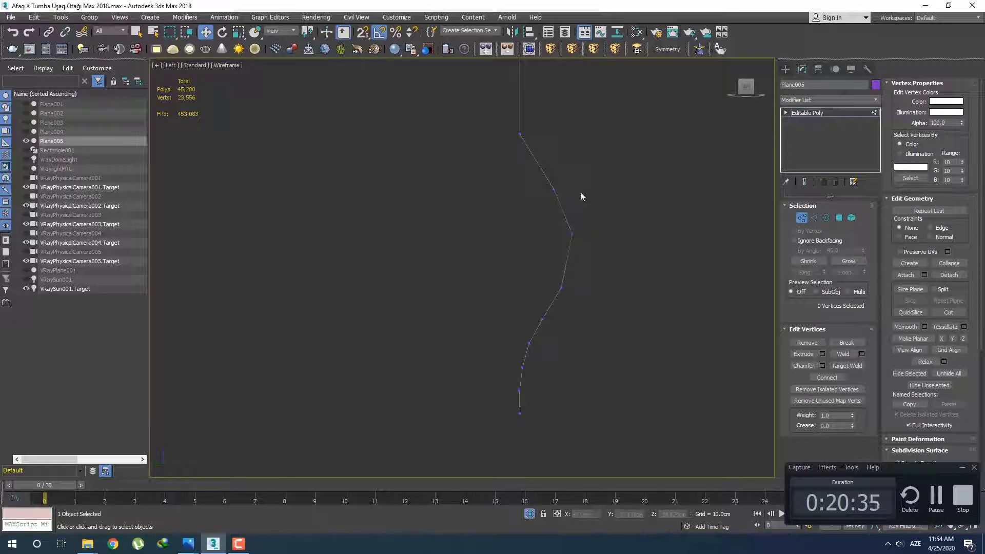
pyautogui.moveTo(536, 166); pyautogui.dragTo(534, 165)
pyautogui.moveTo(593, 156); pyautogui.dragTo(595, 143)
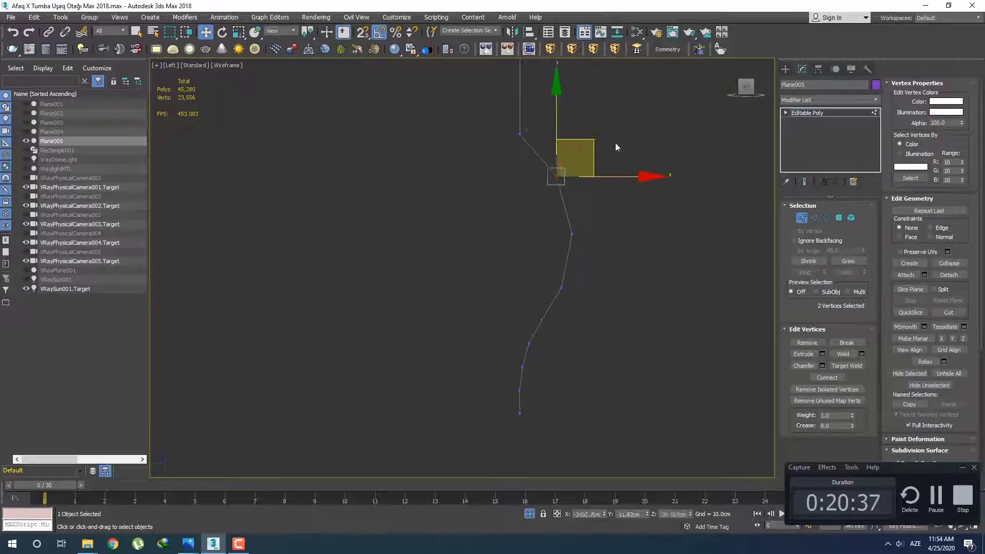
pyautogui.click(616, 145)
# Examine the bent leg strip in perspective and compare its shape with the cabinet legs in photo 20200424_122508.
pyautogui.click(785, 69)
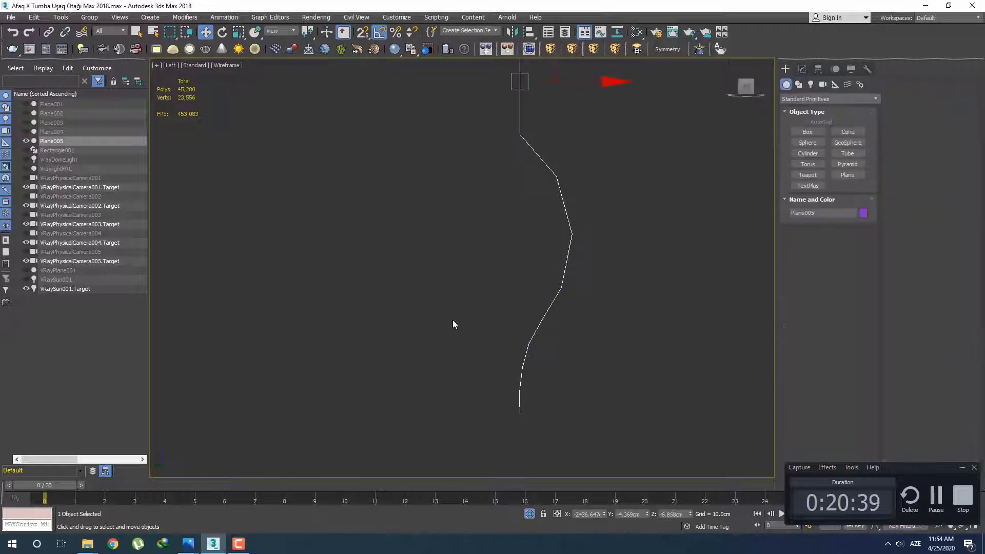
pyautogui.scroll(-3, 462, 314)
pyautogui.scroll(-2, 473, 308)
pyautogui.moveTo(473, 308); pyautogui.dragTo(469, 316, button='middle')
pyautogui.press('p')
pyautogui.press('z')
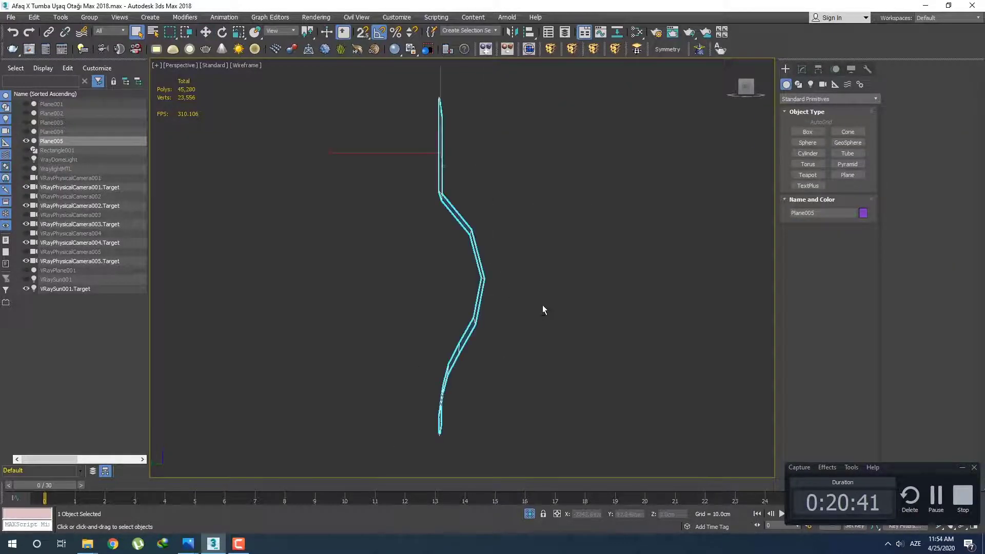
pyautogui.keyDown('alt'); pyautogui.moveTo(543, 306); pyautogui.dragTo(409, 333, button='middle'); pyautogui.keyUp('alt')
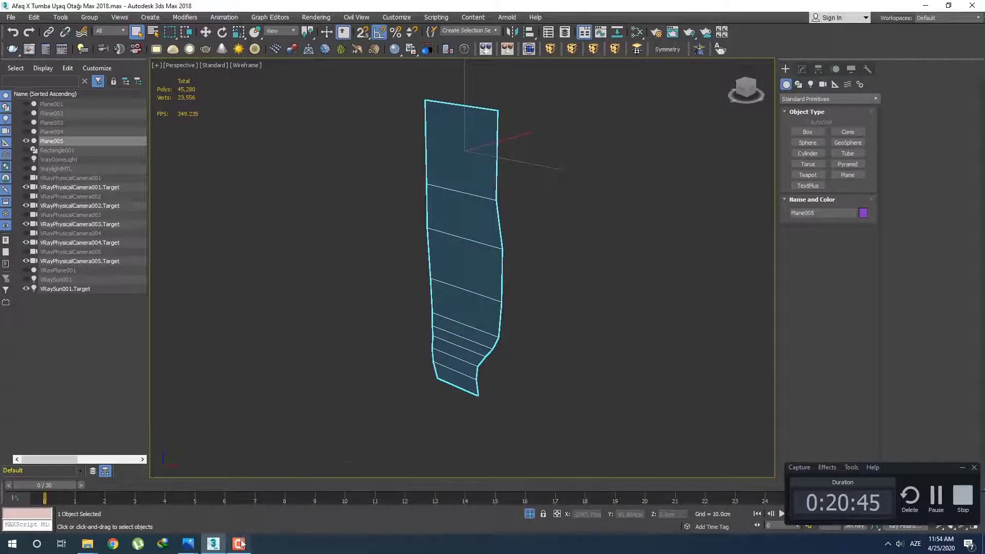
pyautogui.moveTo(189, 543)
pyautogui.click(330, 474)
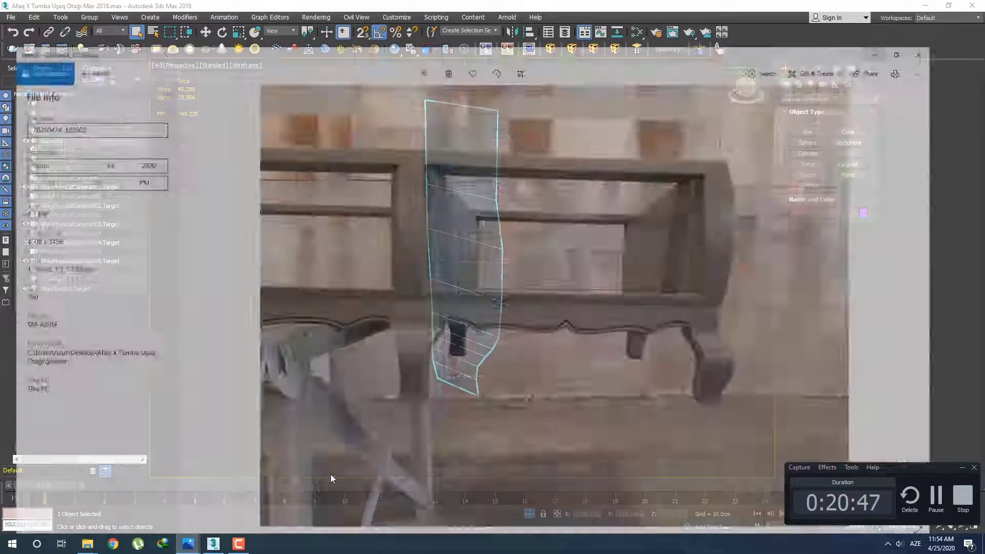
pyautogui.press('Right')
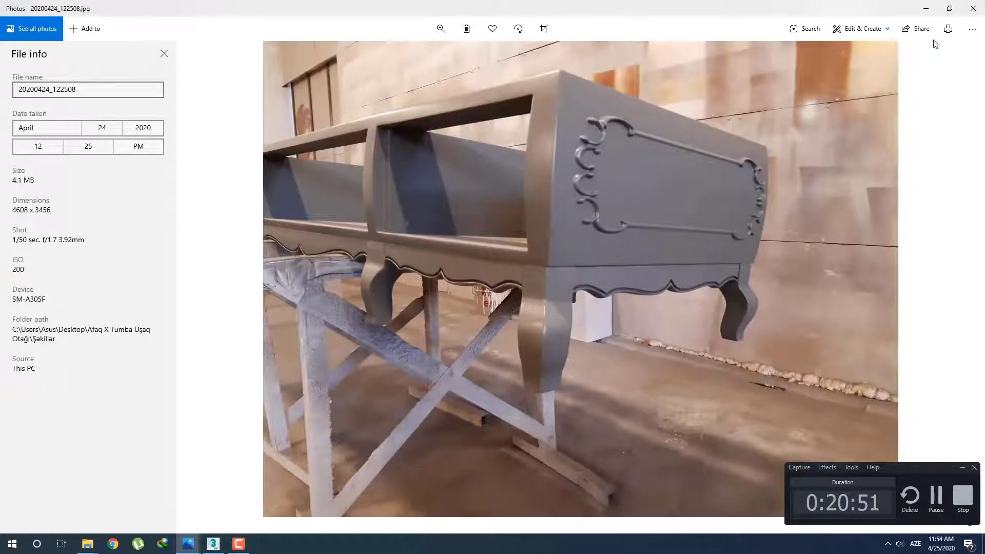
pyautogui.click(927, 9)
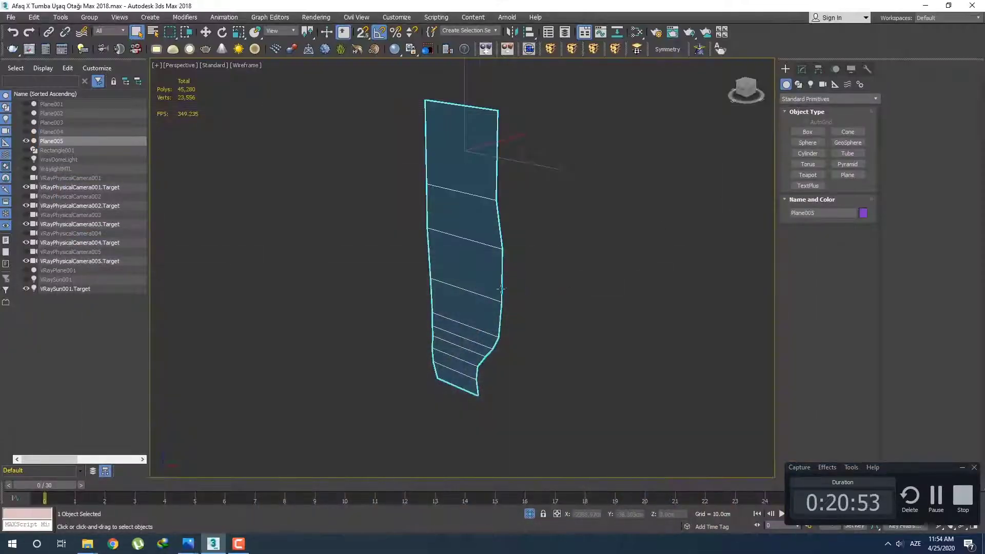
pyautogui.moveTo(505, 293)
pyautogui.keyDown('alt'); pyautogui.mouseDown(button='middle')
pyautogui.moveTo(454, 280)
pyautogui.moveTo(482, 281)
pyautogui.moveTo(500, 299)
pyautogui.mouseUp(button='middle'); pyautogui.keyUp('alt')
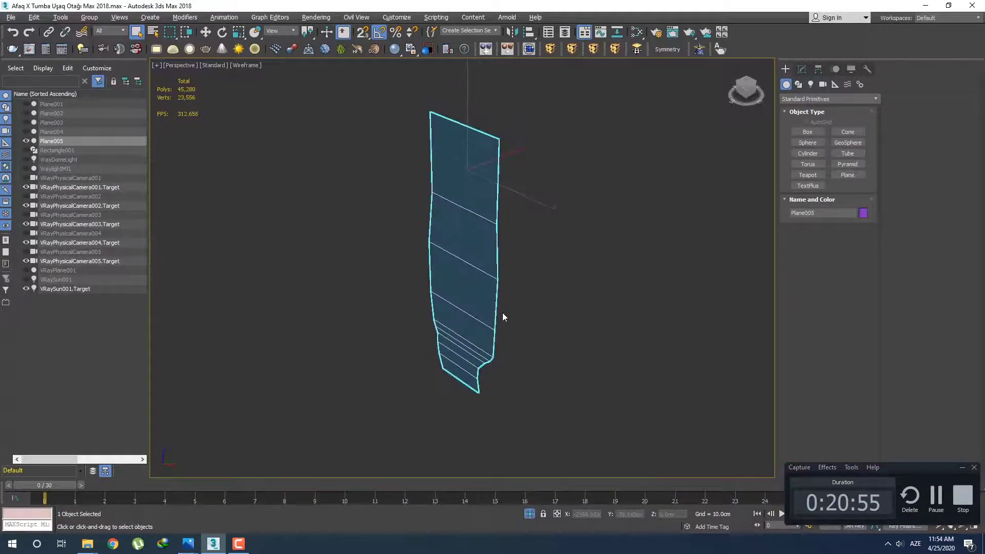
# Select the nine edges along the strip's outer vertical side and extrude them along Y to form the leg's second side.
pyautogui.press('3')
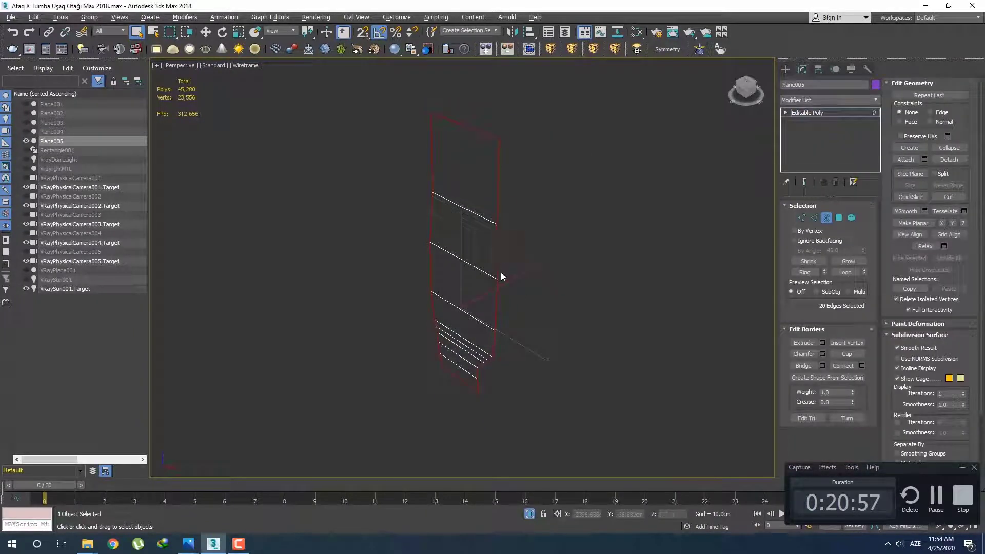
pyautogui.moveTo(502, 278); pyautogui.dragTo(513, 282, button='middle')
pyautogui.press('2')
pyautogui.click(510, 265)
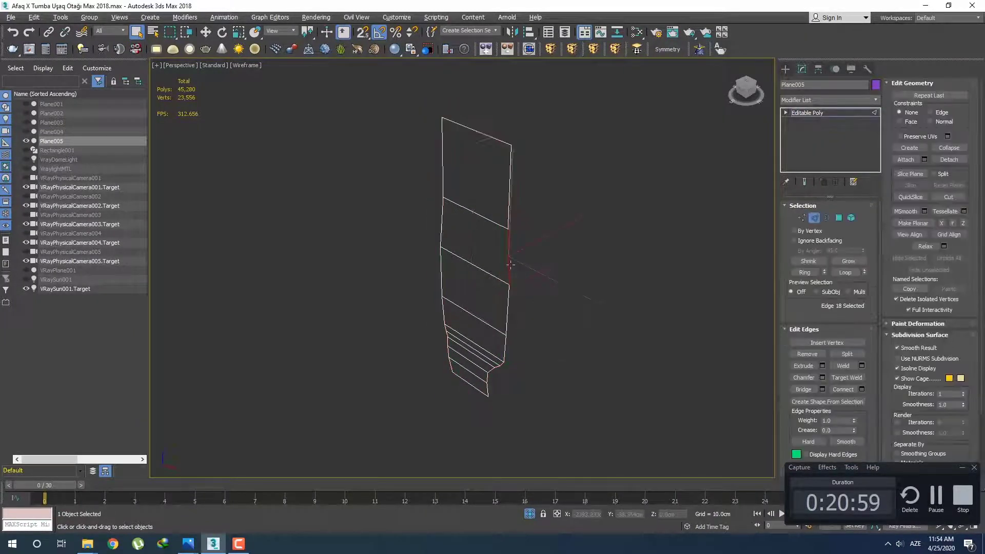
pyautogui.doubleClick(511, 264)
pyautogui.keyDown('alt'); pyautogui.moveTo(544, 314); pyautogui.dragTo(510, 322, button='middle'); pyautogui.keyUp('alt')
pyautogui.press('w')
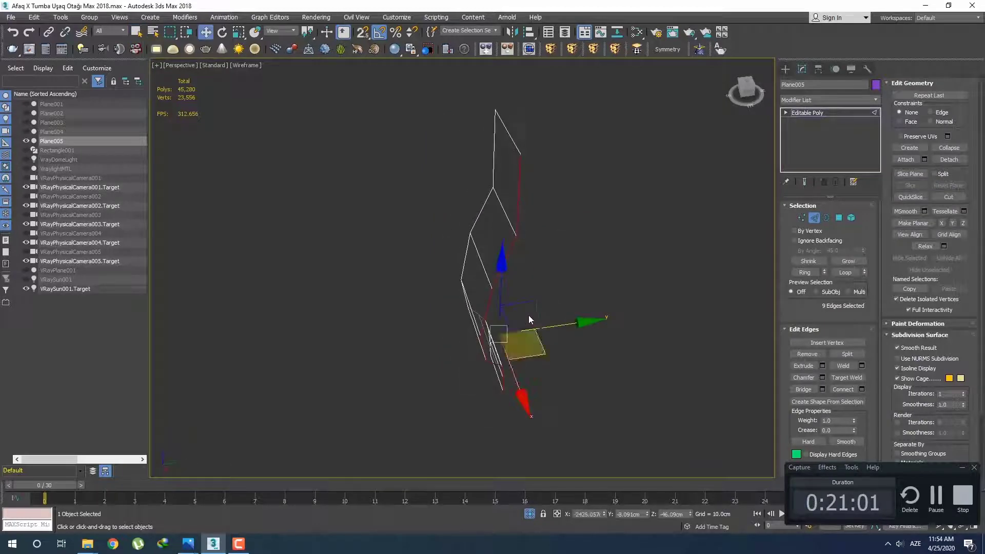
pyautogui.keyDown('shift'); pyautogui.moveTo(530, 319); pyautogui.dragTo(608, 321); pyautogui.keyUp('shift')
pyautogui.keyDown('alt'); pyautogui.moveTo(608, 321); pyautogui.dragTo(597, 361, button='middle'); pyautogui.keyUp('alt')
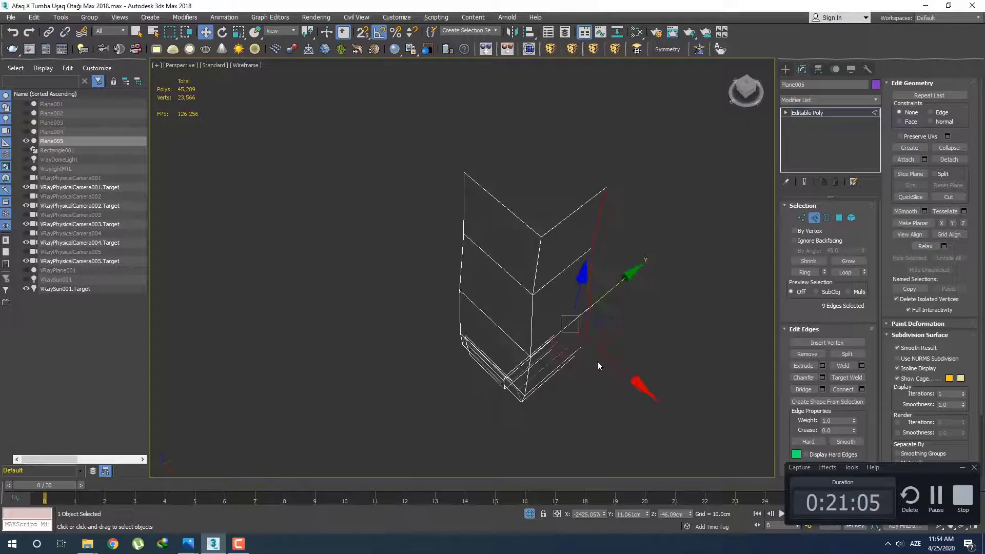
# Try to scale the second side's nine open edges flat along Y in top view.
pyautogui.press('t')
pyautogui.press('z')
pyautogui.scroll(-10, 544, 307)
pyautogui.moveTo(543, 308)
pyautogui.mouseDown(button='middle')
pyautogui.moveTo(544, 287)
pyautogui.moveTo(551, 315)
pyautogui.mouseUp(button='middle')
pyautogui.scroll(3, 545, 314)
pyautogui.press('r')
pyautogui.moveTo(520, 147); pyautogui.dragTo(537, 341)
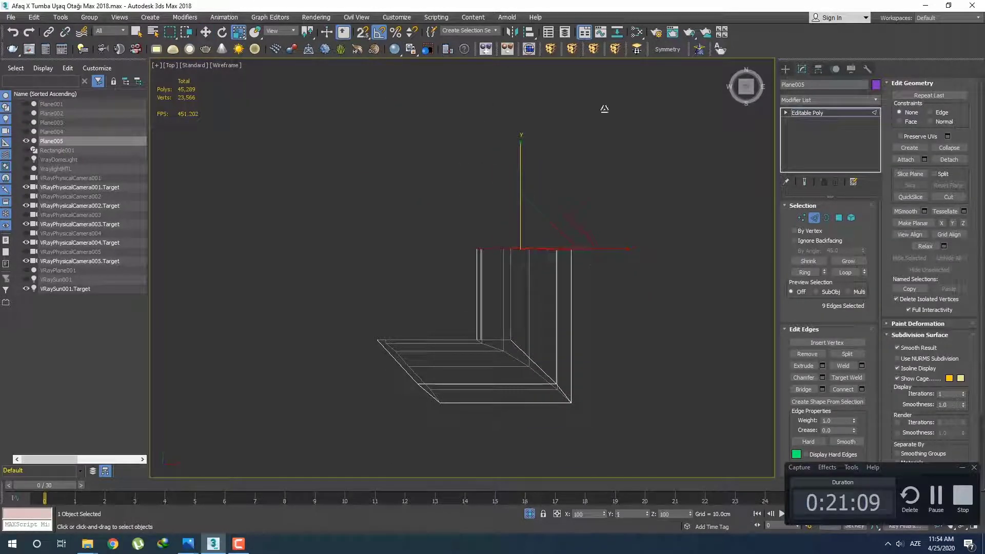
pyautogui.keyDown('alt'); pyautogui.moveTo(556, 135); pyautogui.dragTo(603, 349, button='middle'); pyautogui.keyUp('alt')
# Display the leg with edged faces, examine both sides from above and around, and compare them with photo 20200424_122515.
pyautogui.press('t')
pyautogui.scroll(-3, 425, 277)
pyautogui.moveTo(281, 261); pyautogui.dragTo(572, 299, button='middle')
pyautogui.scroll(3, 572, 299)
pyautogui.press('w')
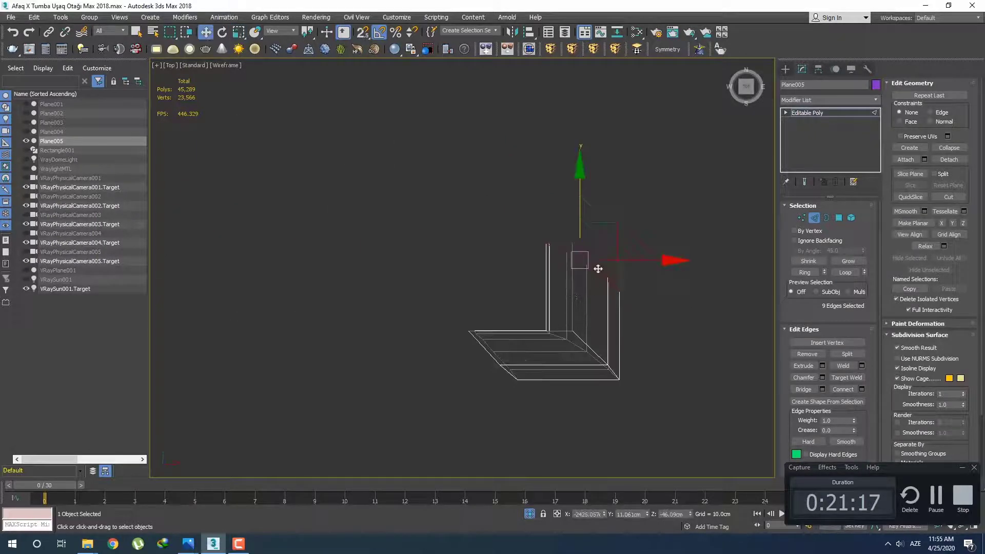
pyautogui.scroll(2, 597, 261)
pyautogui.press('F3')
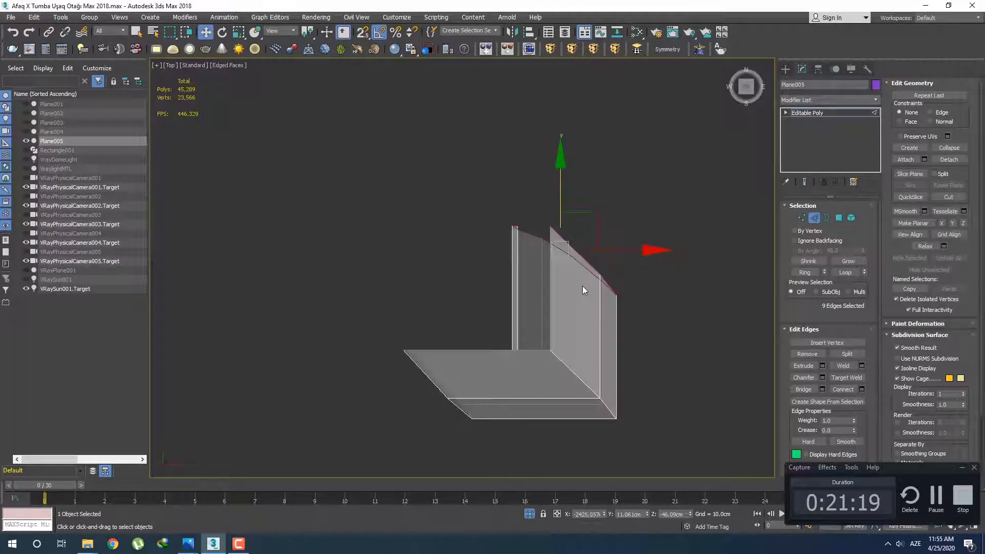
pyautogui.keyDown('alt'); pyautogui.moveTo(595, 288); pyautogui.dragTo(645, 366, button='middle'); pyautogui.keyUp('alt')
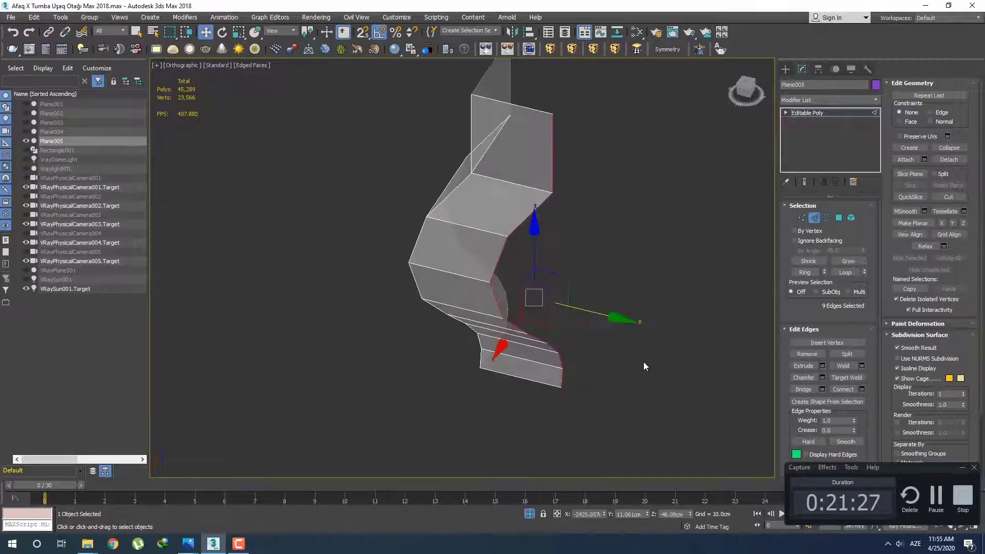
pyautogui.press('q')
pyautogui.moveTo(188, 544)
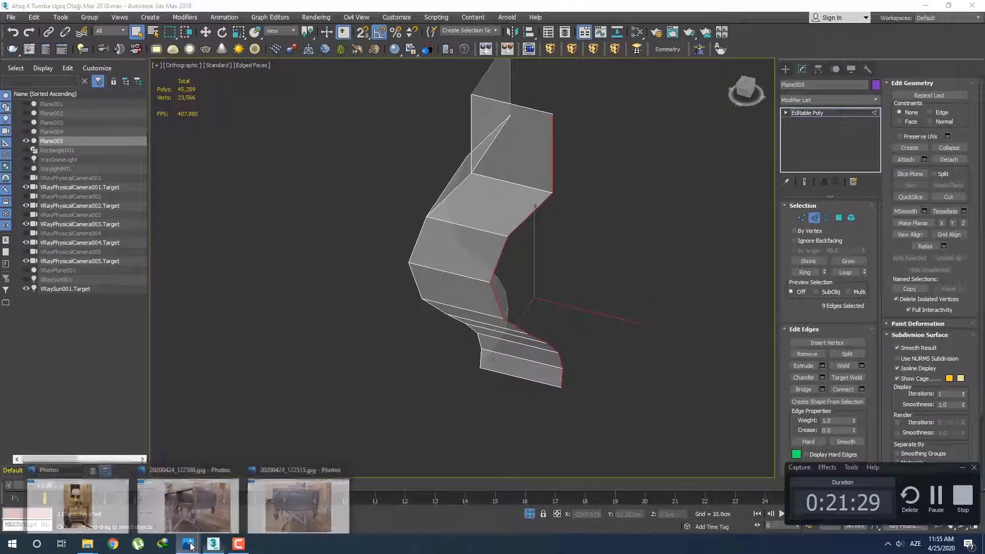
pyautogui.click(305, 500)
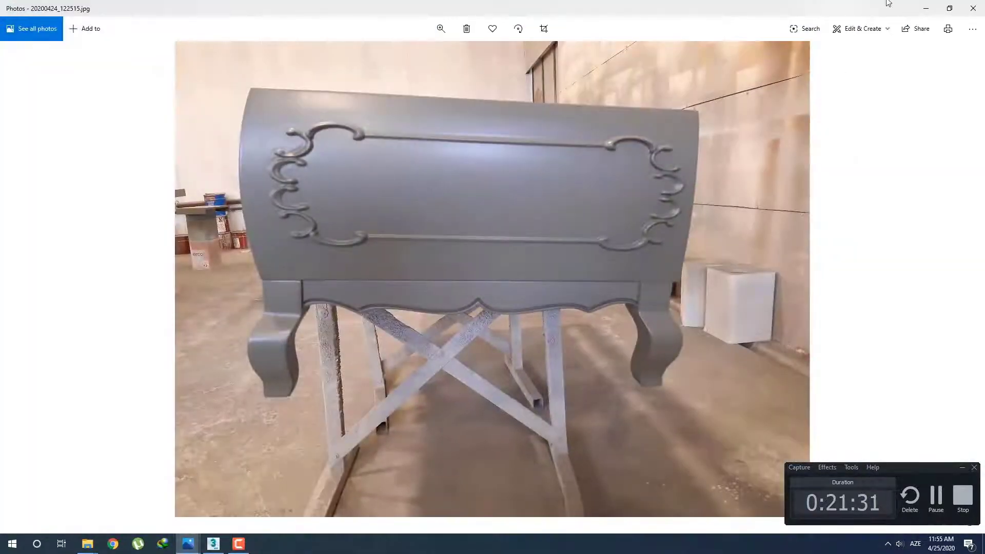
pyautogui.click(919, 14)
# Widen the leg's second side by moving its nine open edges about 2 cm outward along Y in top view.
pyautogui.keyDown('alt'); pyautogui.moveTo(707, 228); pyautogui.dragTo(573, 339, button='middle'); pyautogui.keyUp('alt')
pyautogui.scroll(2, 570, 303)
pyautogui.press('w')
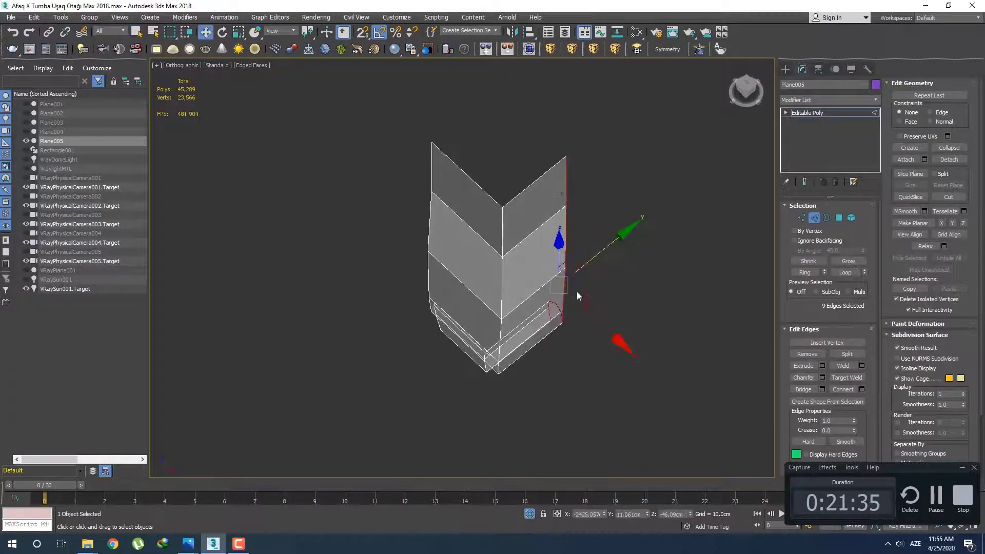
pyautogui.press('t')
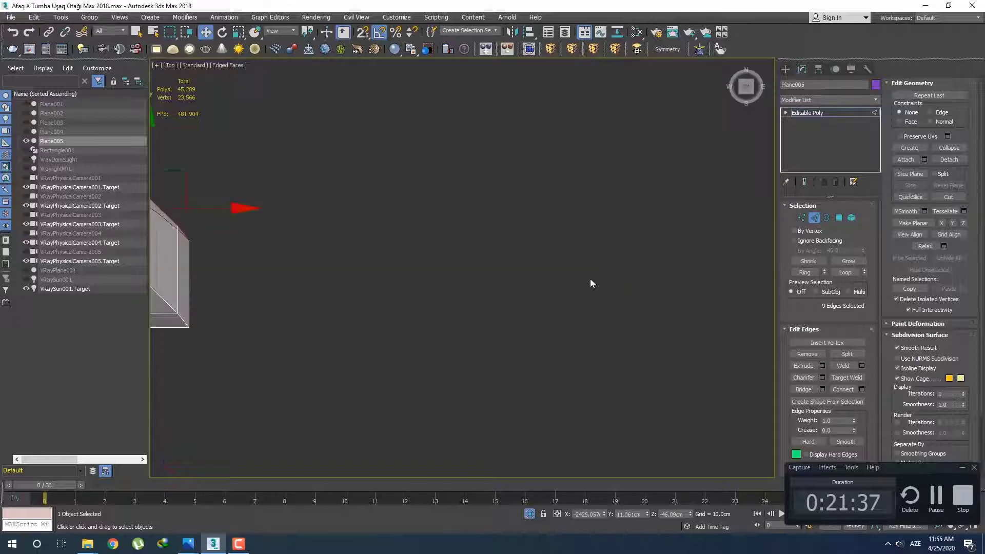
pyautogui.moveTo(426, 239); pyautogui.dragTo(640, 289, button='middle')
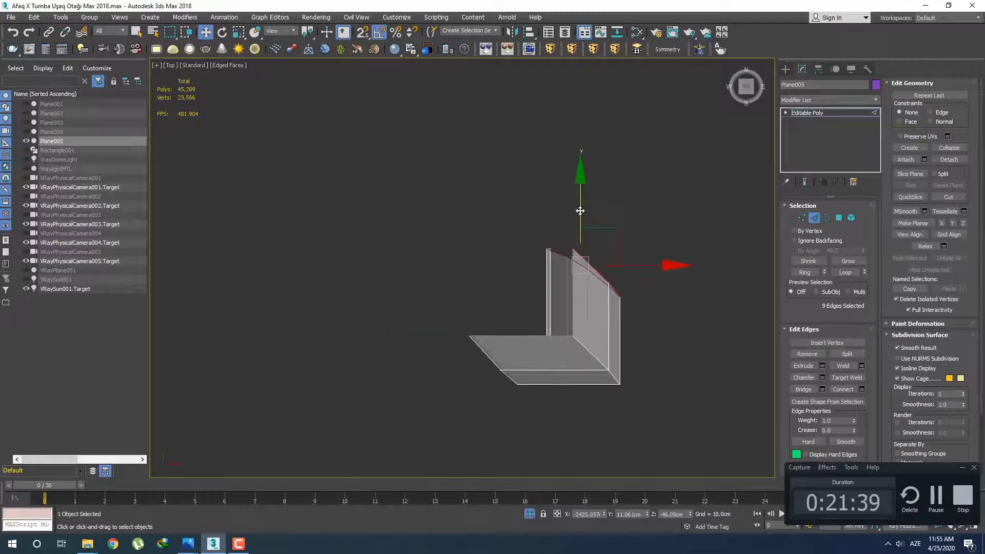
pyautogui.moveTo(580, 210); pyautogui.dragTo(585, 202)
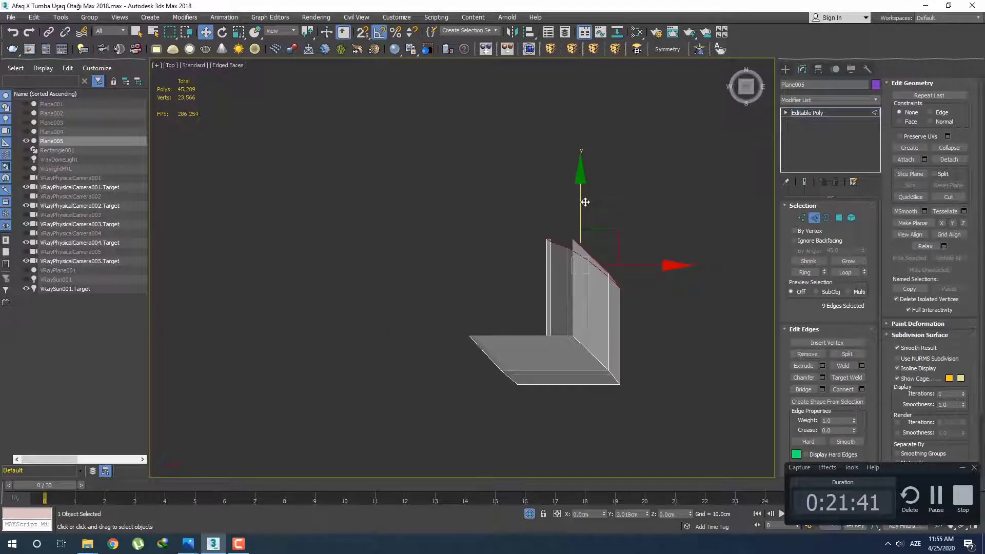
pyautogui.press('p')
pyautogui.keyDown('alt'); pyautogui.moveTo(585, 202); pyautogui.dragTo(525, 332, button='middle'); pyautogui.keyUp('alt')
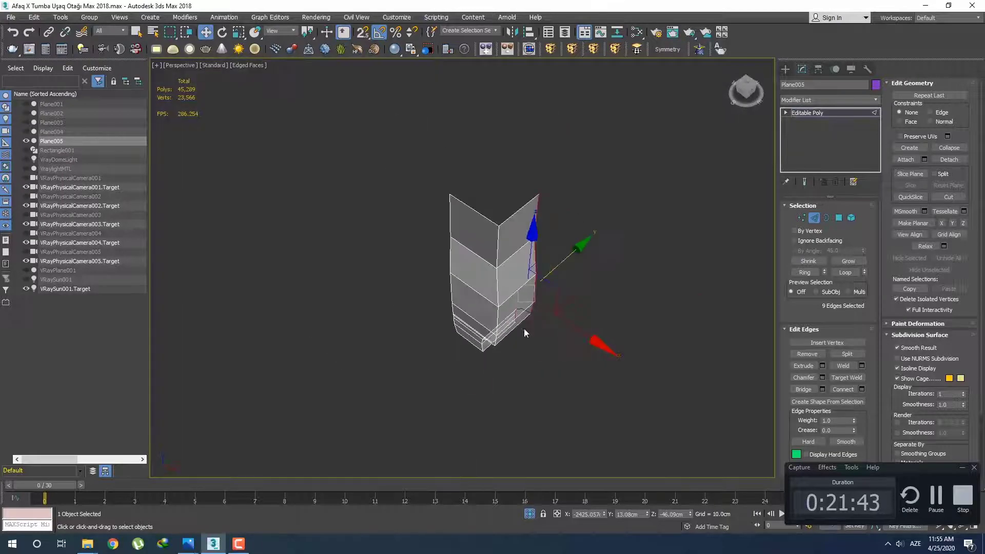
# Extrude the second side's nine open edges about 19 cm along negative X to form the leg's third side.
pyautogui.moveTo(188, 543)
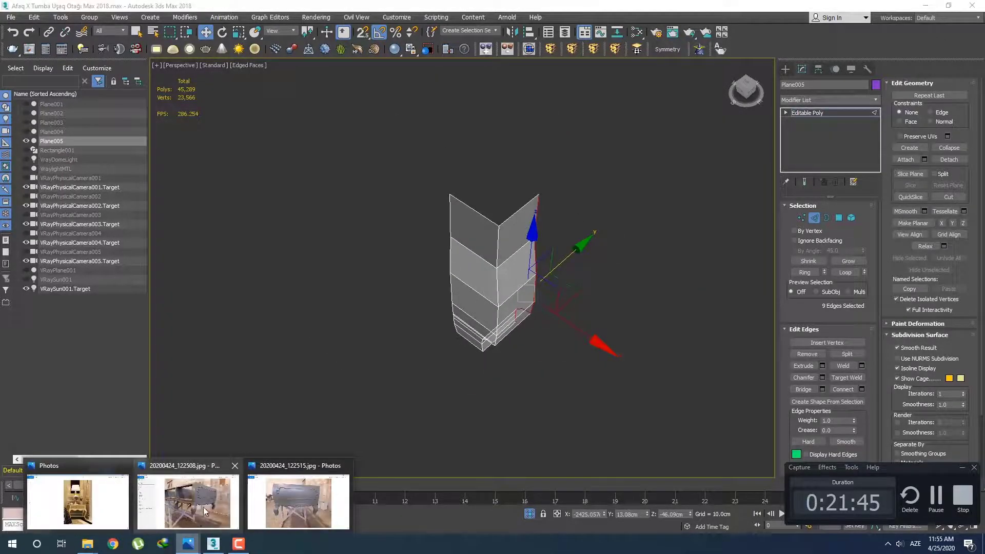
pyautogui.moveTo(203, 508)
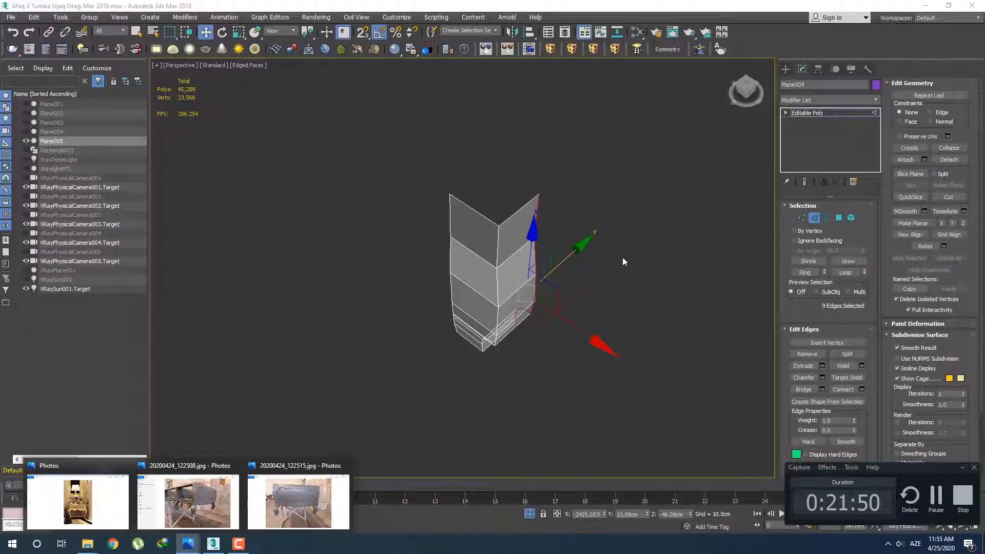
pyautogui.keyDown('alt'); pyautogui.moveTo(623, 257); pyautogui.dragTo(573, 269, button='middle'); pyautogui.keyUp('alt')
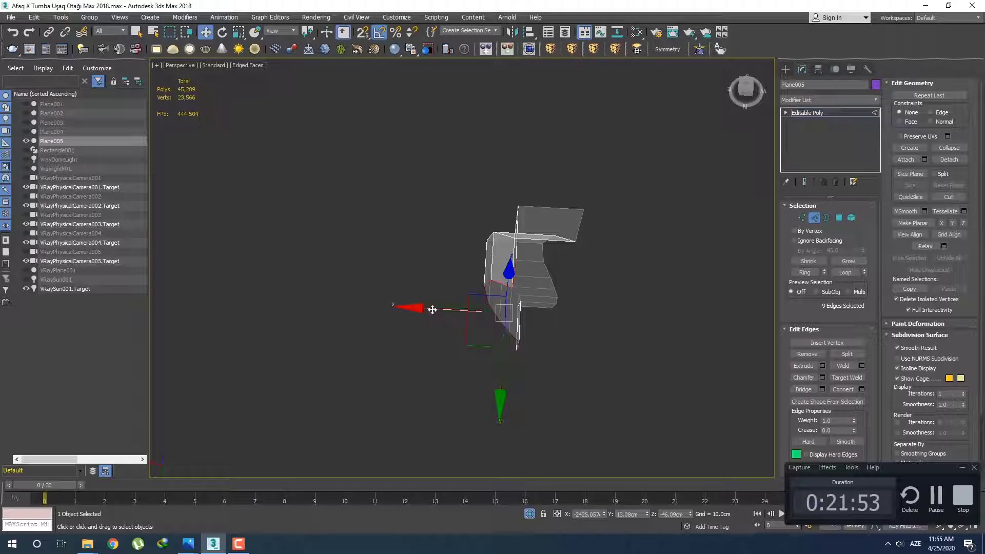
pyautogui.keyDown('alt'); pyautogui.moveTo(433, 310); pyautogui.dragTo(501, 305, button='middle'); pyautogui.keyUp('alt')
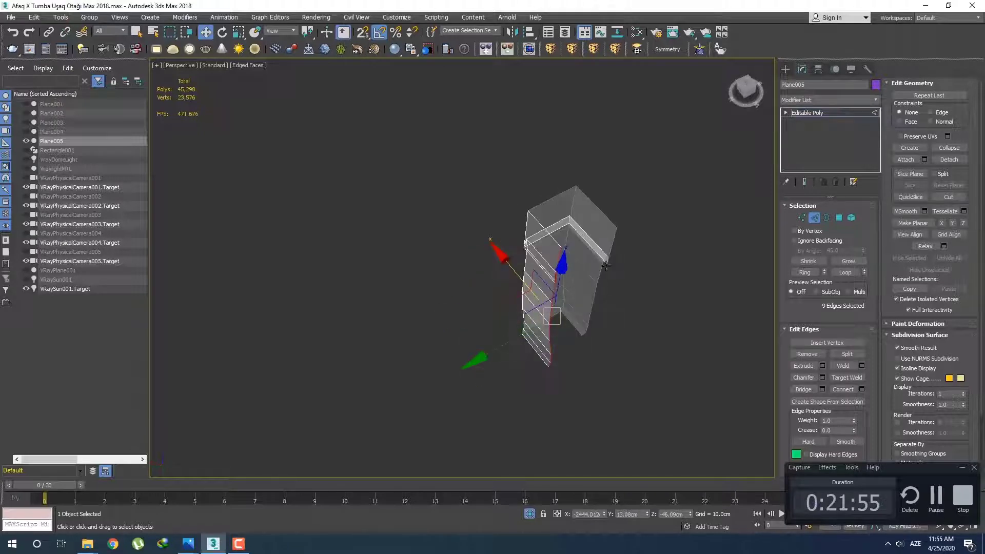
pyautogui.scroll(3, 601, 269)
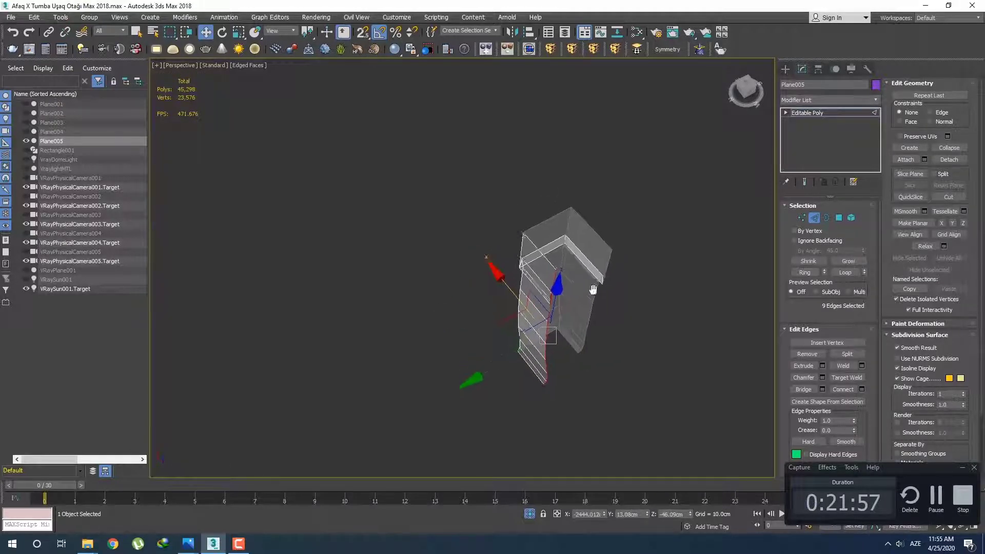
# Bridge the upper three pairs of facing open edges to start closing the leg's fourth side.
pyautogui.click(526, 274)
pyautogui.keyDown('alt'); pyautogui.moveTo(559, 287); pyautogui.dragTo(565, 330, button='middle'); pyautogui.keyUp('alt')
pyautogui.scroll(-3, 599, 272)
pyautogui.scroll(4, 556, 356)
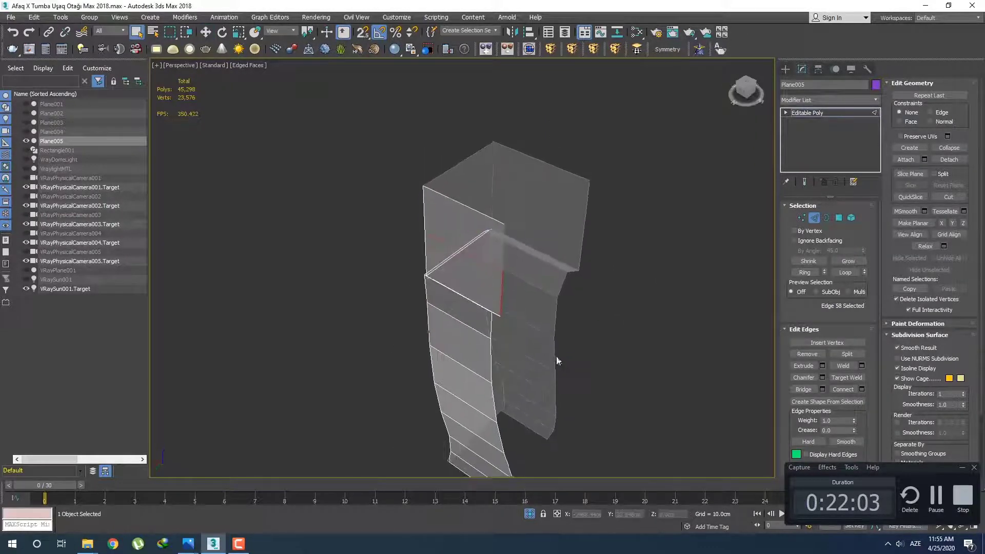
pyautogui.press('q')
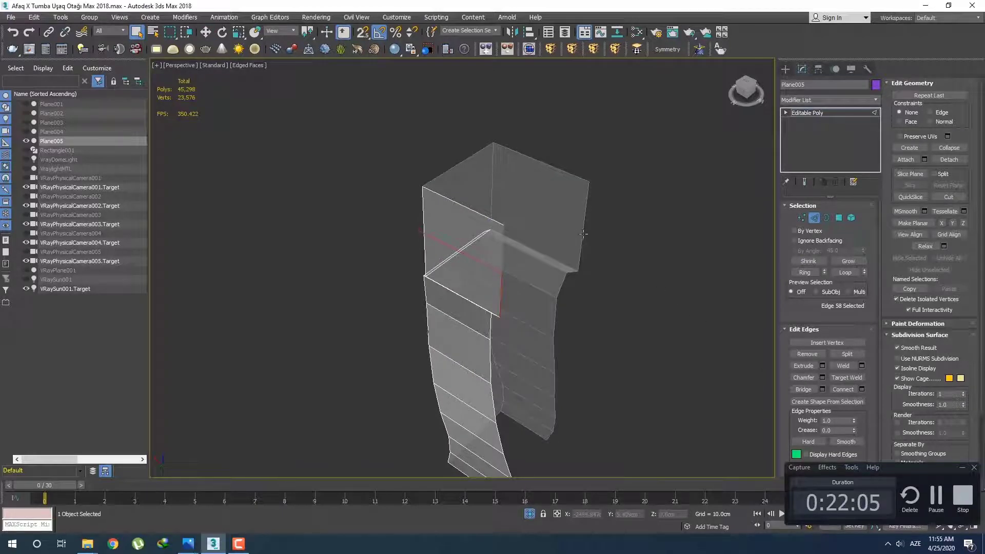
pyautogui.click(802, 390)
pyautogui.keyDown('alt'); pyautogui.moveTo(534, 363); pyautogui.dragTo(493, 281, button='middle'); pyautogui.keyUp('alt')
pyautogui.click(498, 326)
pyautogui.click(803, 390)
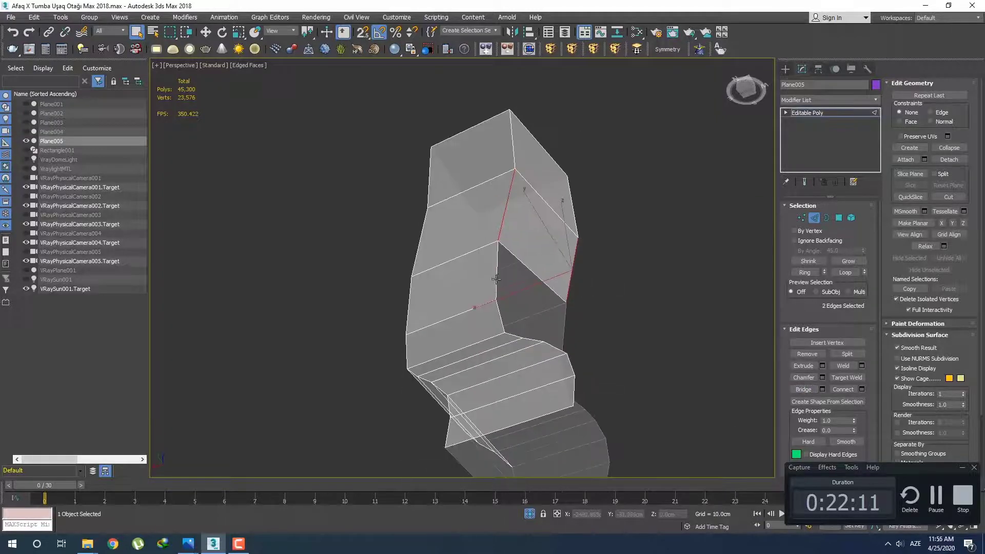
pyautogui.click(492, 282)
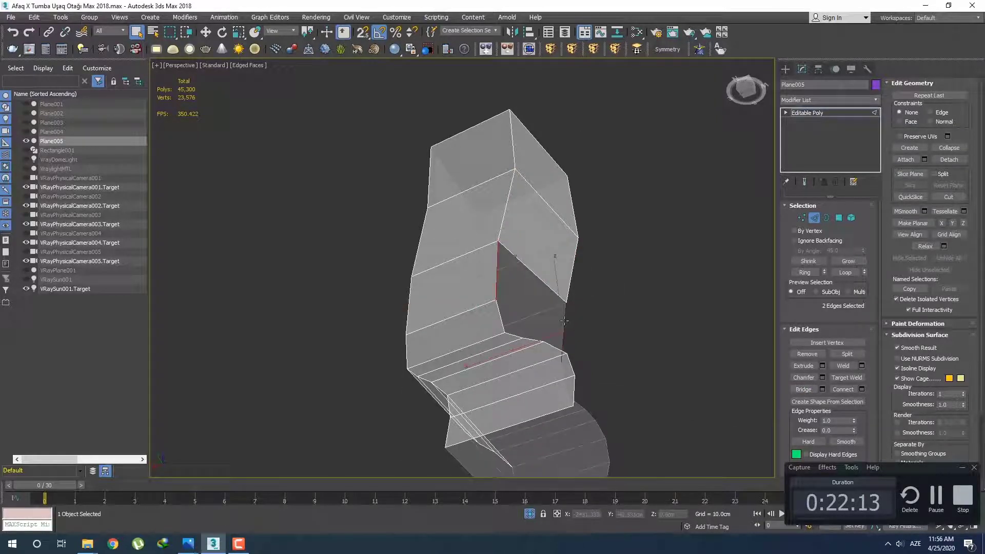
pyautogui.click(804, 389)
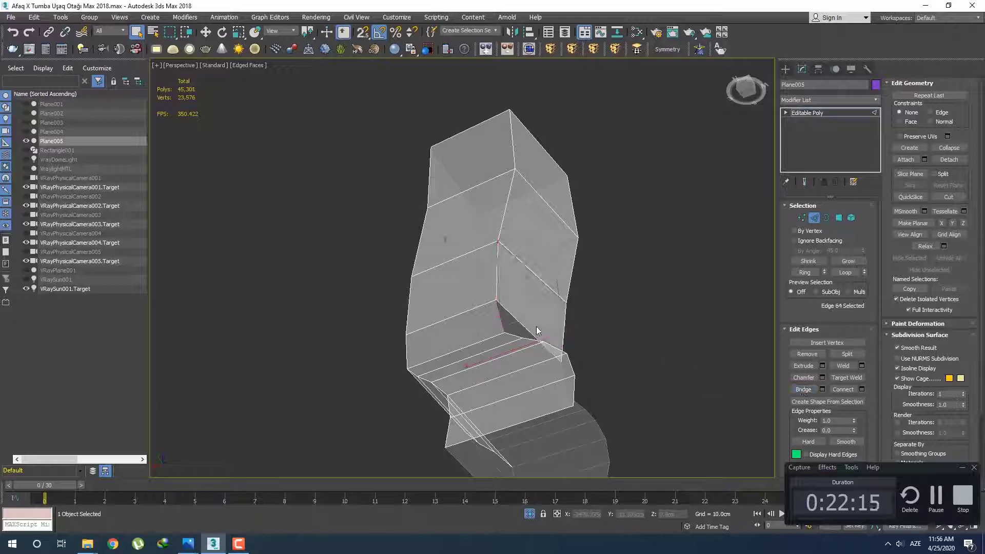
# Bridge the three middle pairs of facing open edges along the leg's bend.
pyautogui.keyDown('alt'); pyautogui.moveTo(537, 326); pyautogui.dragTo(560, 361, button='middle'); pyautogui.keyUp('alt')
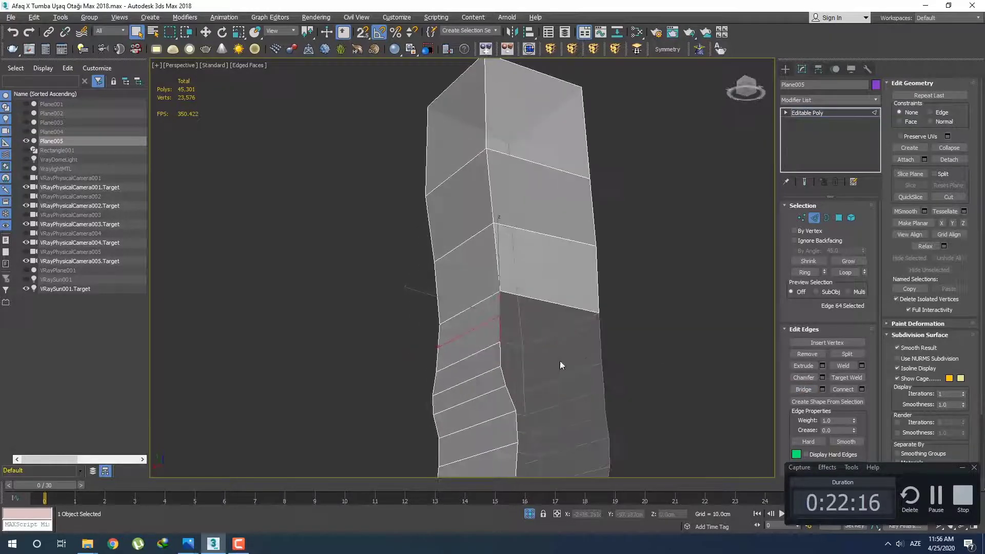
pyautogui.click(801, 390)
pyautogui.keyDown('alt'); pyautogui.moveTo(619, 383); pyautogui.dragTo(530, 355, button='middle'); pyautogui.keyUp('alt')
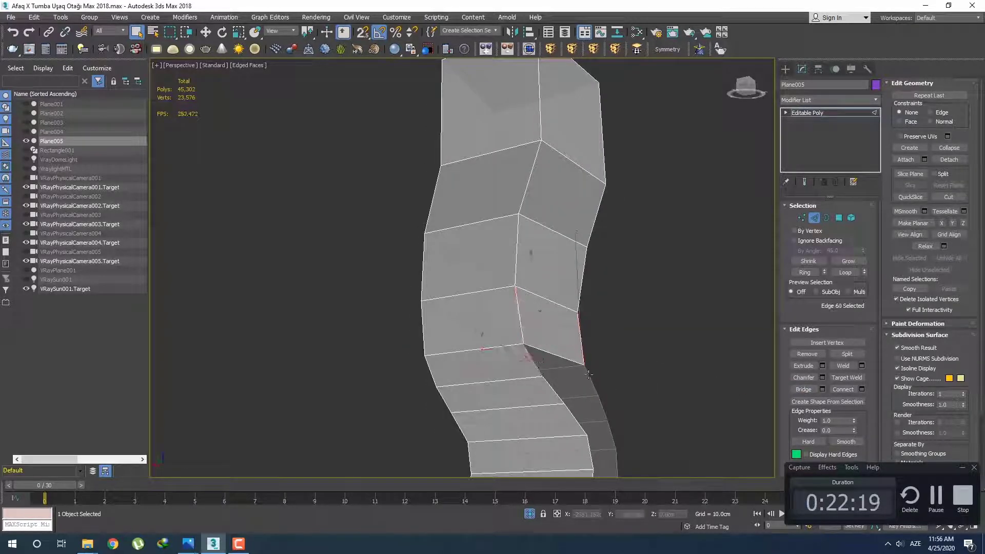
pyautogui.click(803, 390)
pyautogui.keyDown('alt'); pyautogui.moveTo(585, 354); pyautogui.dragTo(555, 294, button='middle'); pyautogui.keyUp('alt')
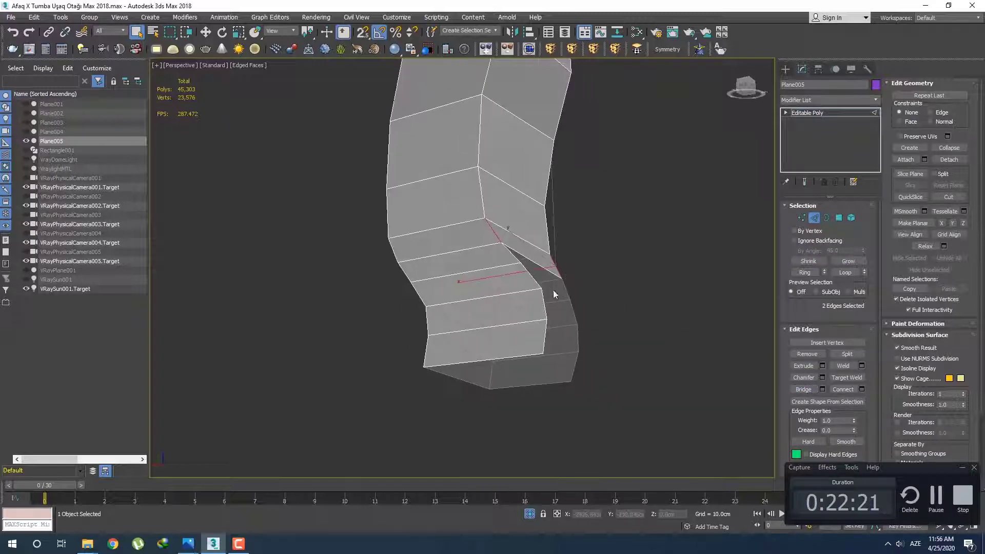
pyautogui.click(514, 260)
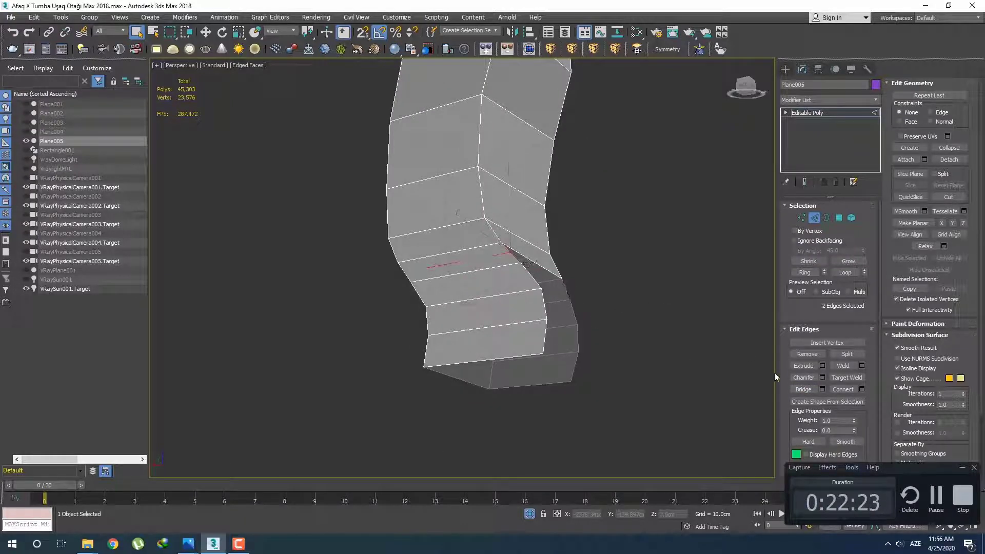
pyautogui.click(804, 390)
# Bridge the remaining edge pairs down to the foot to close the leg's fourth side.
pyautogui.click(535, 281)
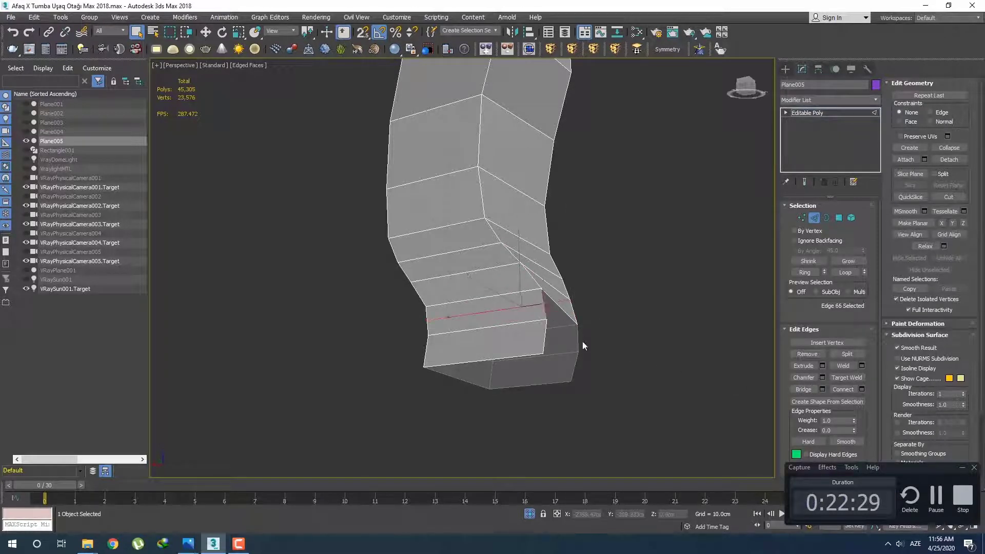
pyautogui.hotkey('ctrl', 'z')
pyautogui.click(810, 392)
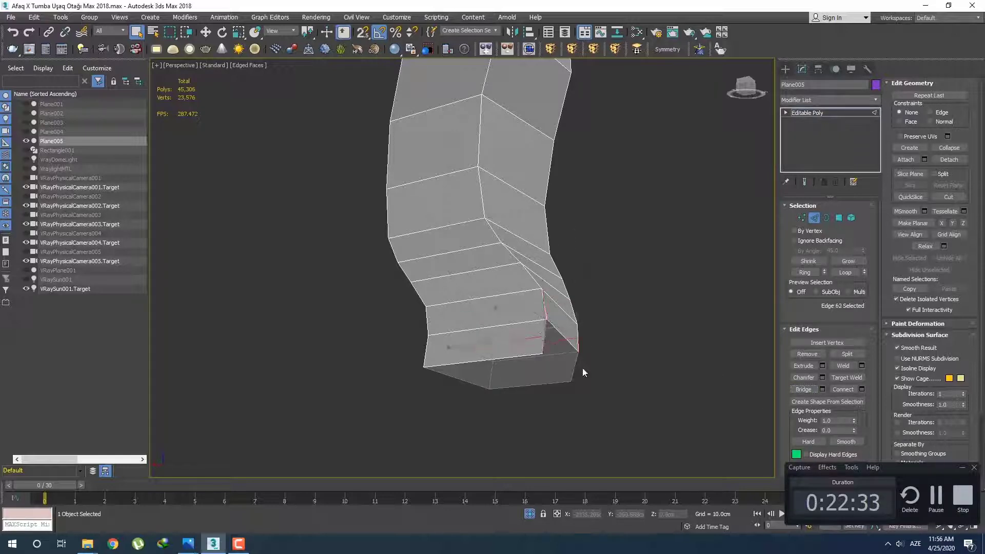
pyautogui.click(805, 392)
pyautogui.scroll(-4, 536, 334)
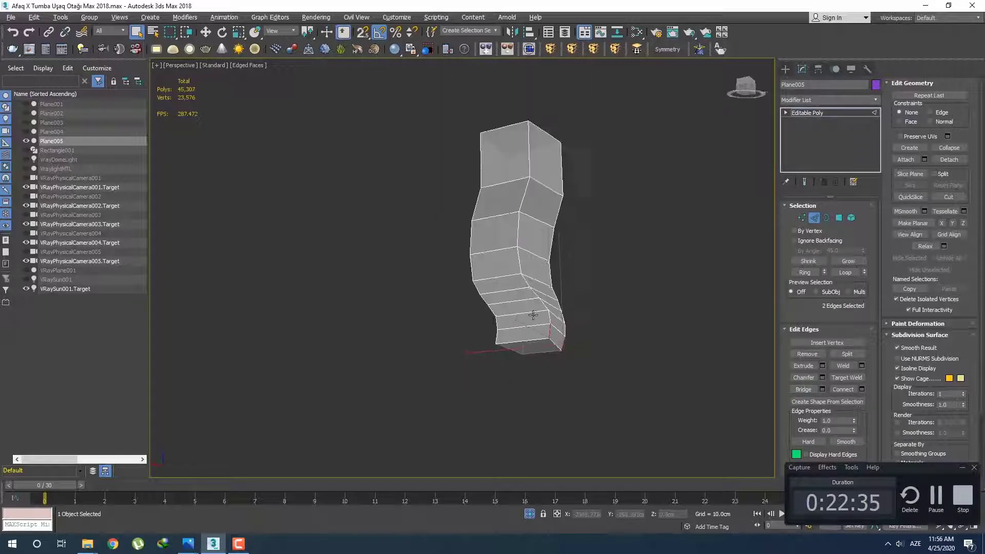
# Switch to vertex editing and examine the corner vertices of the newly bridged side from the top and in perspective.
pyautogui.keyDown('alt'); pyautogui.moveTo(532, 315); pyautogui.dragTo(551, 334, button='middle'); pyautogui.keyUp('alt')
pyautogui.press('t')
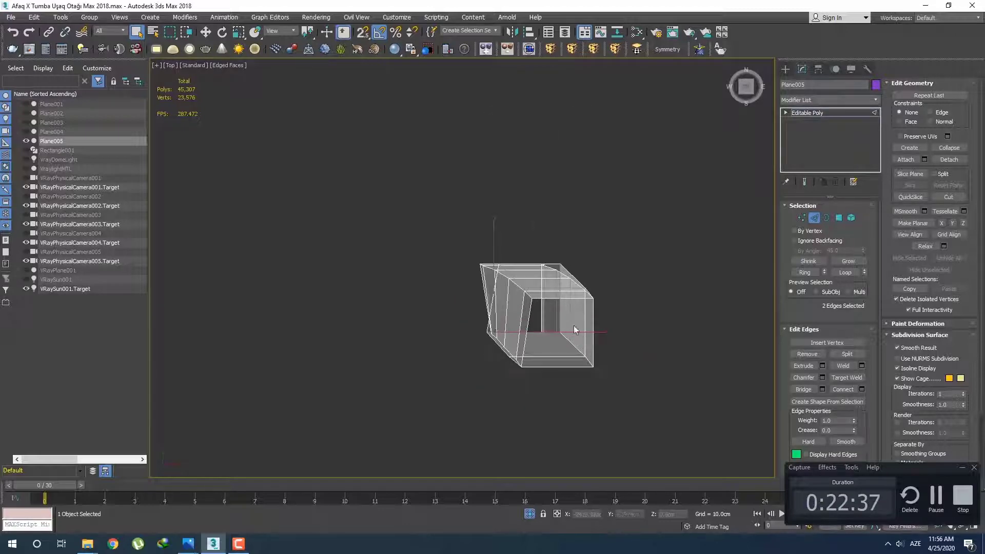
pyautogui.press('1')
pyautogui.scroll(4, 576, 325)
pyautogui.moveTo(555, 307); pyautogui.dragTo(550, 314, button='middle')
pyautogui.scroll(-3, 550, 314)
pyautogui.press('p')
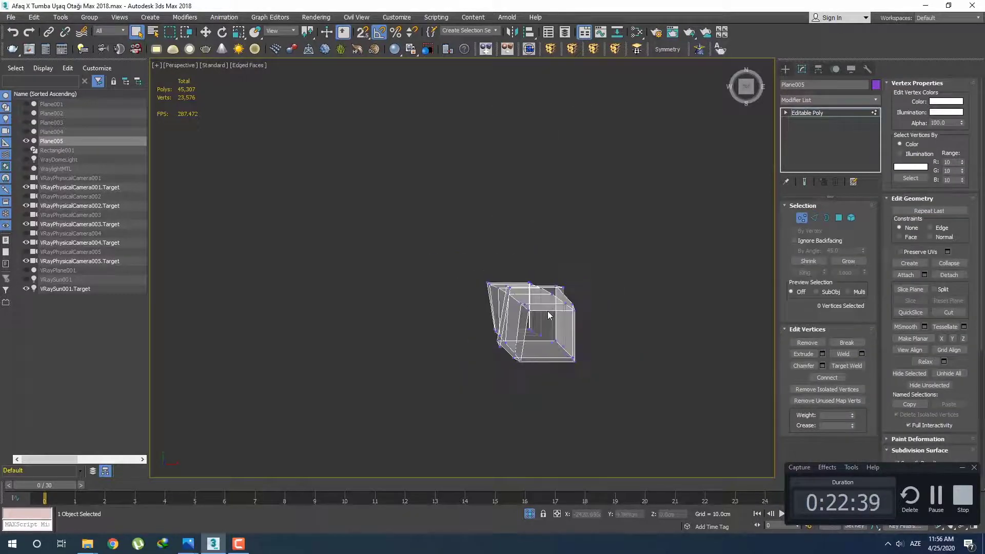
pyautogui.scroll(4, 583, 343)
pyautogui.keyDown('alt'); pyautogui.moveTo(583, 343); pyautogui.dragTo(520, 329, button='middle'); pyautogui.keyUp('alt')
pyautogui.scroll(-4, 519, 288)
pyautogui.scroll(2, 540, 308)
pyautogui.press('t')
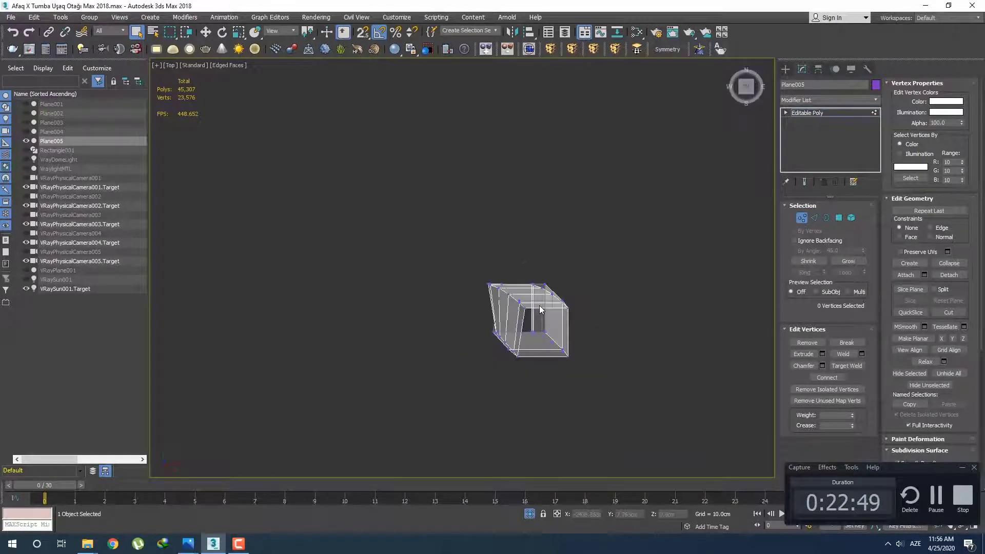
pyautogui.moveTo(544, 316); pyautogui.dragTo(526, 285, button='middle')
pyautogui.scroll(1, 525, 285)
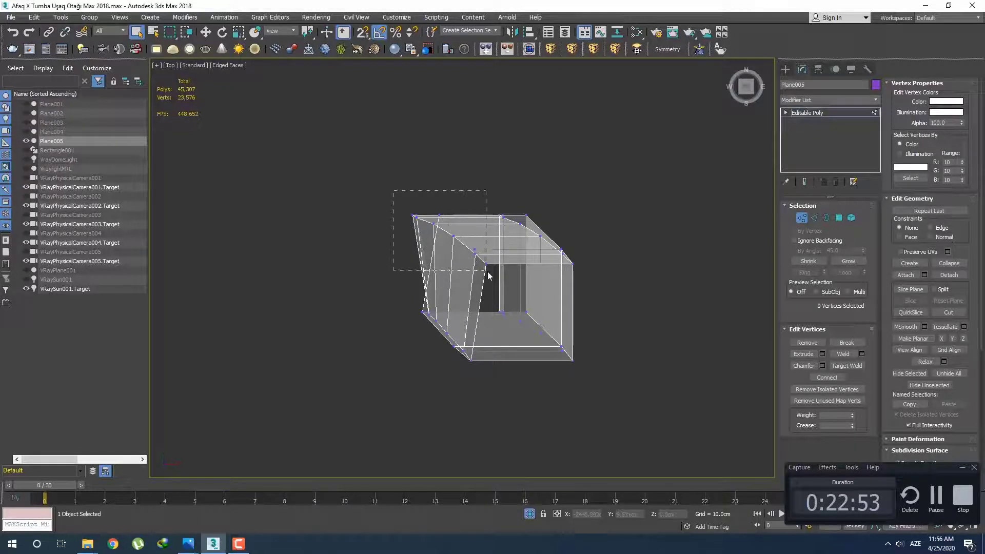
pyautogui.scroll(2, 489, 285)
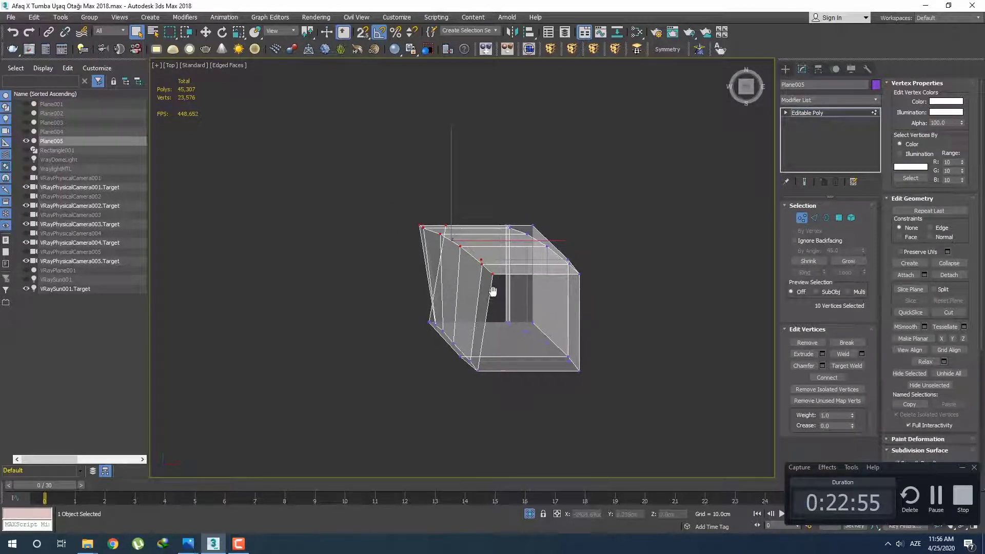
pyautogui.press('w')
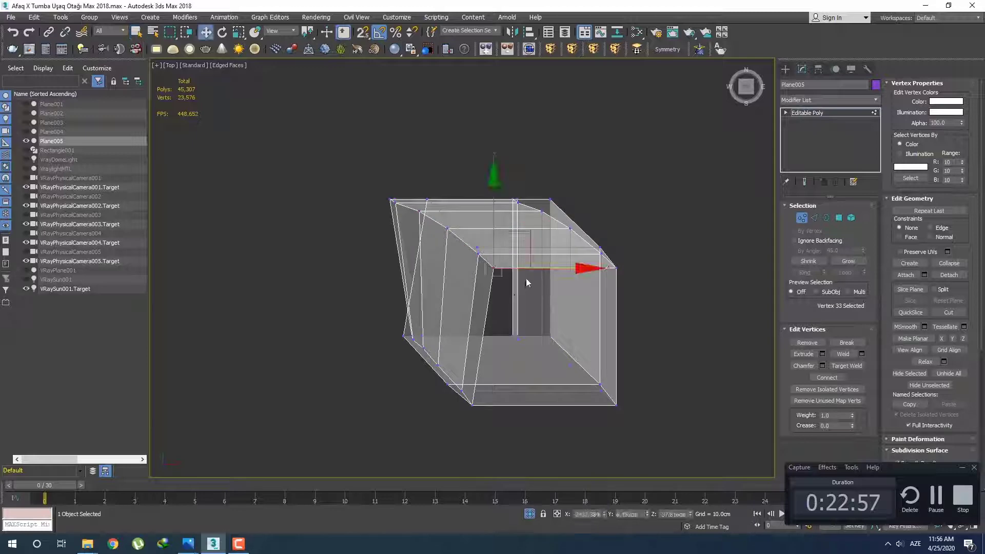
pyautogui.keyDown('ctrl'); pyautogui.click(477, 256); pyautogui.keyUp('ctrl')
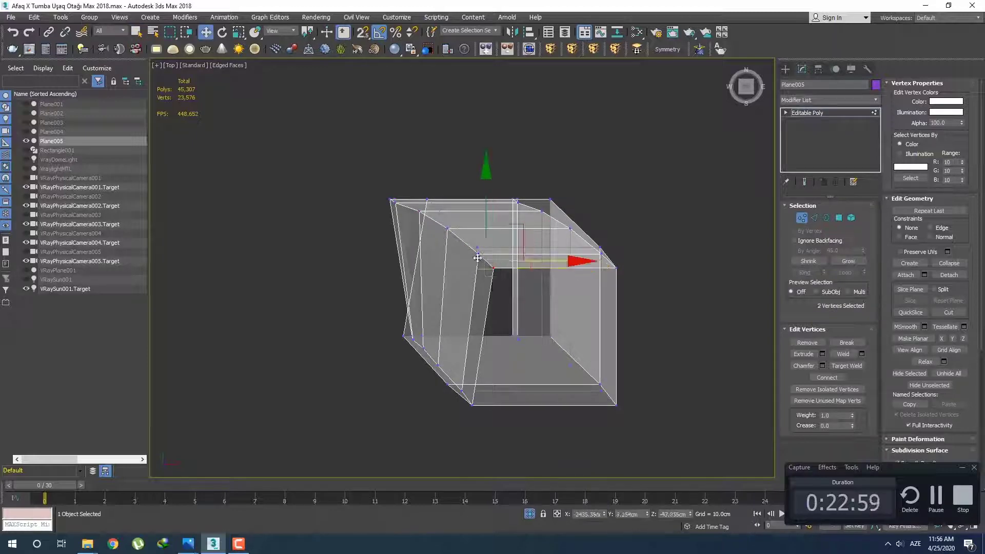
# Move the top corner vertex of the bridged side about 3.7 cm along negative X in top view.
pyautogui.keyDown('alt'); pyautogui.moveTo(518, 277); pyautogui.dragTo(470, 275, button='middle'); pyautogui.keyUp('alt')
pyautogui.click(403, 253)
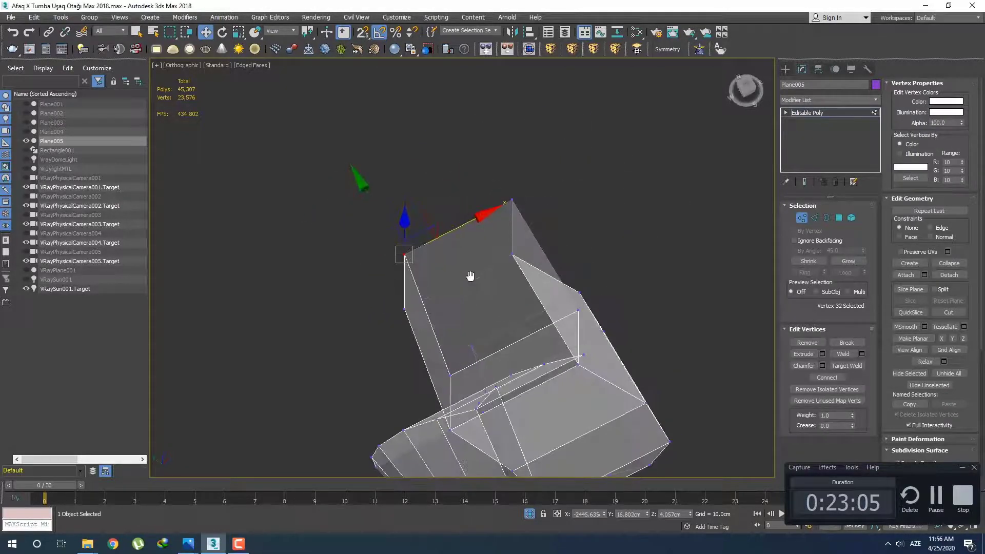
pyautogui.scroll(3, 472, 276)
pyautogui.press('t')
pyautogui.scroll(4, 507, 311)
pyautogui.moveTo(536, 291); pyautogui.dragTo(505, 272, button='middle')
pyautogui.scroll(2, 500, 233)
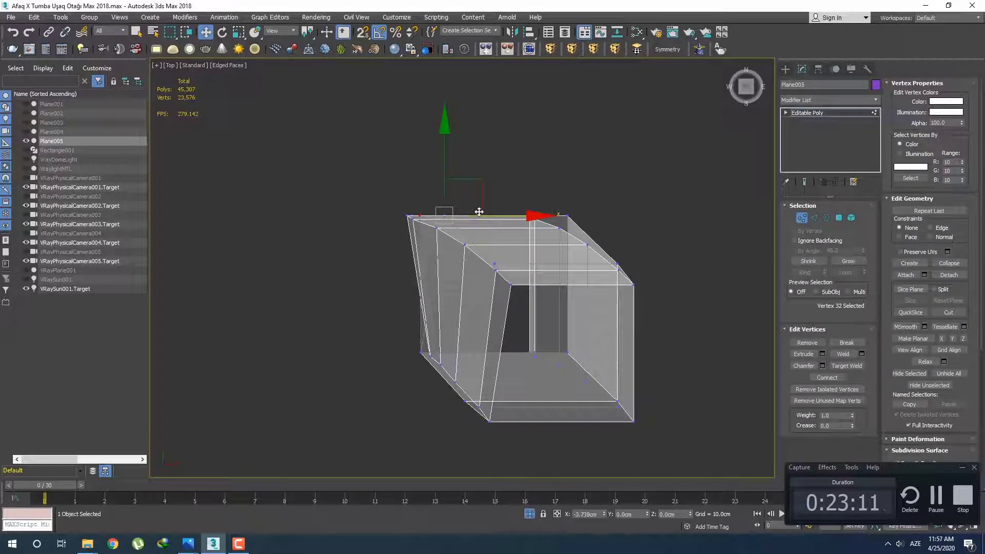
pyautogui.moveTo(479, 212); pyautogui.dragTo(479, 213)
# Move the second-row corner vertex, just below the adjusted top one, about 2.7 cm along negative X.
pyautogui.scroll(-4, 486, 258)
pyautogui.moveTo(486, 258); pyautogui.dragTo(492, 279, button='middle')
pyautogui.press('p')
pyautogui.press('z')
pyautogui.keyDown('alt'); pyautogui.moveTo(480, 380); pyautogui.dragTo(551, 235, button='middle'); pyautogui.keyUp('alt')
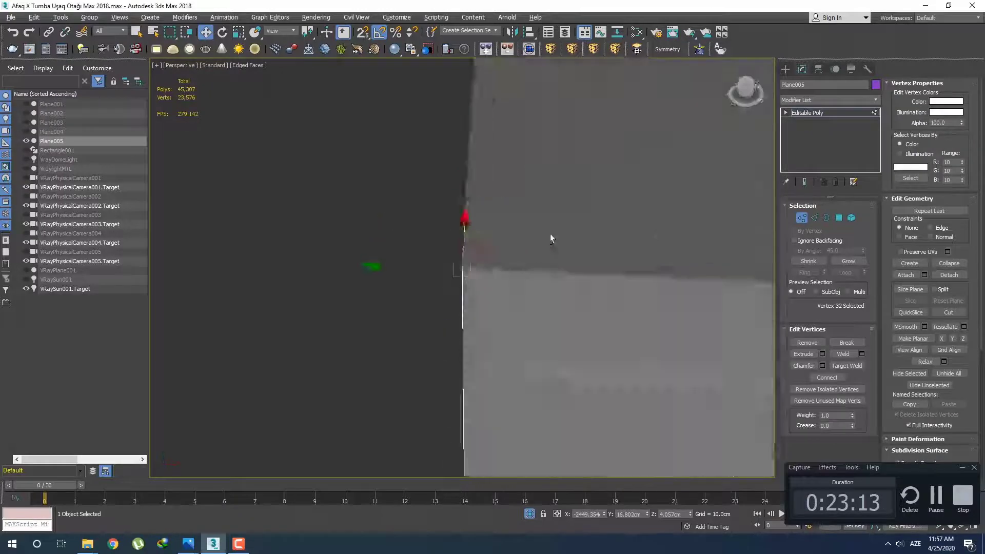
pyautogui.scroll(-7, 551, 236)
pyautogui.keyDown('alt'); pyautogui.moveTo(543, 271); pyautogui.dragTo(539, 297, button='middle'); pyautogui.keyUp('alt')
pyautogui.scroll(5, 539, 298)
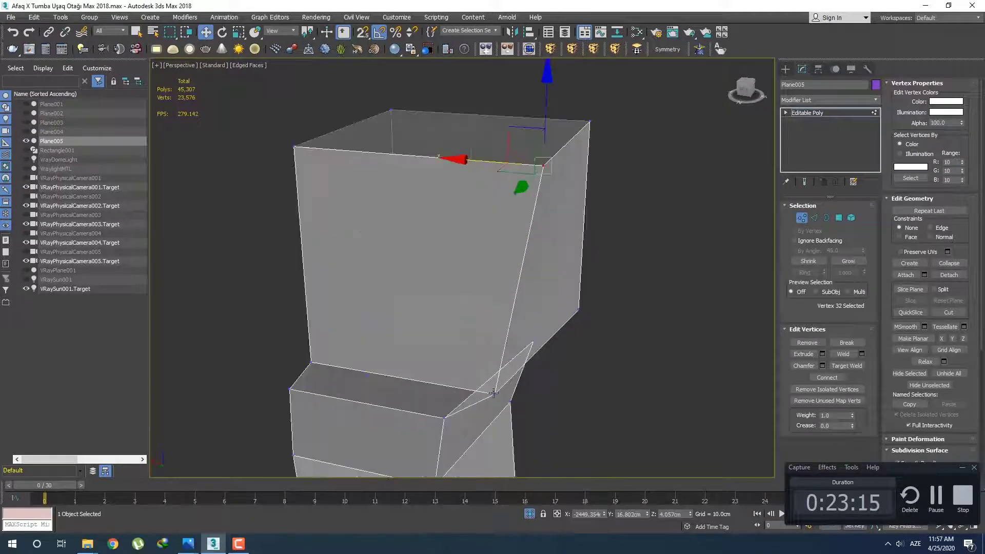
pyautogui.click(494, 394)
pyautogui.keyDown('alt'); pyautogui.moveTo(495, 392); pyautogui.dragTo(523, 272, button='middle'); pyautogui.keyUp('alt')
pyautogui.moveTo(460, 382); pyautogui.dragTo(441, 248, button='middle')
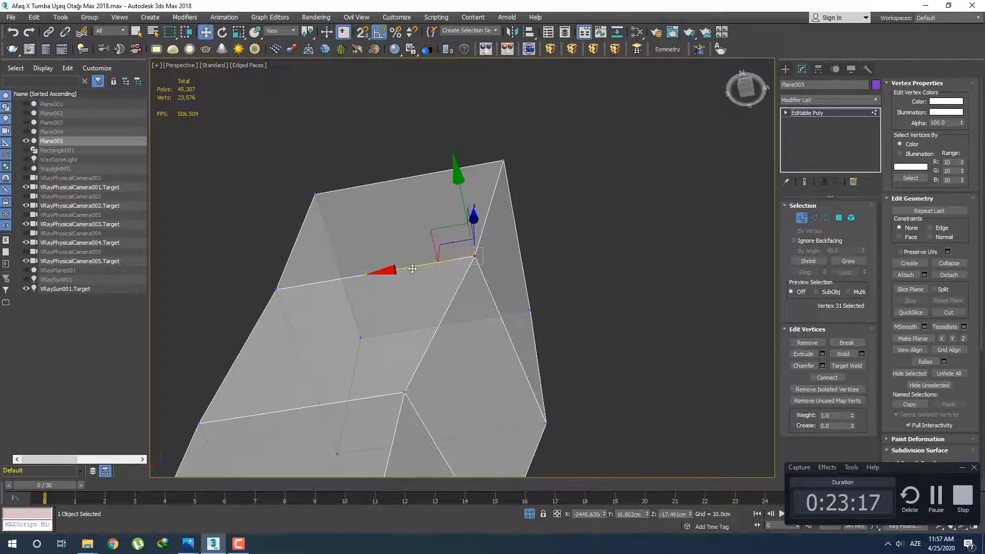
pyautogui.moveTo(413, 268); pyautogui.dragTo(451, 273)
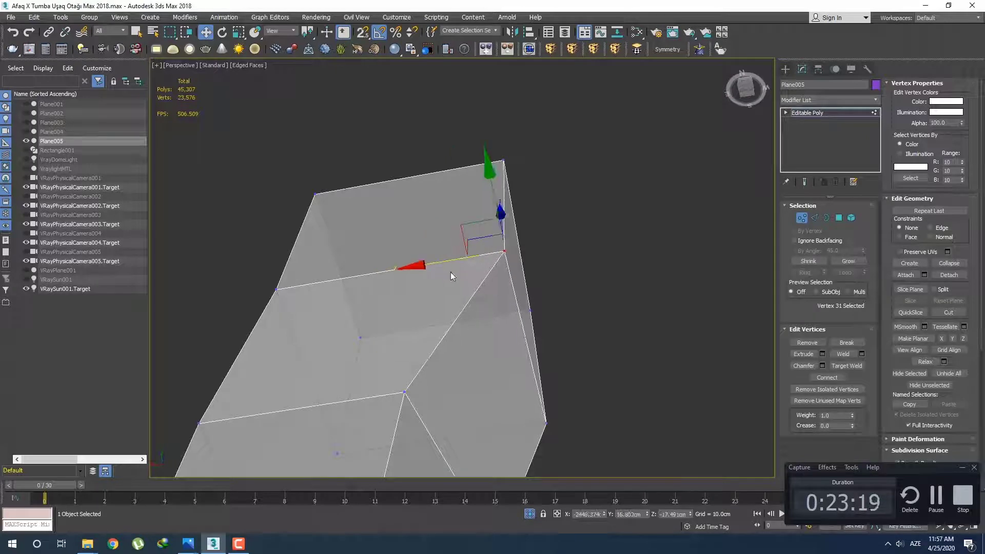
# Shift the second-row corner vertex about 1 cm further along negative X in top view, aligning it with the top corner.
pyautogui.press('t')
pyautogui.scroll(5, 458, 260)
pyautogui.moveTo(458, 259); pyautogui.dragTo(488, 163, button='middle')
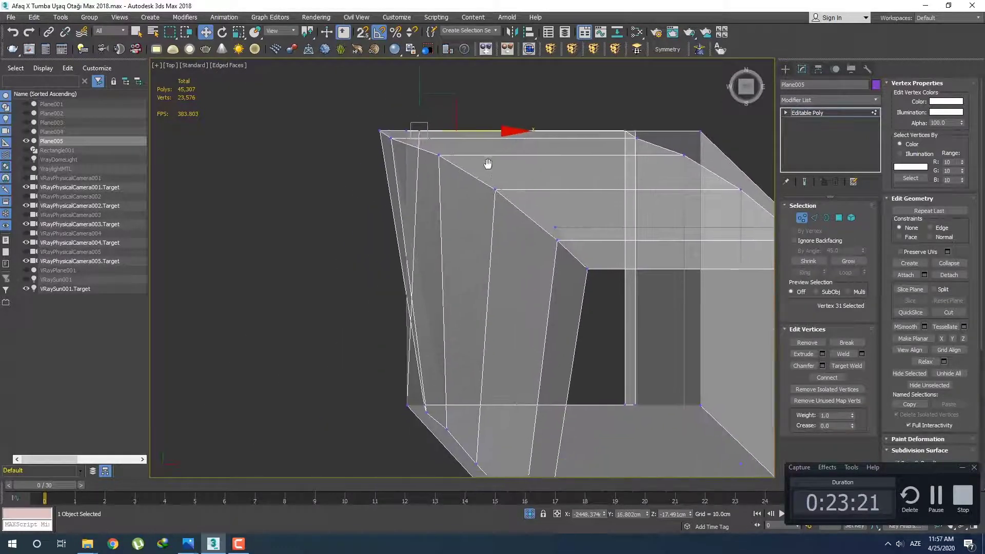
pyautogui.moveTo(472, 132); pyautogui.dragTo(464, 133)
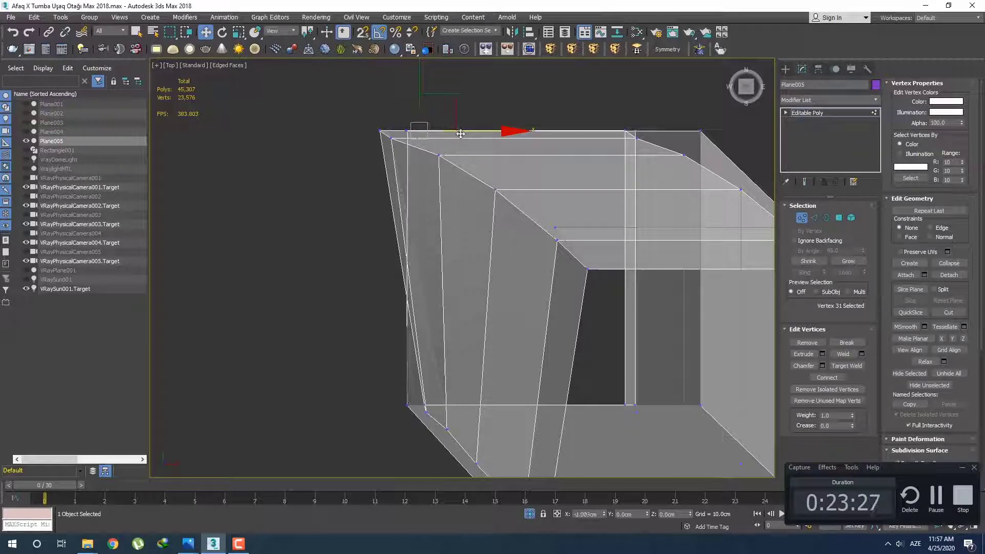
pyautogui.moveTo(459, 135); pyautogui.dragTo(447, 135)
# Fine-align the third-row corner vertex along Y with the leg's profile outline in left view.
pyautogui.moveTo(472, 172); pyautogui.dragTo(496, 181, button='middle')
pyautogui.scroll(-3, 473, 190)
pyautogui.press('p')
pyautogui.scroll(-5, 473, 200)
pyautogui.scroll(4, 465, 202)
pyautogui.scroll(4, 478, 203)
pyautogui.keyDown('alt'); pyautogui.moveTo(471, 235); pyautogui.dragTo(483, 237, button='middle'); pyautogui.keyUp('alt')
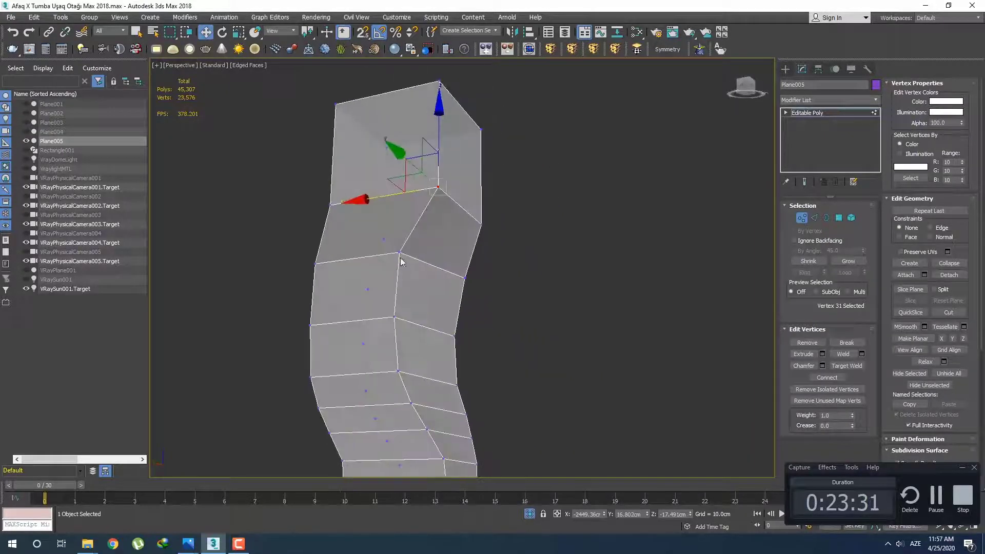
pyautogui.click(398, 252)
pyautogui.keyDown('alt'); pyautogui.moveTo(403, 251); pyautogui.dragTo(416, 276, button='middle'); pyautogui.keyUp('alt')
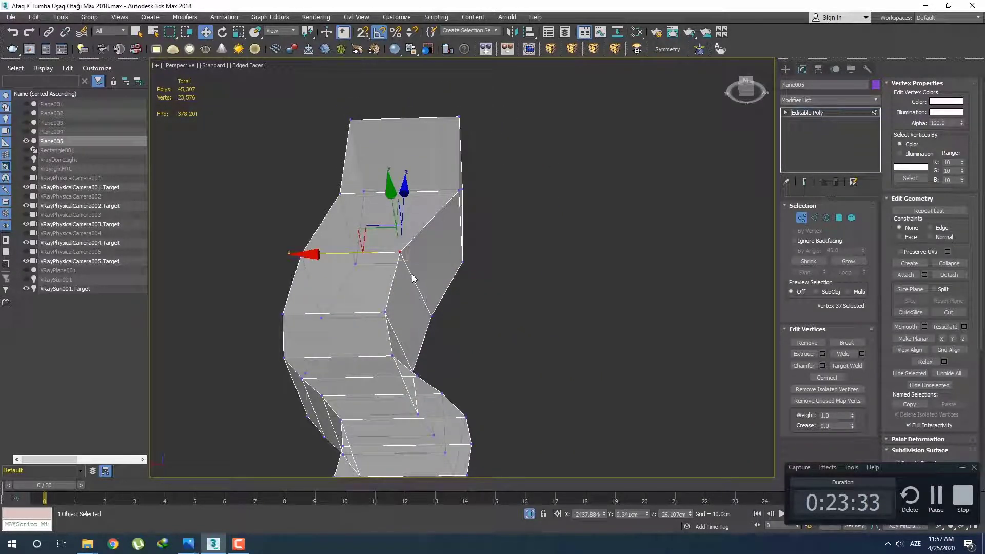
pyautogui.press('l')
pyautogui.scroll(5, 435, 257)
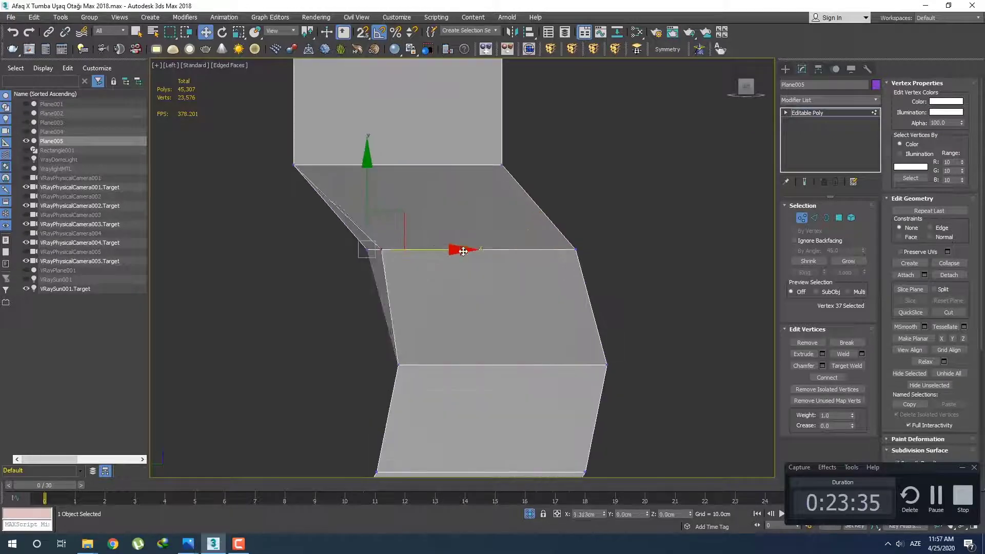
pyautogui.moveTo(464, 251); pyautogui.dragTo(435, 252)
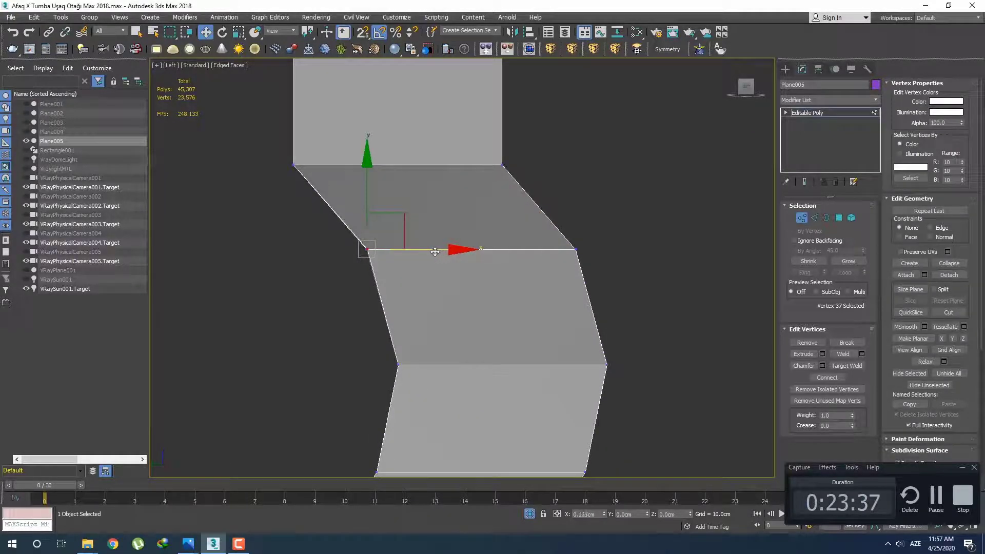
pyautogui.keyDown('alt'); pyautogui.moveTo(436, 287); pyautogui.dragTo(493, 309, button='middle'); pyautogui.keyUp('alt')
# Move the third-row corner vertex about 4.6 cm along negative X onto the profile outline in front view.
pyautogui.press('f')
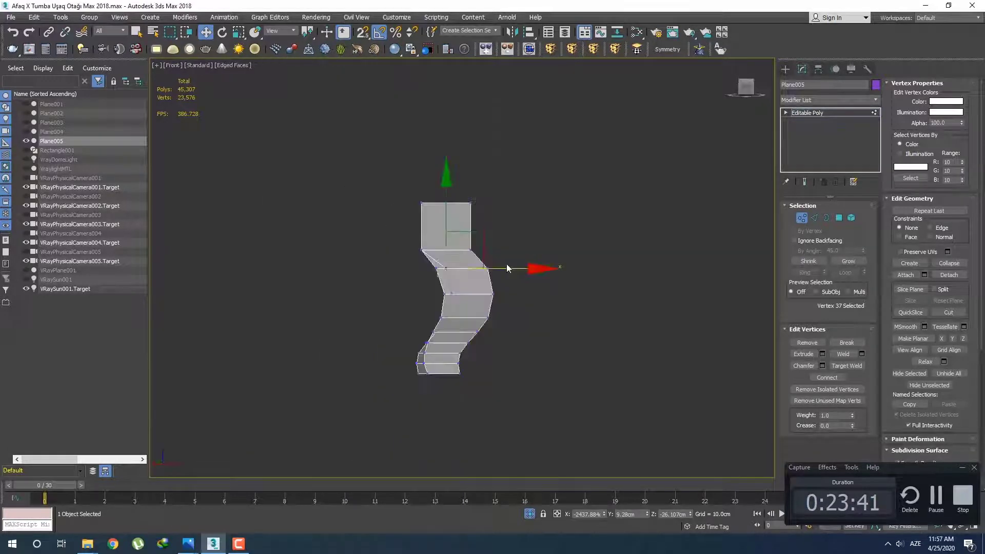
pyautogui.scroll(3, 465, 278)
pyautogui.scroll(2, 465, 265)
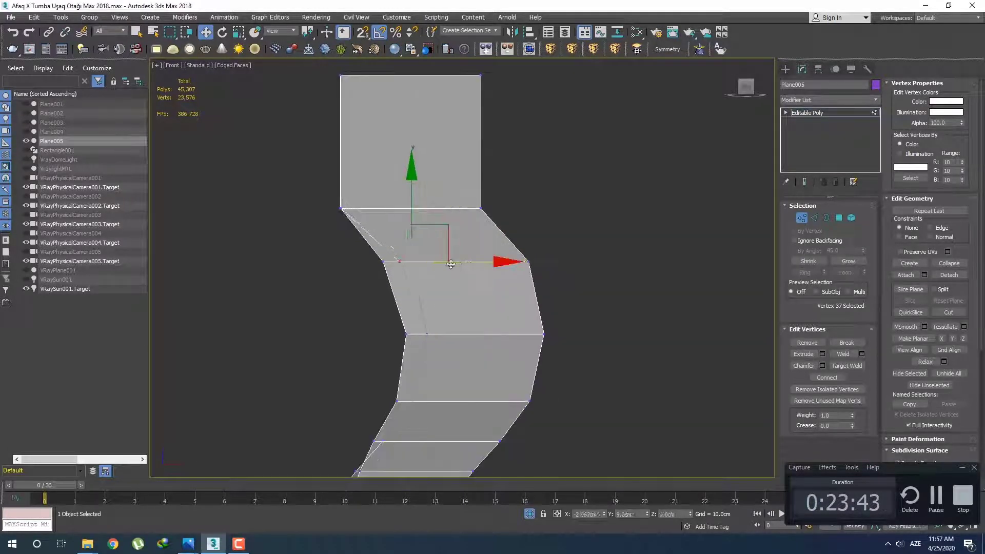
# Move the fourth- and fifth-row corner vertices along negative X onto the profile outline in front view, the fifth by about 2.3 cm.
pyautogui.moveTo(434, 322); pyautogui.dragTo(502, 233, button='middle')
pyautogui.scroll(2, 502, 233)
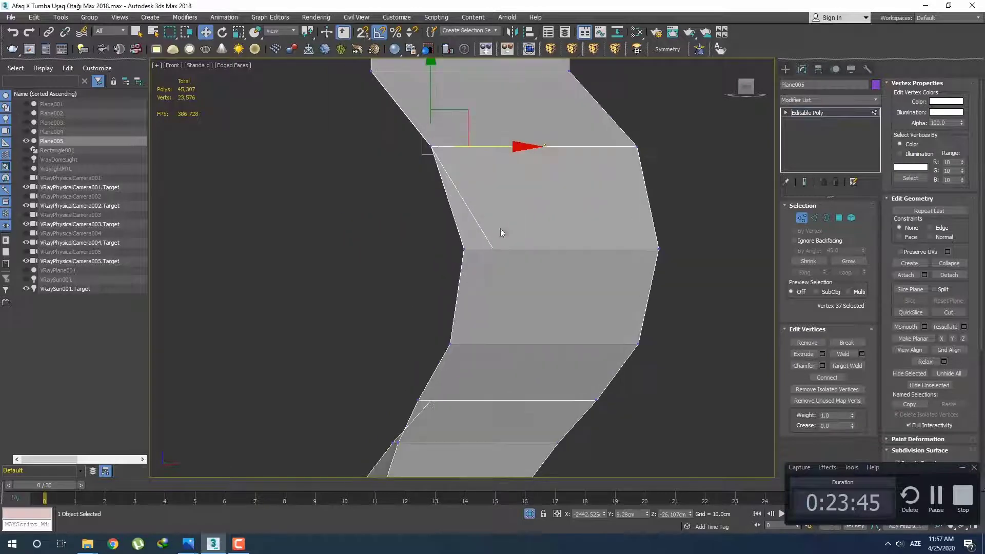
pyautogui.click(493, 249)
pyautogui.moveTo(539, 249); pyautogui.dragTo(511, 253)
pyautogui.moveTo(499, 359); pyautogui.dragTo(519, 271, button='middle')
pyautogui.click(492, 255)
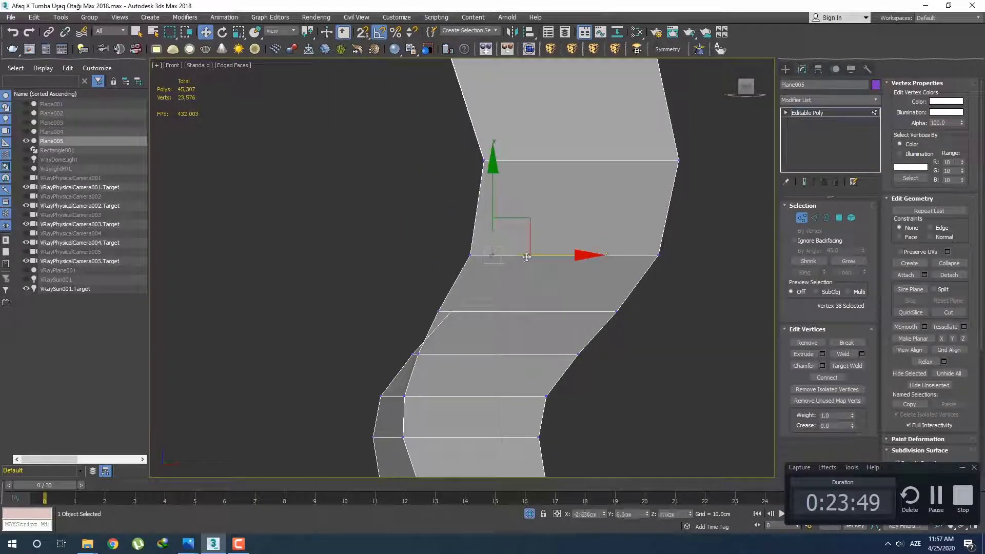
pyautogui.moveTo(510, 257); pyautogui.dragTo(510, 257)
# Align the sixth- and seventh-row corner vertices with the profile outline along negative X, moving the sixth about 1.5 cm.
pyautogui.moveTo(475, 296); pyautogui.dragTo(547, 244, button='middle')
pyautogui.scroll(2, 547, 244)
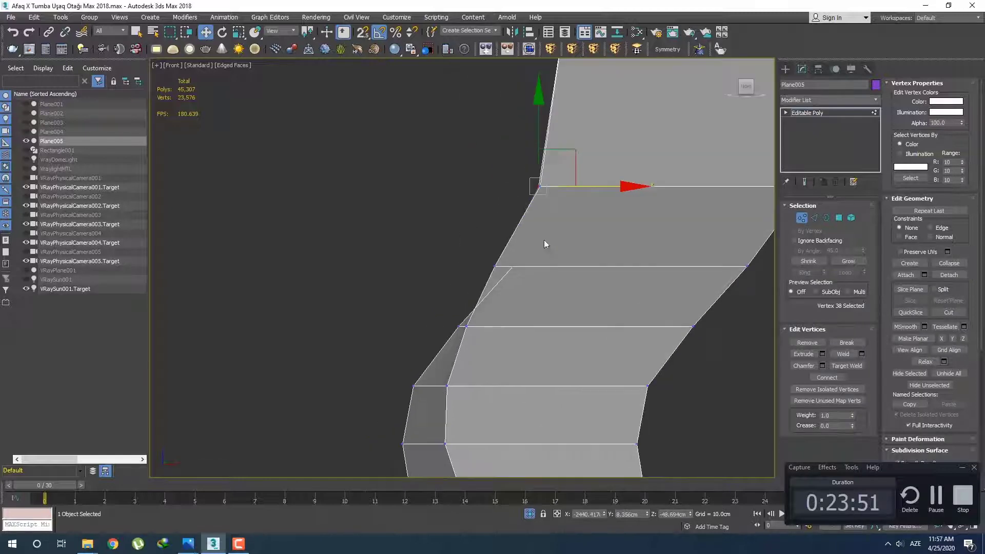
pyautogui.click(506, 257)
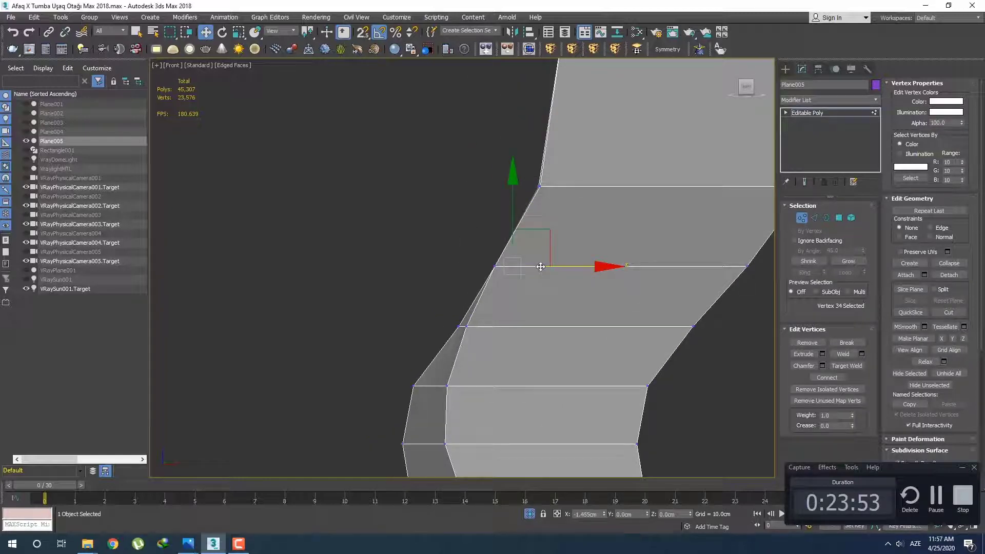
pyautogui.scroll(4, 556, 187)
pyautogui.moveTo(541, 182); pyautogui.dragTo(532, 184)
pyautogui.scroll(-4, 543, 217)
pyautogui.moveTo(461, 418); pyautogui.dragTo(527, 271, button='middle')
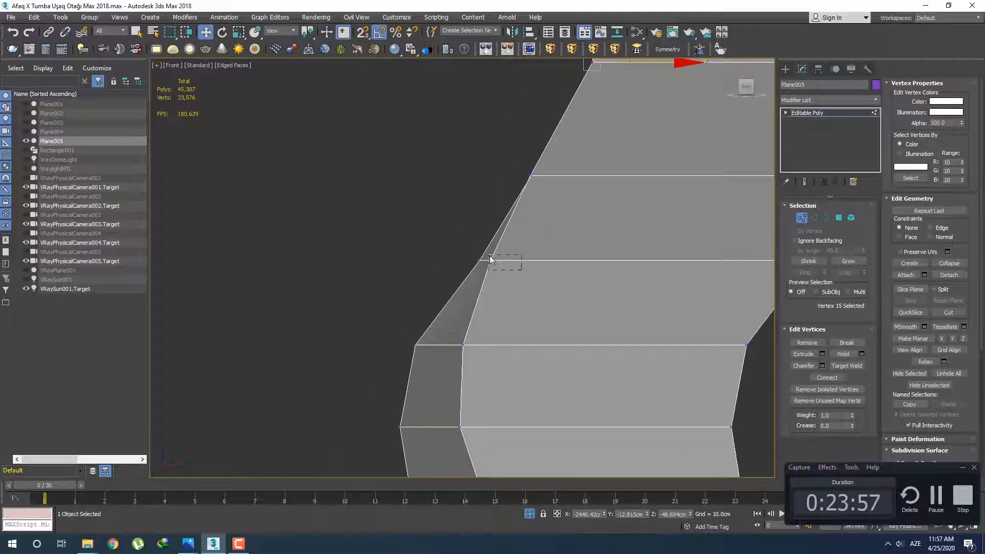
pyautogui.moveTo(490, 257); pyautogui.dragTo(528, 259)
# Move the corner vertices of the three lowest rows along negative X onto the leg's profile outline, the uppermost by about 2.3 cm.
pyautogui.moveTo(489, 363); pyautogui.dragTo(547, 281, button='middle')
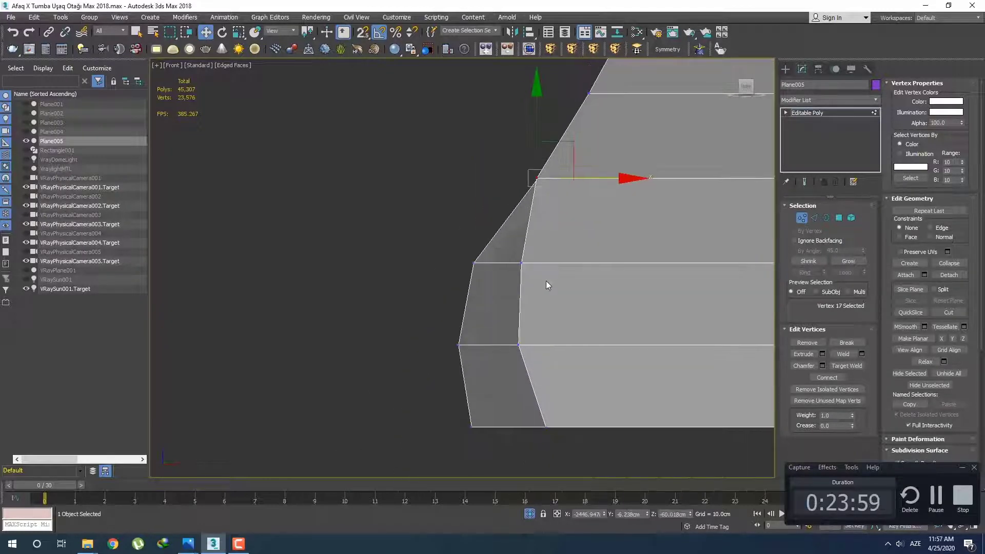
pyautogui.click(521, 263)
pyautogui.moveTo(562, 262); pyautogui.dragTo(515, 262)
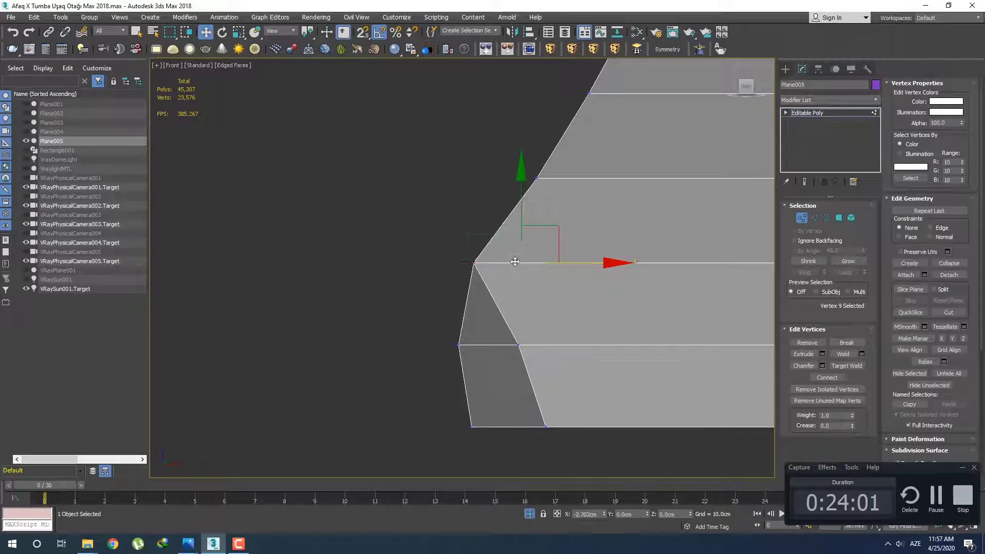
pyautogui.scroll(2, 530, 305)
pyautogui.moveTo(530, 305); pyautogui.dragTo(527, 226, button='middle')
pyautogui.click(511, 283)
pyautogui.moveTo(549, 283); pyautogui.dragTo(464, 282)
pyautogui.moveTo(567, 434); pyautogui.dragTo(557, 338, button='middle')
pyautogui.moveTo(557, 340); pyautogui.dragTo(476, 305)
pyautogui.scroll(-10, 473, 321)
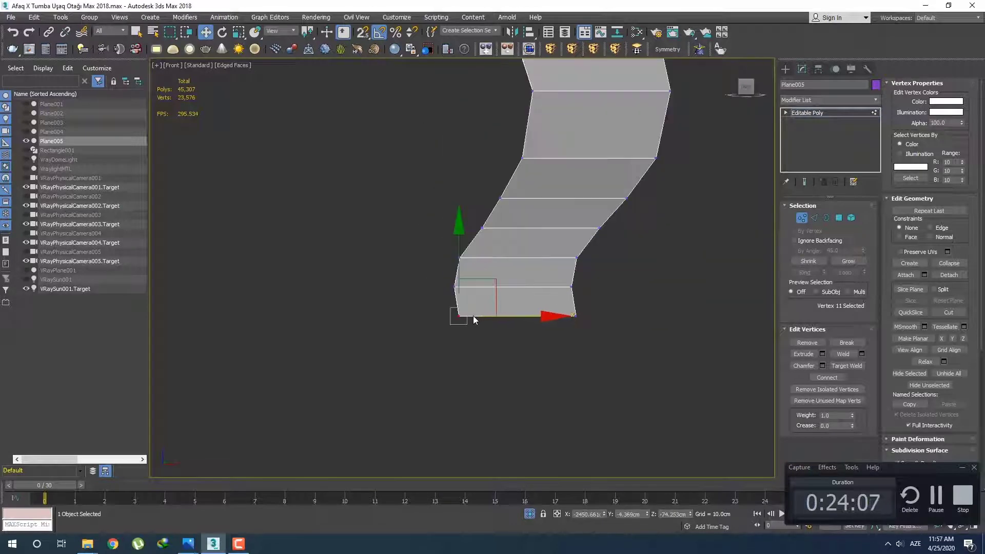
# Examine the reshaped leg from several angles in perspective, checking its wireframe, see-through display and closed sides.
pyautogui.press('p')
pyautogui.keyDown('alt'); pyautogui.moveTo(476, 321); pyautogui.dragTo(549, 327, button='middle'); pyautogui.keyUp('alt')
pyautogui.scroll(5, 445, 307)
pyautogui.moveTo(446, 308)
pyautogui.keyDown('alt'); pyautogui.mouseDown(button='middle')
pyautogui.moveTo(533, 354)
pyautogui.moveTo(543, 323)
pyautogui.moveTo(590, 266)
pyautogui.moveTo(640, 247)
pyautogui.moveTo(655, 268)
pyautogui.moveTo(664, 345)
pyautogui.moveTo(574, 306)
pyautogui.moveTo(540, 308)
pyautogui.moveTo(442, 353)
pyautogui.mouseUp(button='middle'); pyautogui.keyUp('alt')
pyautogui.scroll(-5, 488, 340)
pyautogui.press('q')
pyautogui.press('F3')
pyautogui.press('F3')
pyautogui.click(785, 73)
pyautogui.hotkey('alt', 'x')
pyautogui.scroll(5, 540, 308)
pyautogui.scroll(-6, 442, 352)
pyautogui.keyDown('alt'); pyautogui.moveTo(543, 326); pyautogui.dragTo(613, 261, button='middle'); pyautogui.keyUp('alt')
pyautogui.scroll(5, 493, 308)
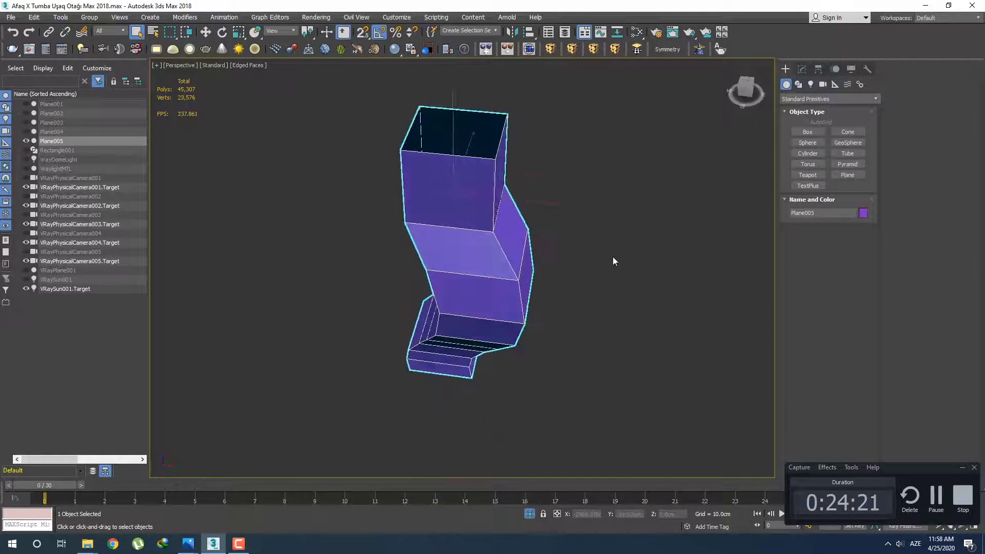
# Check the leg's shape and corner edges in the cabinet reference photo 20200424_122508.jpg, then return to 3ds Max.
pyautogui.click(802, 70)
pyautogui.moveTo(190, 544)
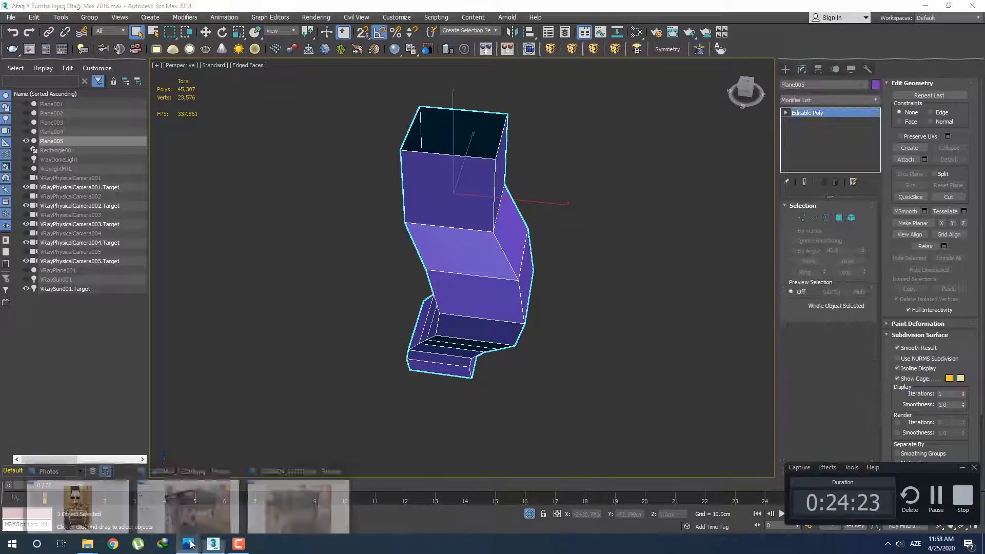
pyautogui.click(172, 511)
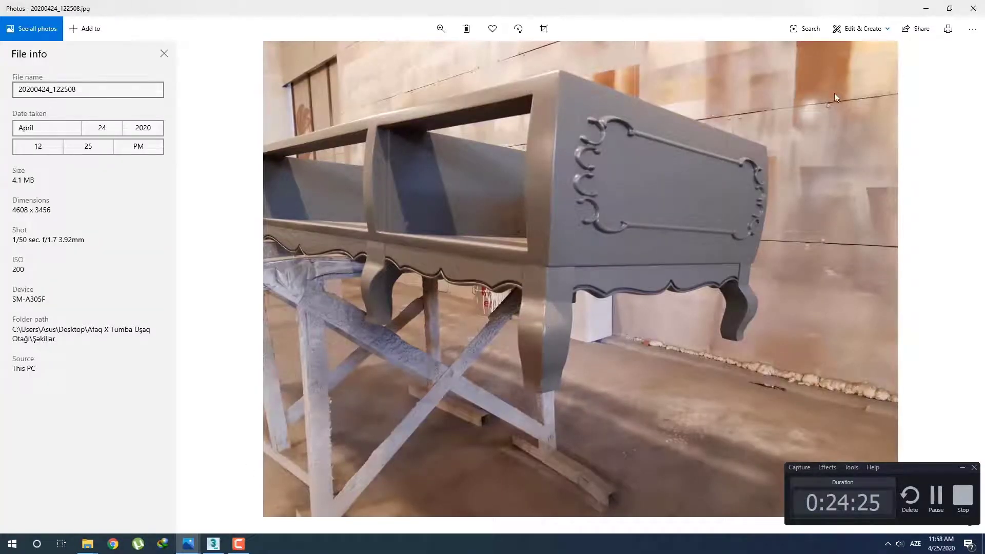
pyautogui.click(925, 9)
# Chamfer the leg's four vertical corner edges along the full height by about 0.59 cm.
pyautogui.keyDown('alt'); pyautogui.moveTo(600, 256); pyautogui.dragTo(536, 288, button='middle'); pyautogui.keyUp('alt')
pyautogui.press('2')
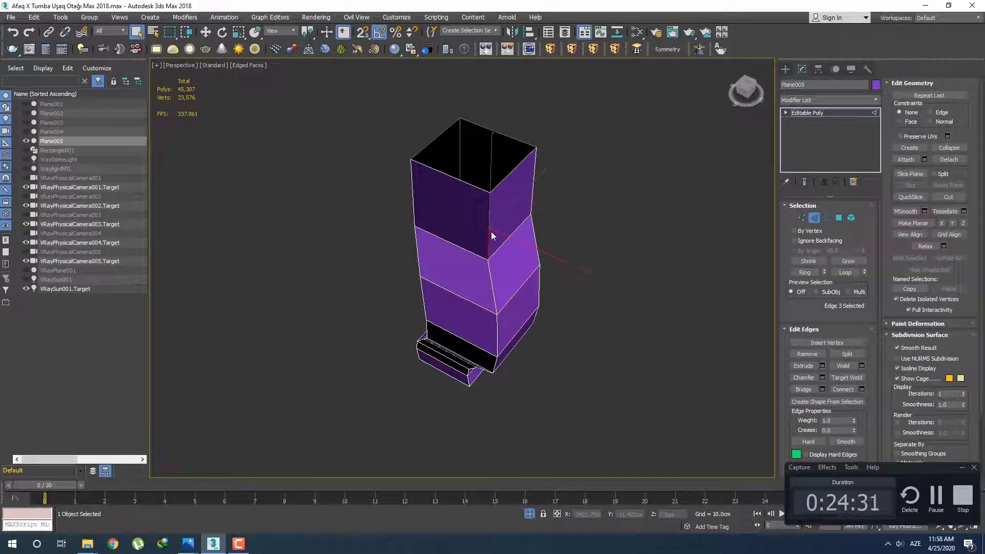
pyautogui.doubleClick(491, 232)
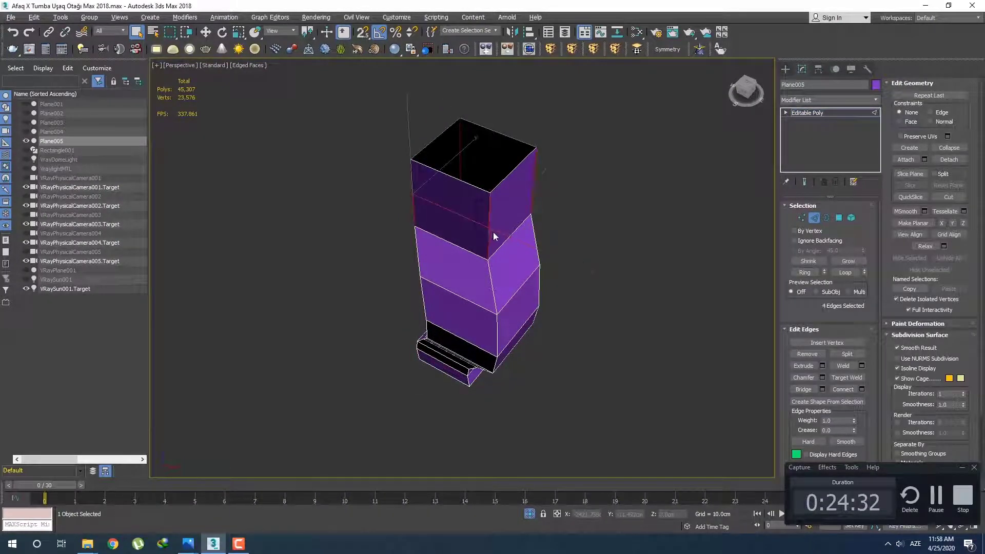
pyautogui.click(854, 274)
pyautogui.keyDown('alt'); pyautogui.moveTo(638, 333); pyautogui.dragTo(598, 317, button='middle'); pyautogui.keyUp('alt')
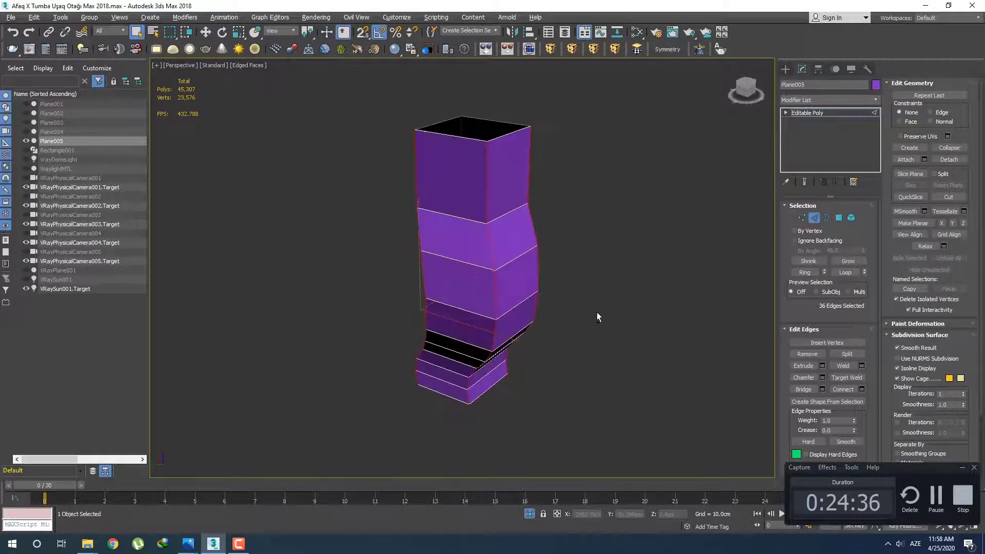
pyautogui.click(823, 378)
pyautogui.scroll(4, 561, 282)
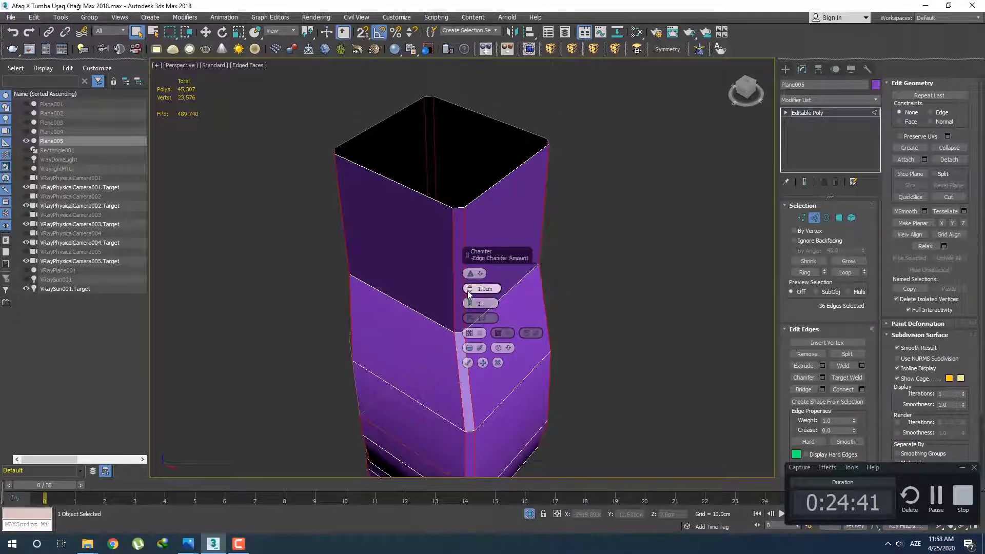
pyautogui.moveTo(469, 288); pyautogui.dragTo(469, 291)
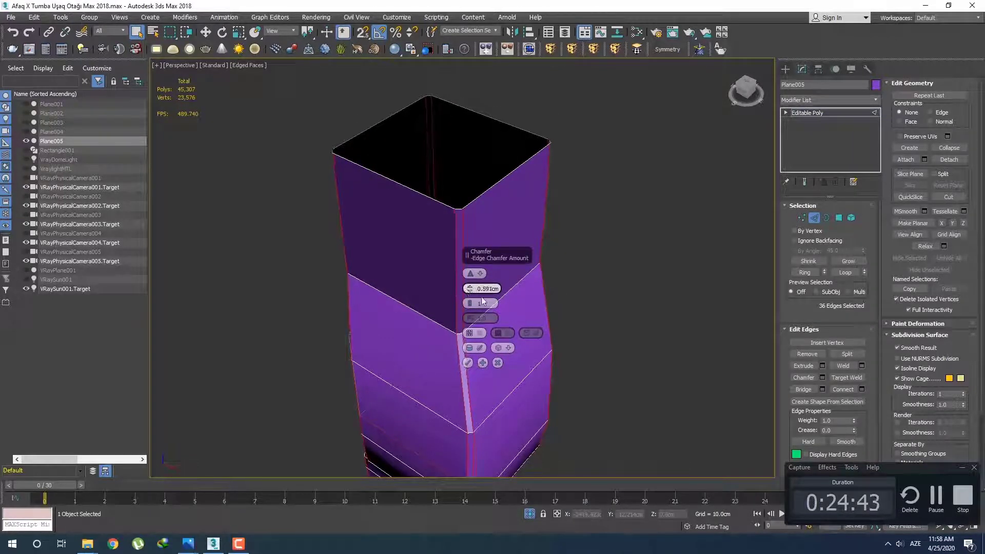
pyautogui.click(467, 363)
pyautogui.scroll(-5, 478, 277)
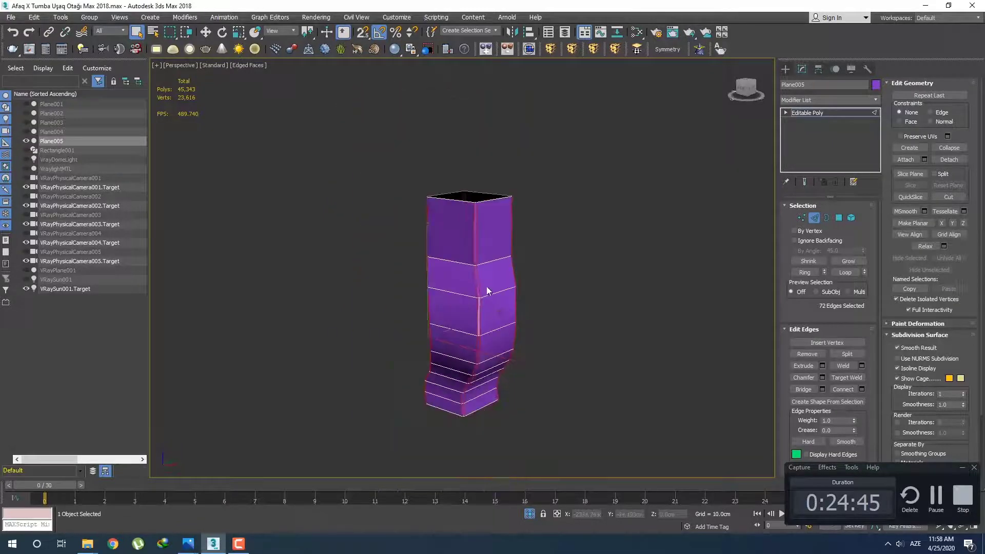
# Apply a TurboSmooth modifier with 2 iterations to the leg and view it without edged faces.
pyautogui.click(785, 68)
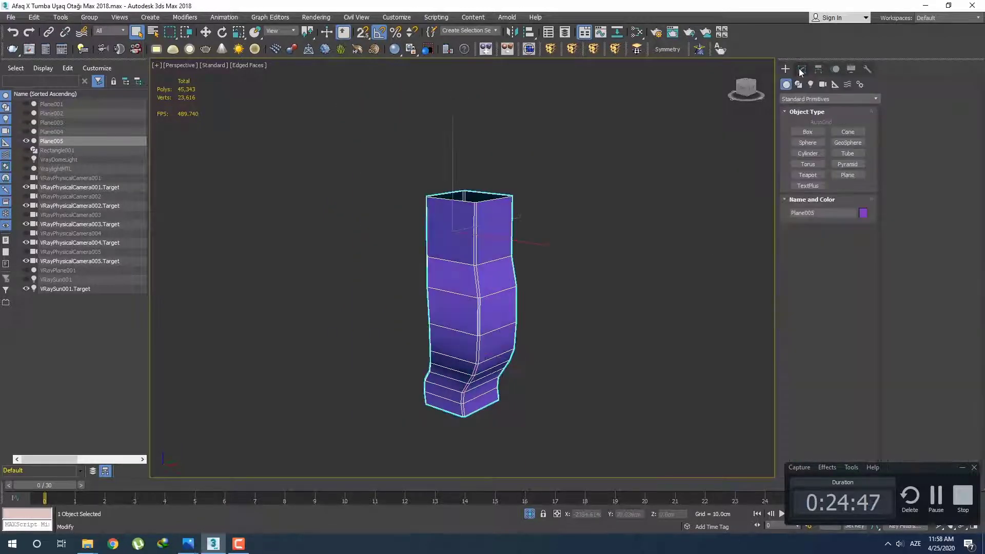
pyautogui.click(800, 69)
pyautogui.click(813, 100)
pyautogui.scroll(-5, 820, 257)
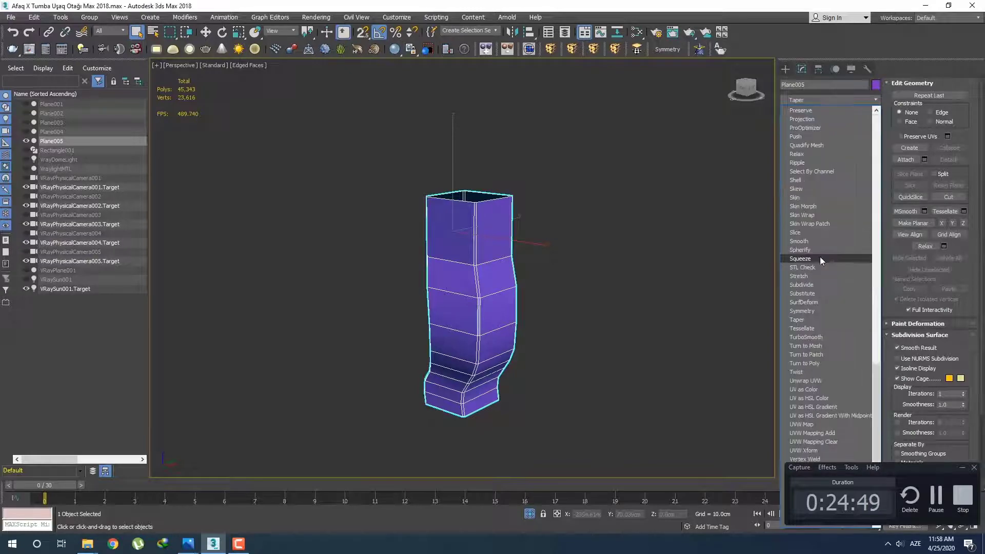
pyautogui.click(821, 338)
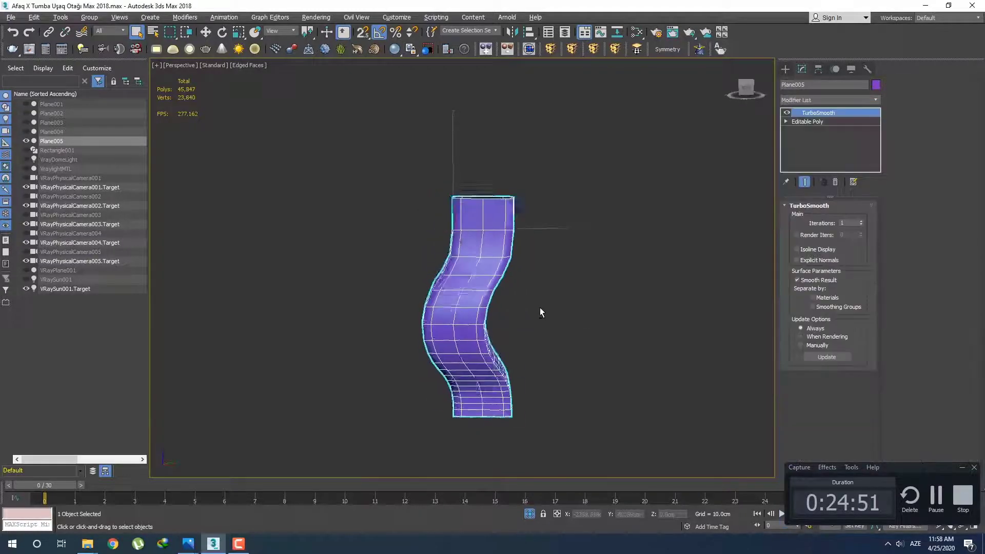
pyautogui.moveTo(540, 312)
pyautogui.keyDown('alt'); pyautogui.mouseDown(button='middle')
pyautogui.moveTo(536, 297)
pyautogui.moveTo(594, 315)
pyautogui.mouseUp(button='middle'); pyautogui.keyUp('alt')
pyautogui.press('F4')
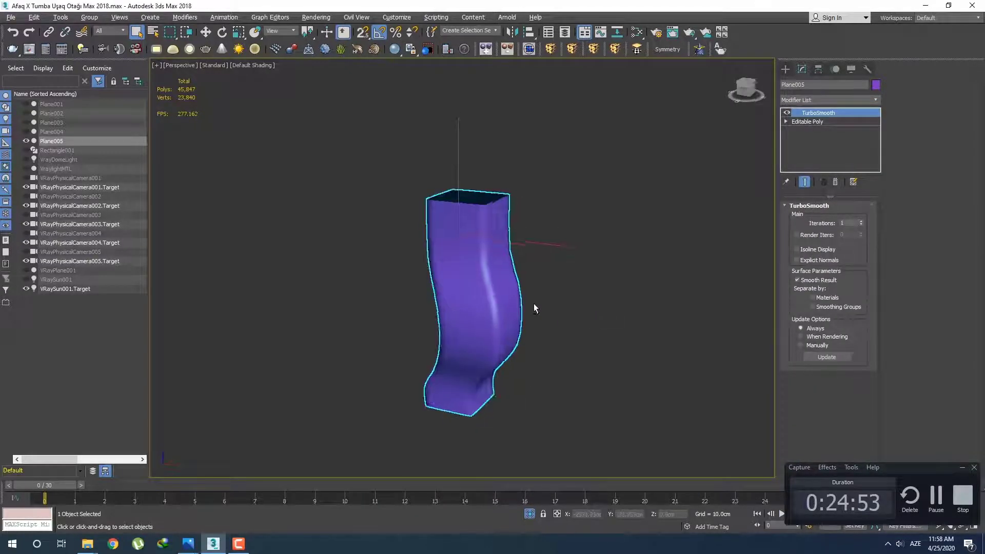
pyautogui.keyDown('alt'); pyautogui.moveTo(533, 308); pyautogui.dragTo(539, 329, button='middle'); pyautogui.keyUp('alt')
pyautogui.click(861, 221)
# Try to extend the leg's open top border inward by scaling a copy of its edges at the Editable Poly level.
pyautogui.click(802, 122)
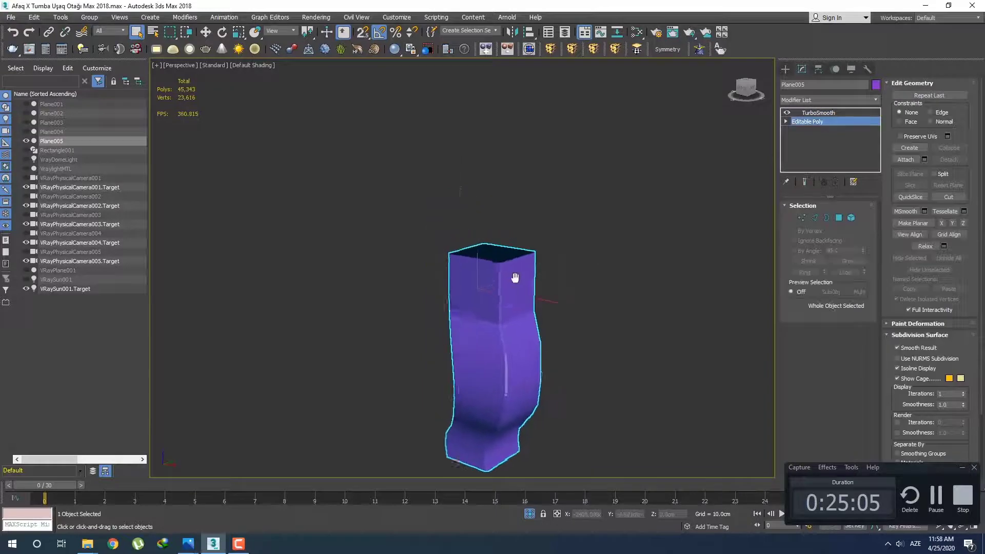
pyautogui.scroll(5, 505, 283)
pyautogui.press('F4')
pyautogui.keyDown('alt'); pyautogui.moveTo(505, 282); pyautogui.dragTo(533, 314, button='middle'); pyautogui.keyUp('alt')
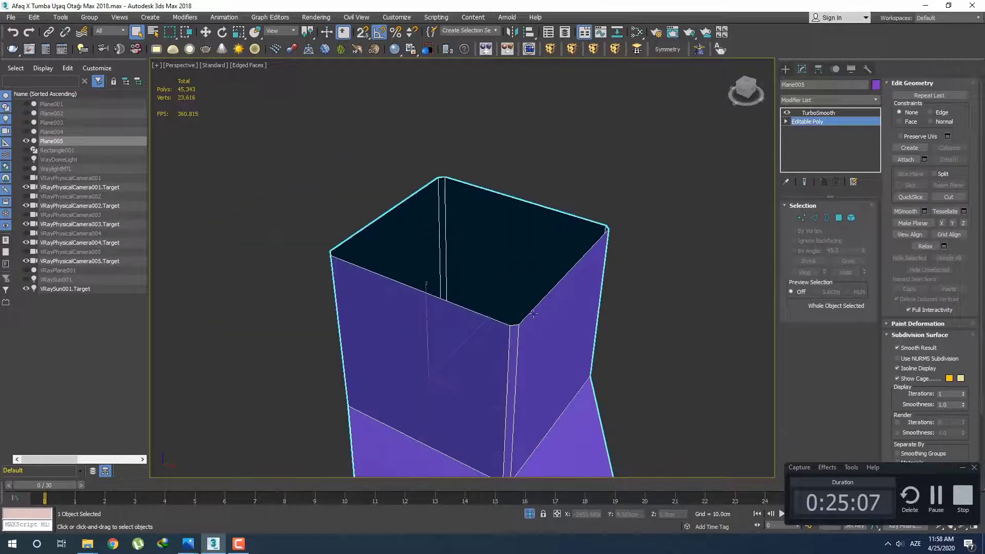
pyautogui.press('3')
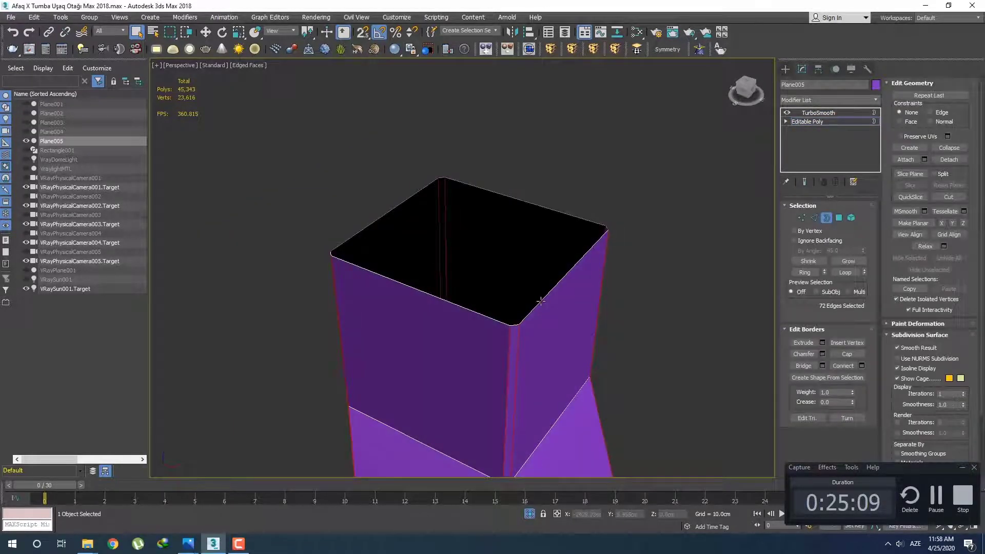
pyautogui.click(541, 302)
pyautogui.moveTo(541, 302); pyautogui.dragTo(546, 325, button='middle')
pyautogui.press('r')
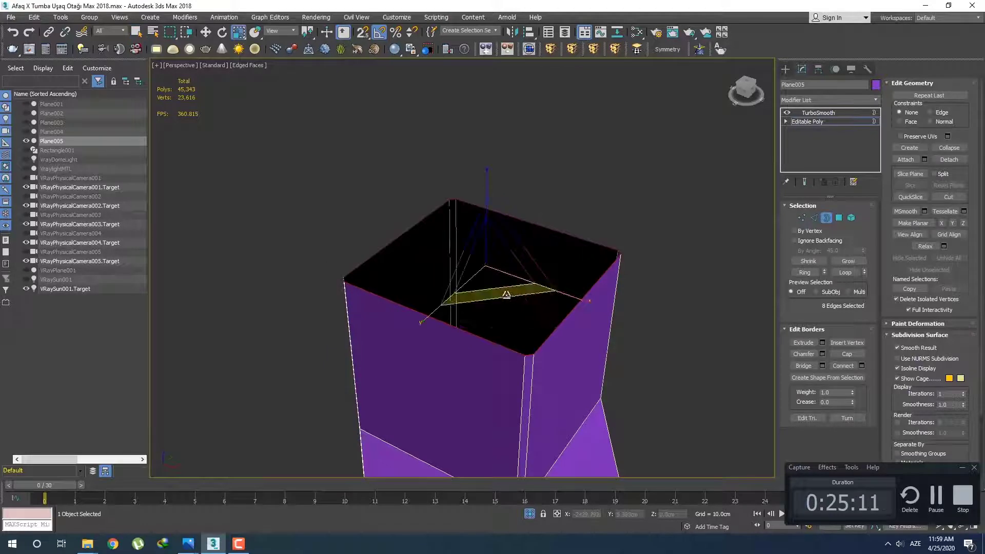
pyautogui.keyDown('shift'); pyautogui.moveTo(507, 294); pyautogui.dragTo(463, 213); pyautogui.keyUp('shift')
pyautogui.moveTo(460, 205); pyautogui.dragTo(499, 294)
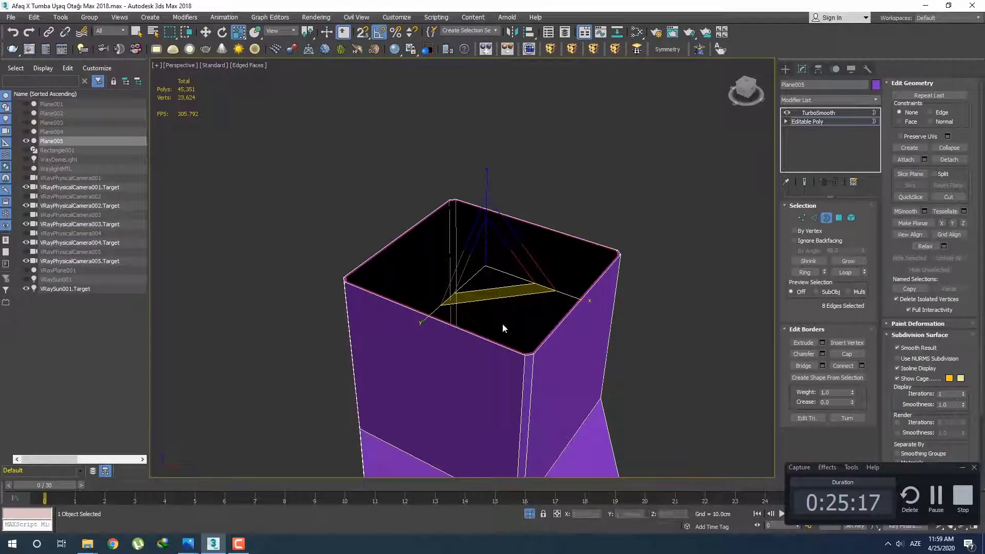
pyautogui.hotkey('ctrl', 'z')
# Bridge two opposite long edges of the leg's open bottom border with a polygon.
pyautogui.scroll(-10, 516, 309)
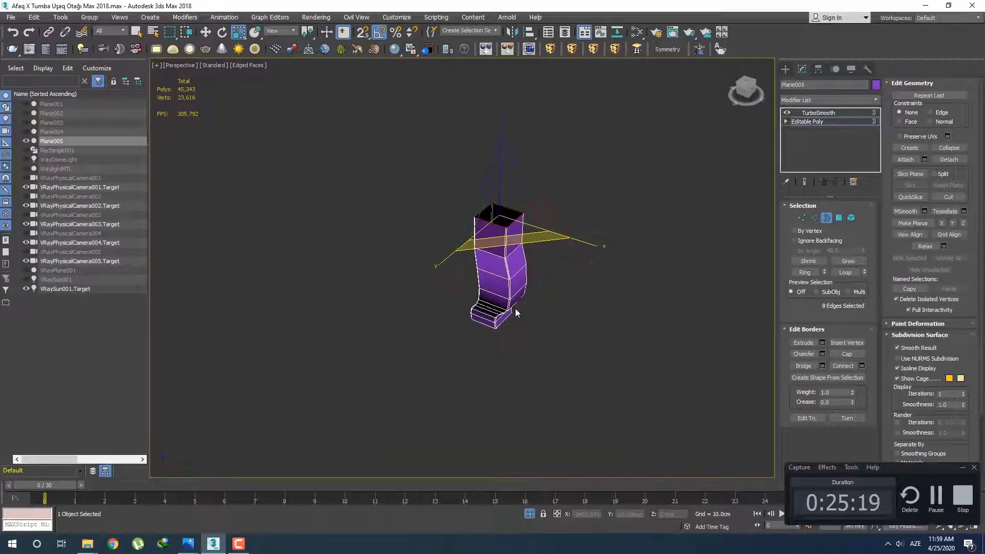
pyautogui.keyDown('alt'); pyautogui.moveTo(515, 309); pyautogui.dragTo(515, 262, button='middle'); pyautogui.keyUp('alt')
pyautogui.scroll(5, 511, 334)
pyautogui.press('q')
pyautogui.keyDown('alt'); pyautogui.moveTo(511, 334); pyautogui.dragTo(494, 307, button='middle'); pyautogui.keyUp('alt')
pyautogui.scroll(6, 494, 307)
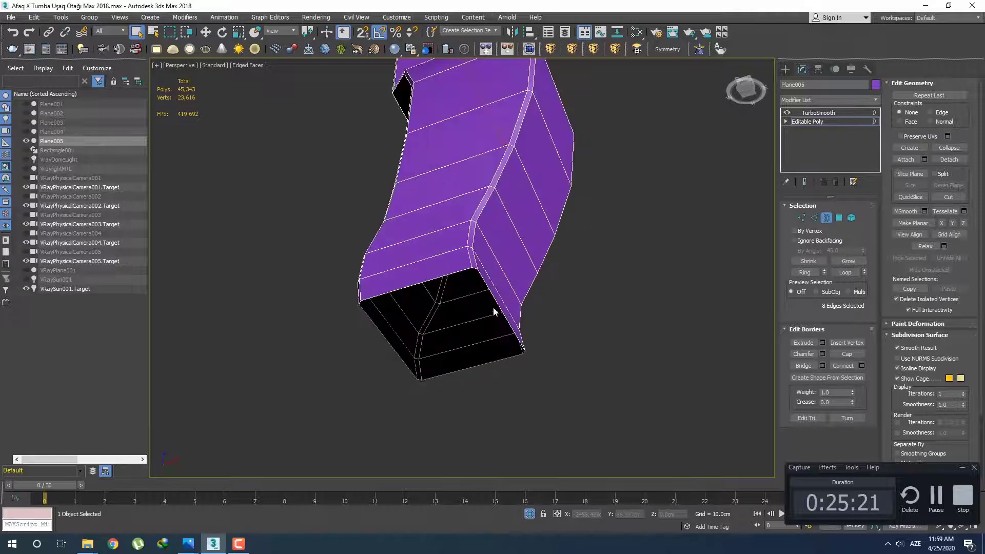
pyautogui.scroll(3, 528, 319)
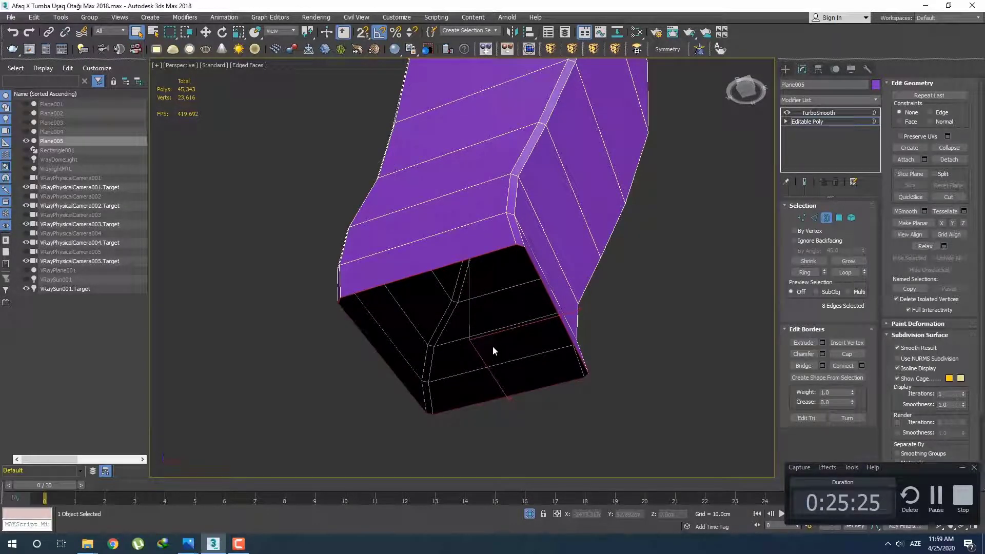
pyautogui.press('2')
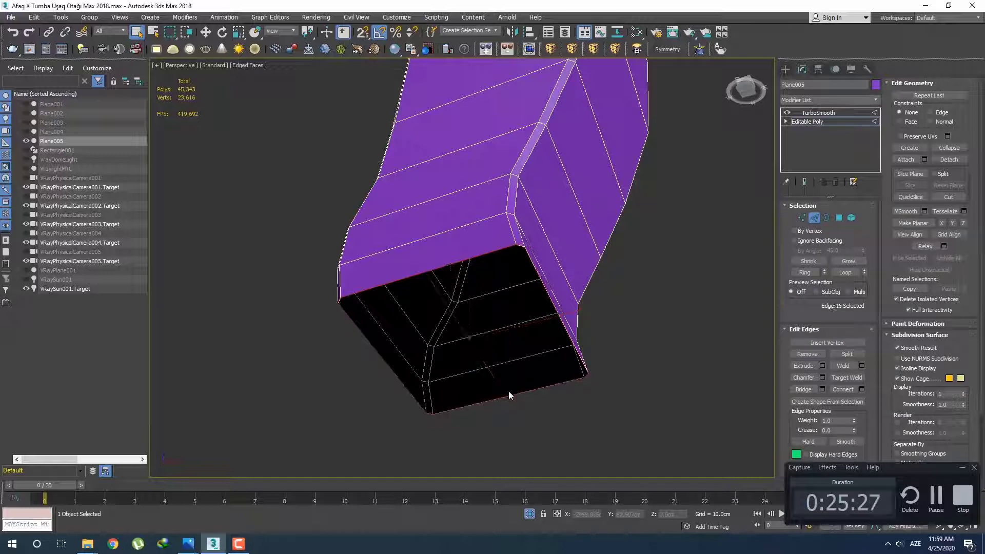
pyautogui.click(804, 390)
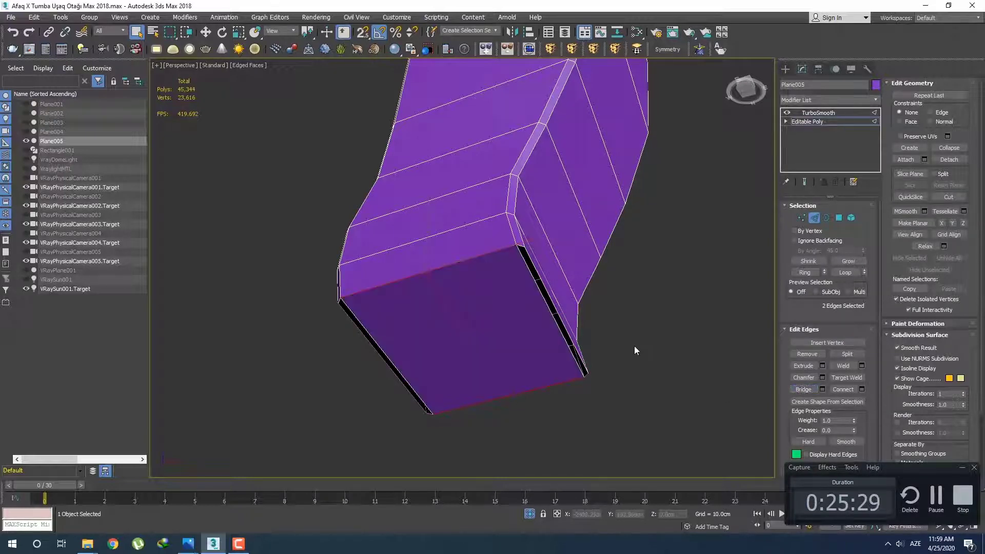
# Cap the two narrow border openings beside the leg's bottom face and leave sub-object editing.
pyautogui.press('3')
pyautogui.click(554, 309)
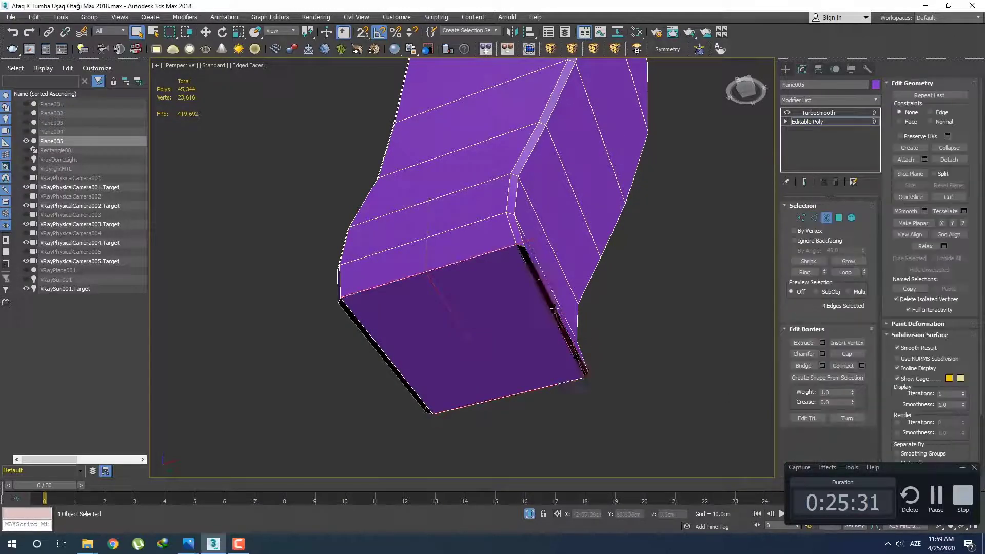
pyautogui.click(842, 366)
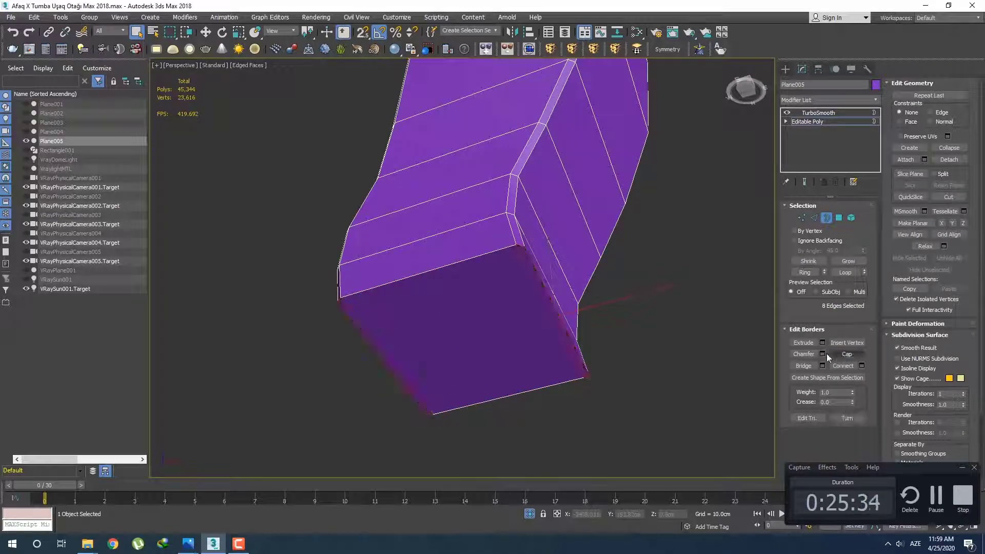
pyautogui.moveTo(502, 341); pyautogui.dragTo(513, 340, button='middle')
pyautogui.press('4')
pyautogui.click(512, 338)
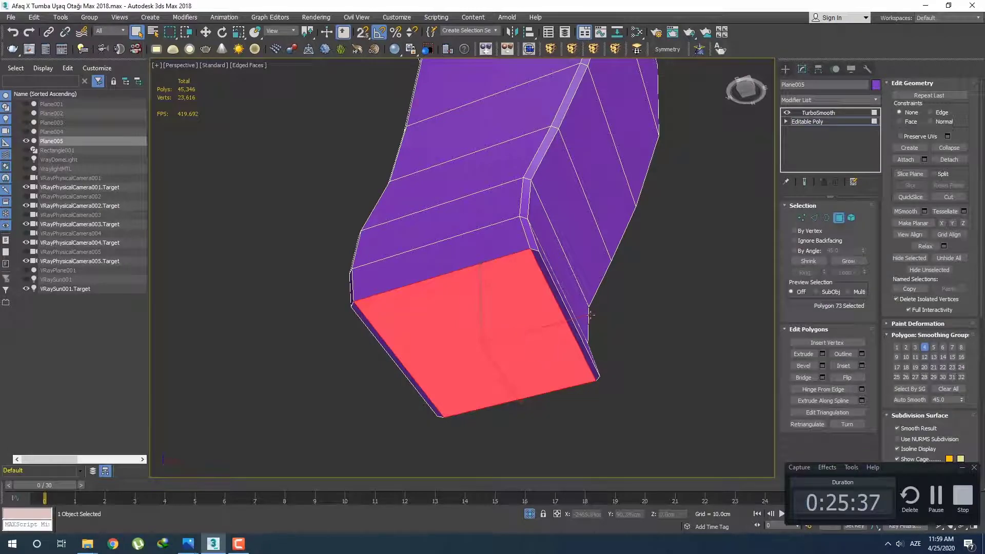
pyautogui.click(784, 70)
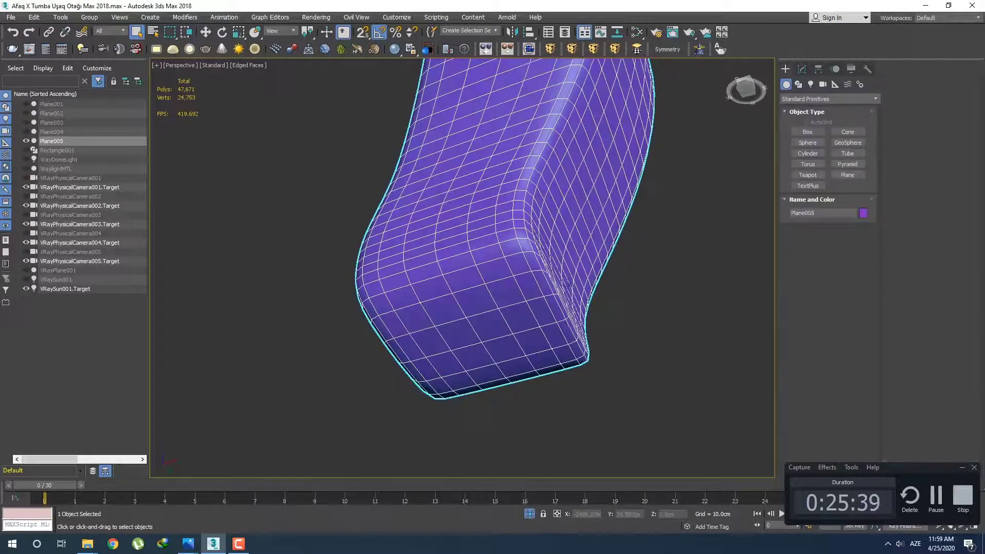
# Connect the upright edges of the leg's lowest section with one edge loop at slide -84, close to the bottom end.
pyautogui.moveTo(569, 285)
pyautogui.keyDown('alt'); pyautogui.mouseDown(button='middle')
pyautogui.moveTo(505, 308)
pyautogui.moveTo(488, 332)
pyautogui.moveTo(559, 283)
pyautogui.mouseUp(button='middle'); pyautogui.keyUp('alt')
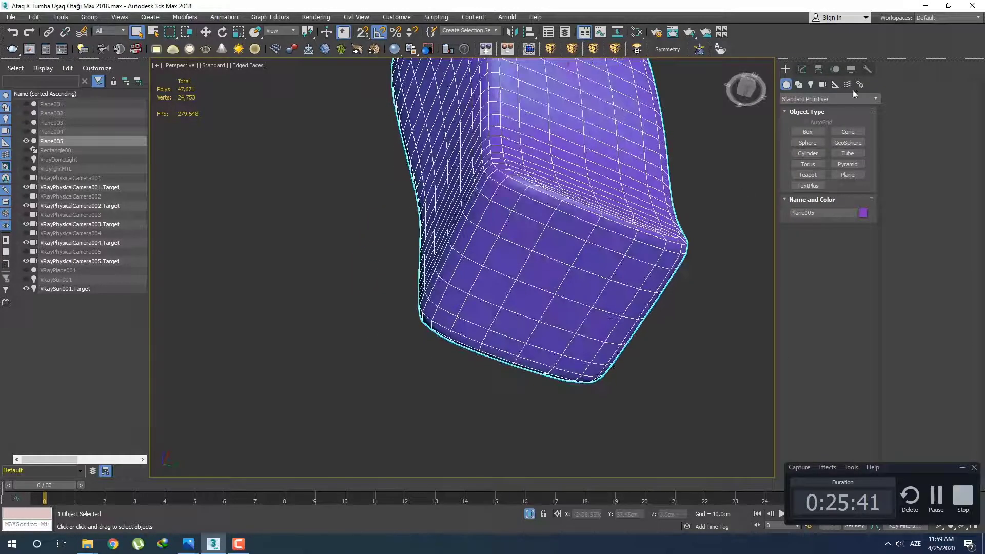
pyautogui.click(802, 69)
pyautogui.click(814, 122)
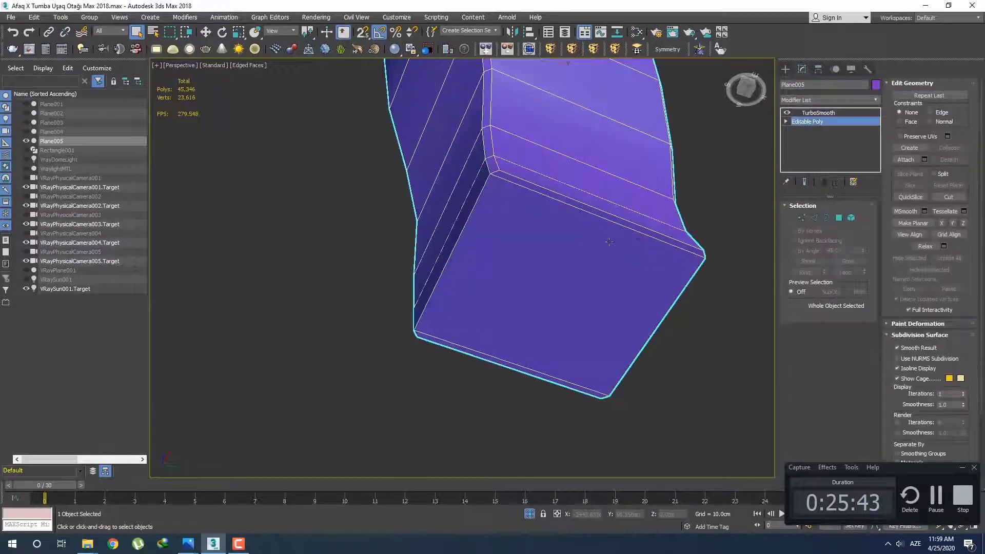
pyautogui.press('f')
pyautogui.scroll(3, 517, 314)
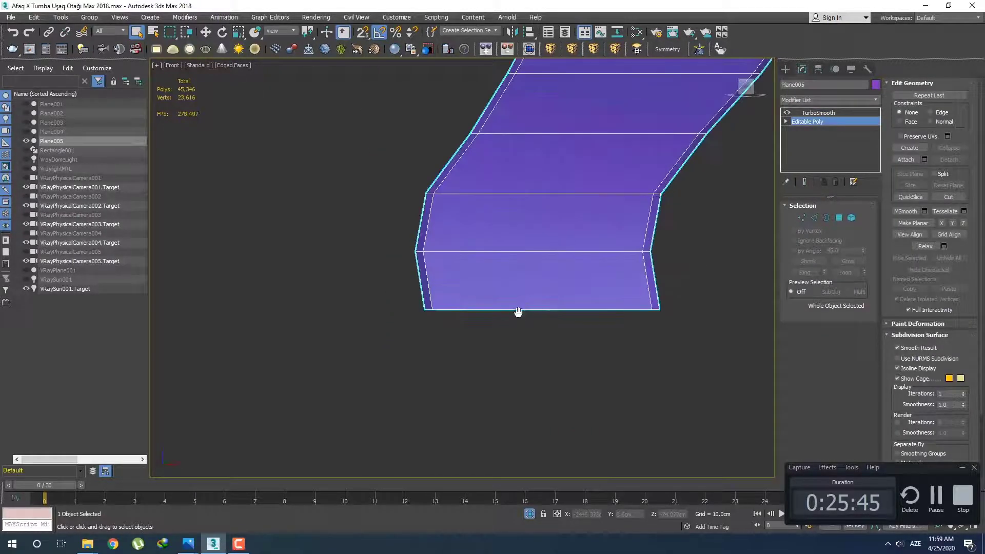
pyautogui.press('2')
pyautogui.moveTo(383, 301); pyautogui.dragTo(649, 315)
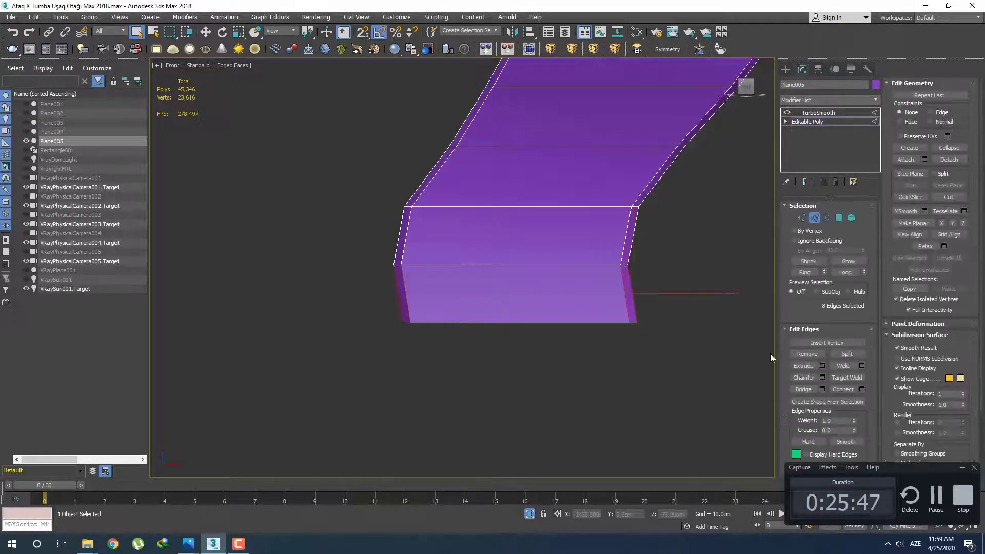
pyautogui.click(862, 389)
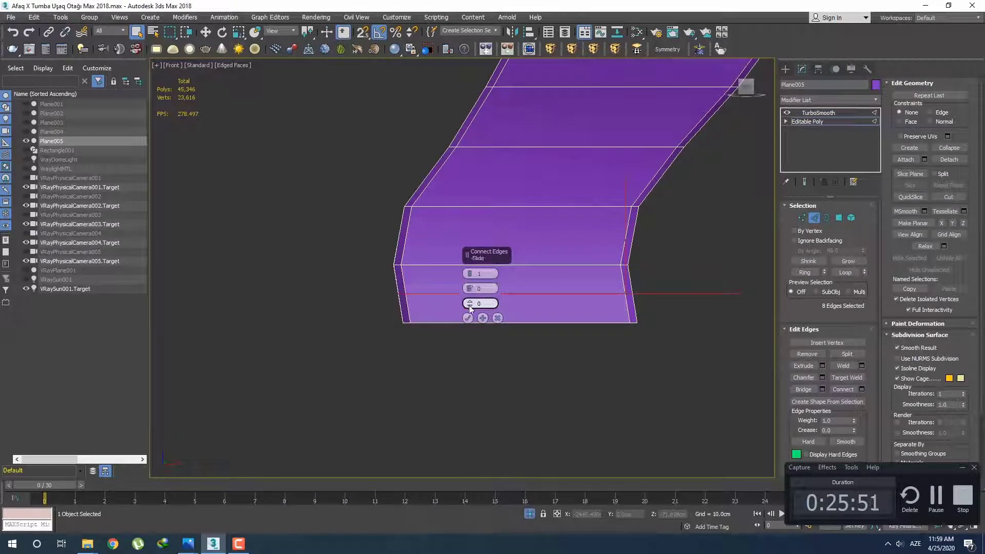
pyautogui.moveTo(469, 304); pyautogui.dragTo(471, 342)
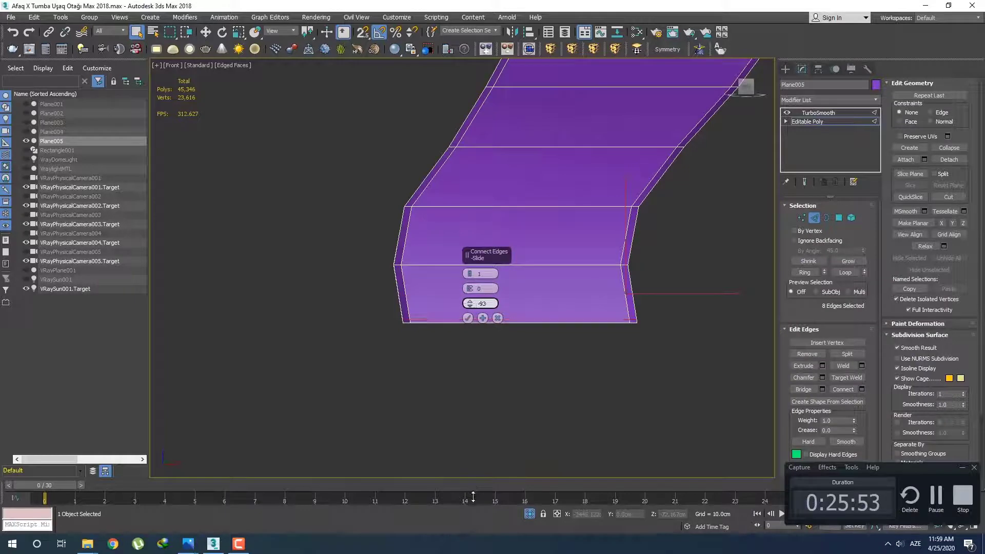
pyautogui.moveTo(472, 305); pyautogui.dragTo(467, 290)
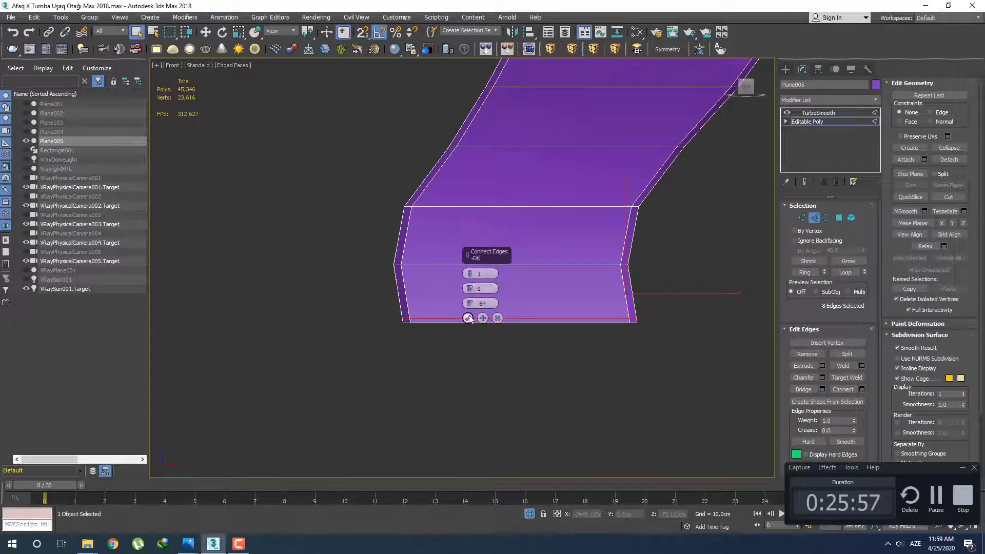
pyautogui.click(467, 318)
pyautogui.click(785, 69)
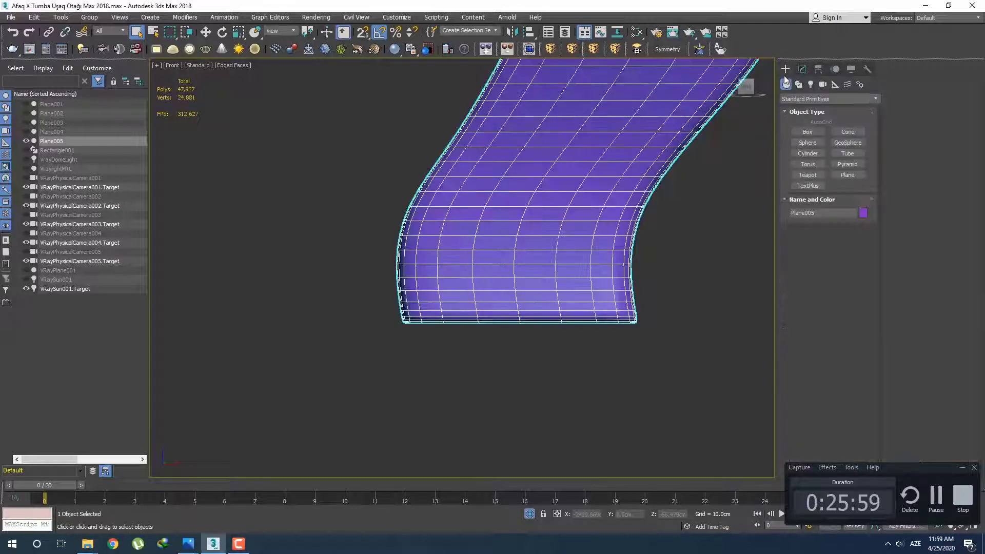
# Turn off edged faces, switch to the perspective view and unhide all objects in the scene.
pyautogui.press('F4')
pyautogui.moveTo(549, 312)
pyautogui.mouseDown(button='middle')
pyautogui.moveTo(539, 345)
pyautogui.moveTo(579, 293)
pyautogui.moveTo(472, 339)
pyautogui.moveTo(399, 314)
pyautogui.moveTo(359, 282)
pyautogui.moveTo(474, 338)
pyautogui.moveTo(567, 300)
pyautogui.moveTo(616, 299)
pyautogui.moveTo(601, 282)
pyautogui.mouseUp(button='middle')
pyautogui.scroll(-3, 538, 345)
pyautogui.press('p')
pyautogui.scroll(-4, 539, 347)
pyautogui.scroll(2, 563, 302)
pyautogui.scroll(-4, 562, 301)
pyautogui.rightClick(600, 283)
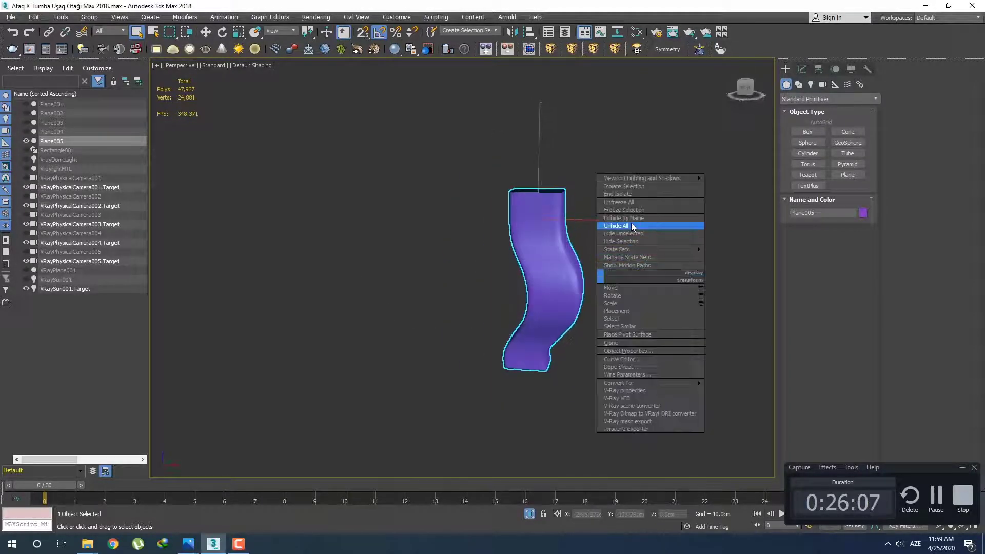
pyautogui.click(618, 222)
# In the front view, move the leg along X to the right-hand end of the wavy cabinet panel.
pyautogui.scroll(-5, 534, 294)
pyautogui.press('f')
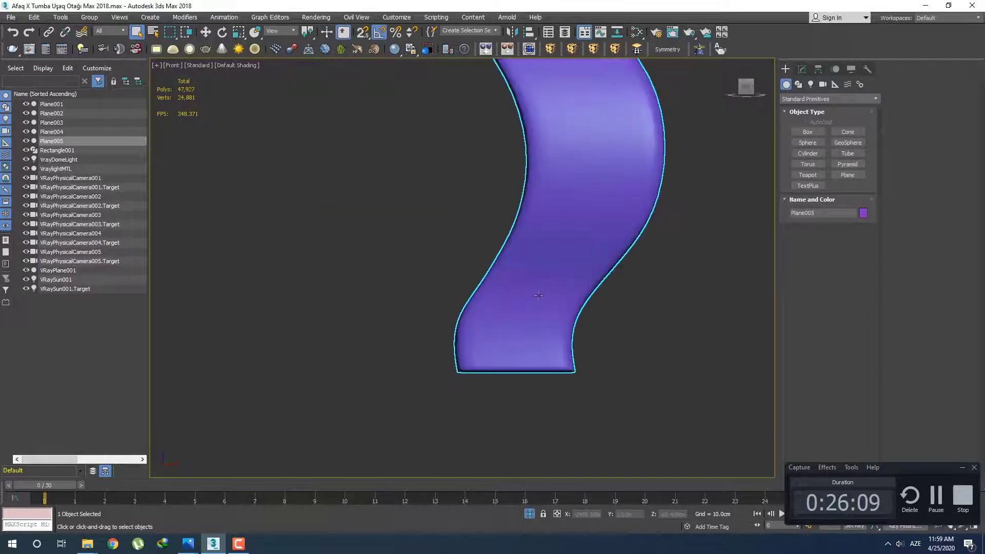
pyautogui.scroll(-8, 492, 301)
pyautogui.moveTo(495, 300); pyautogui.dragTo(451, 303, button='middle')
pyautogui.scroll(2, 452, 303)
pyautogui.press('w')
pyautogui.moveTo(442, 282); pyautogui.dragTo(763, 300)
pyautogui.scroll(4, 763, 300)
pyautogui.moveTo(762, 300); pyautogui.dragTo(682, 291, button='middle')
pyautogui.scroll(3, 574, 279)
pyautogui.scroll(2, 681, 291)
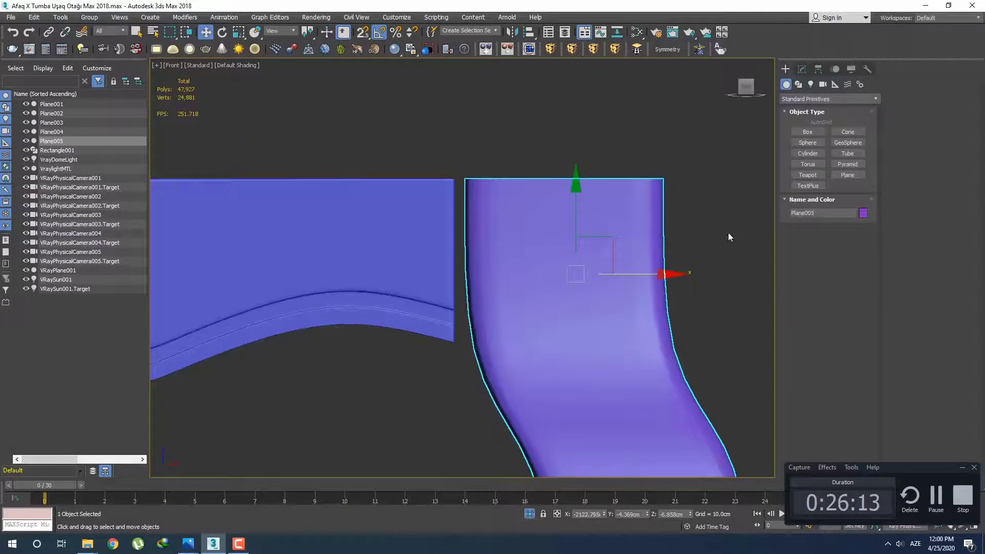
# Switch off the leg's TurboSmooth effect and move the leg along X toward the panel's end to narrow the gap.
pyautogui.click(802, 68)
pyautogui.click(810, 122)
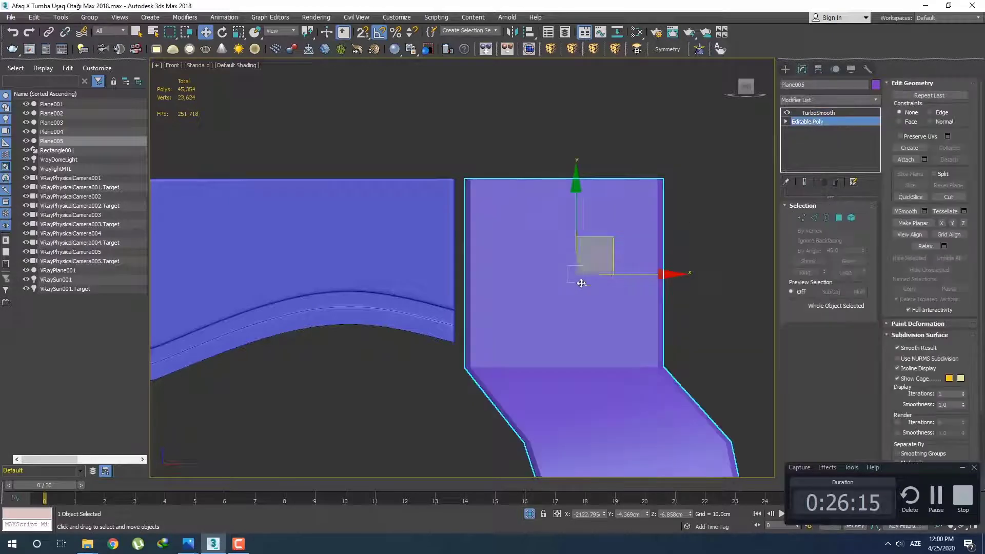
pyautogui.scroll(-2, 584, 270)
pyautogui.scroll(-4, 589, 275)
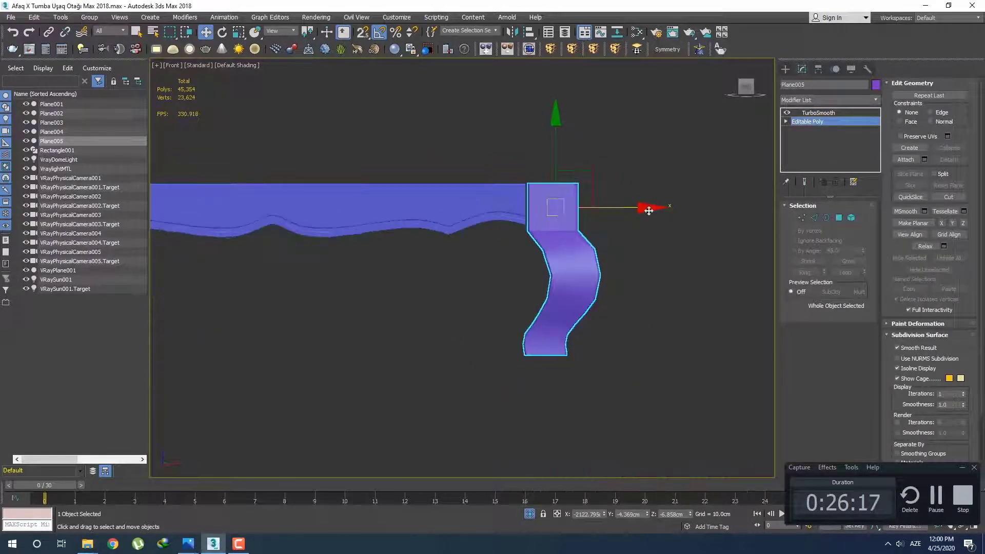
pyautogui.click(785, 69)
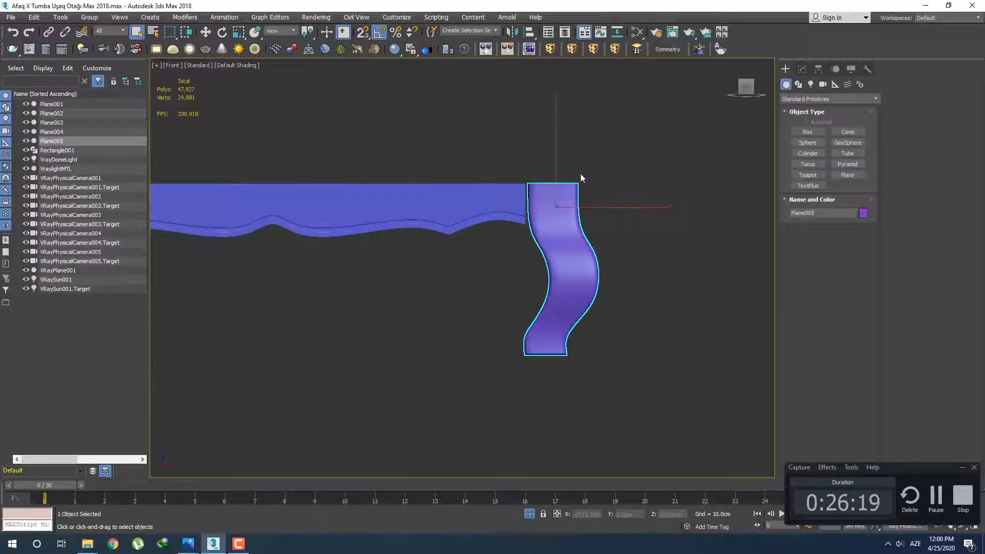
pyautogui.moveTo(580, 177); pyautogui.dragTo(594, 203, button='middle')
pyautogui.click(802, 69)
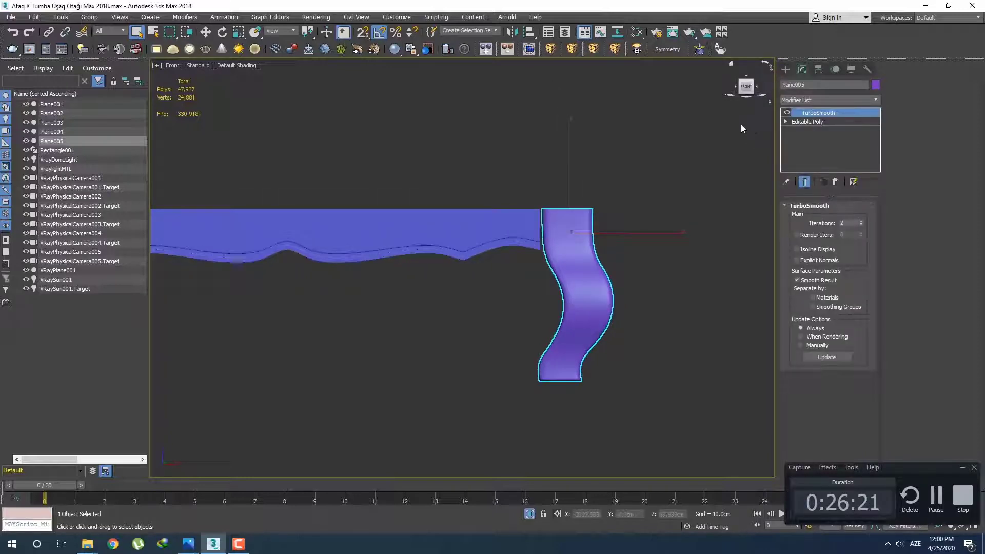
pyautogui.click(787, 113)
pyautogui.click(785, 68)
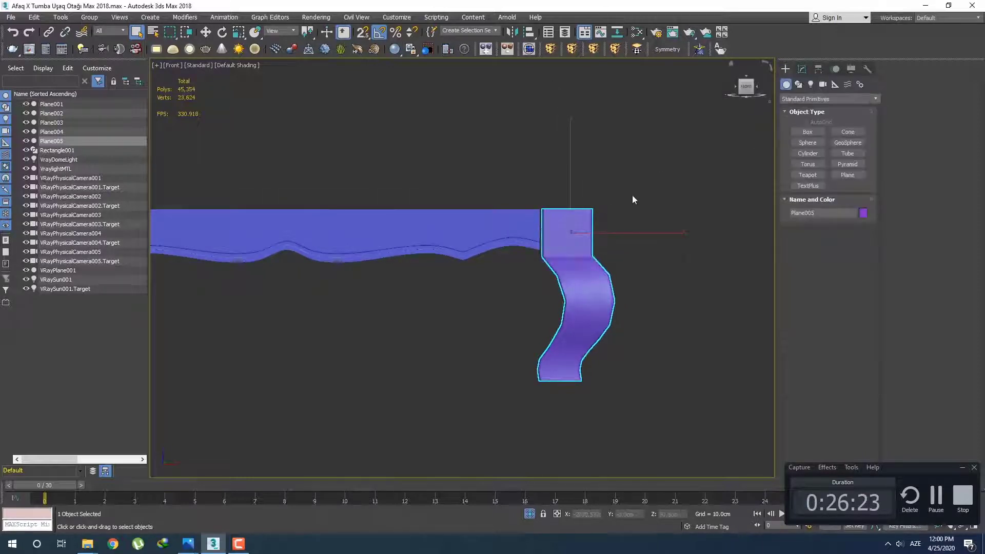
pyautogui.scroll(5, 608, 226)
pyautogui.moveTo(546, 270); pyautogui.dragTo(620, 270, button='middle')
pyautogui.press('w')
pyautogui.moveTo(636, 259); pyautogui.dragTo(627, 260)
pyautogui.moveTo(540, 231); pyautogui.dragTo(539, 262, button='middle')
# Delete the leg's TurboSmooth modifier and lower its top vertices about 0.06 cm to align with the panel's top edge.
pyautogui.press('1')
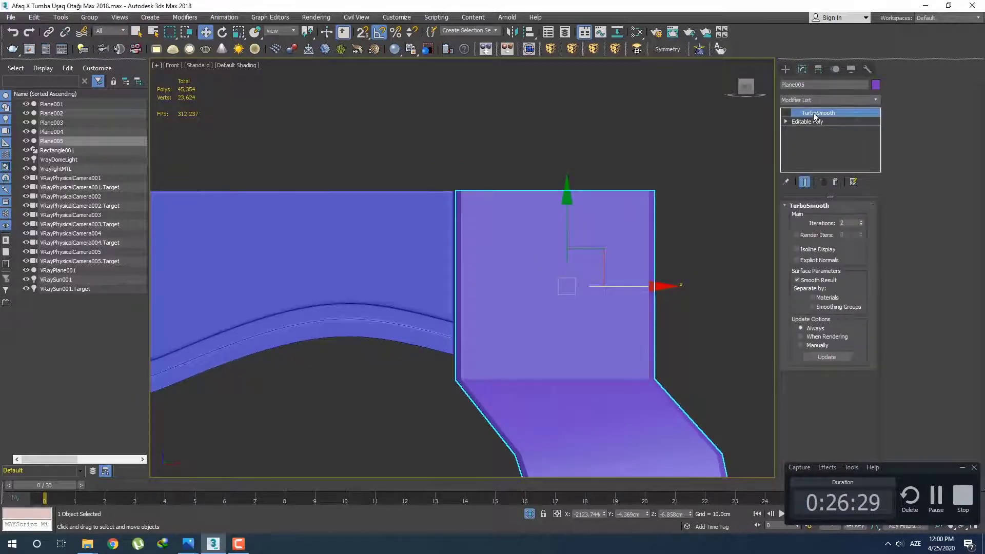
pyautogui.rightClick(814, 112)
pyautogui.click(832, 132)
pyautogui.press('1')
pyautogui.moveTo(424, 149); pyautogui.dragTo(678, 210)
pyautogui.scroll(3, 514, 176)
pyautogui.moveTo(598, 149); pyautogui.dragTo(597, 150)
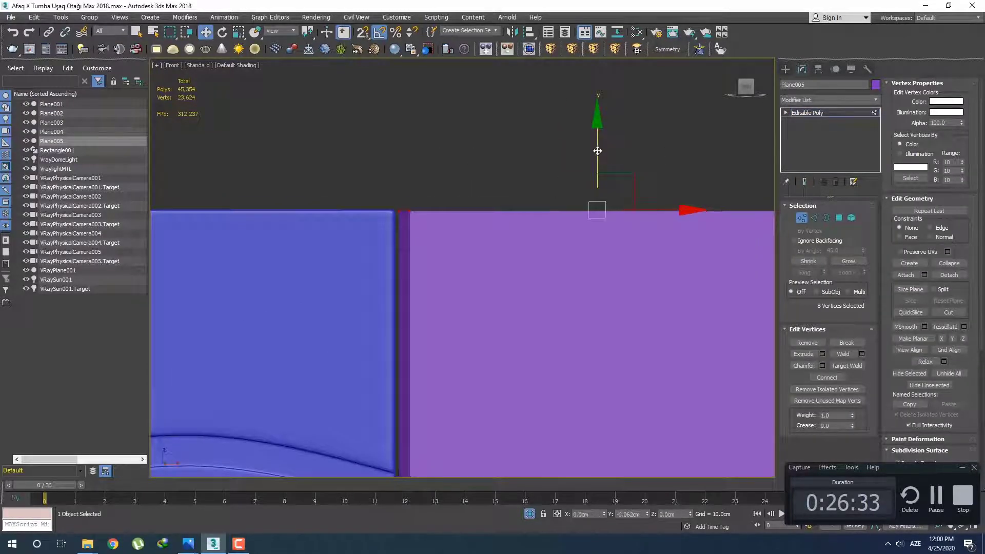
# Leave vertex editing and move the whole leg about 0.17 cm along X so it meets the panel's end.
pyautogui.click(787, 72)
pyautogui.scroll(-2, 641, 260)
pyautogui.moveTo(637, 266); pyautogui.dragTo(595, 168, button='middle')
pyautogui.moveTo(640, 260); pyautogui.dragTo(637, 261)
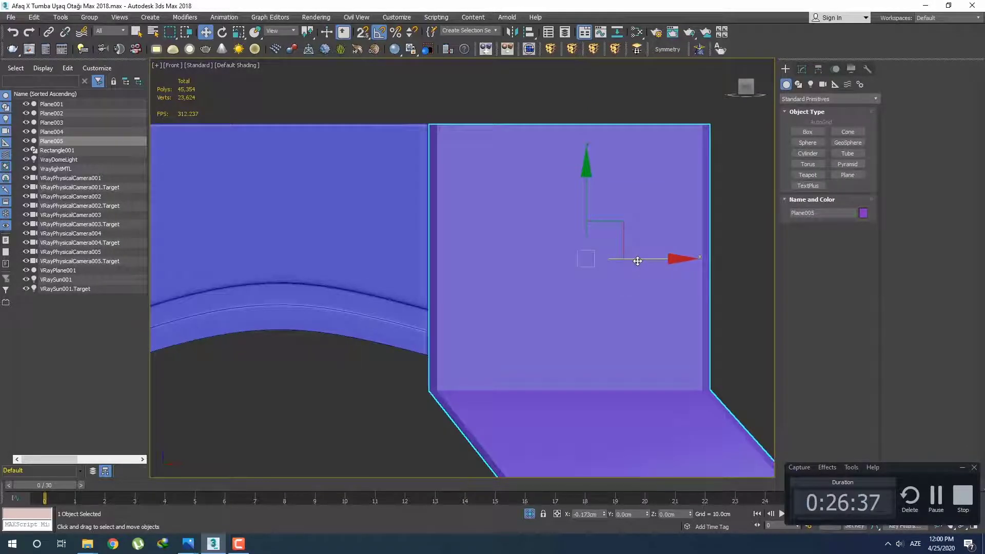
pyautogui.scroll(2, 565, 282)
pyautogui.moveTo(565, 282); pyautogui.dragTo(590, 256, button='middle')
pyautogui.scroll(-4, 592, 255)
# Raise the vertices at the base of the leg's straight upper block to the height of the panel's lower edge.
pyautogui.press('1')
pyautogui.scroll(-2, 570, 331)
pyautogui.moveTo(570, 331); pyautogui.dragTo(529, 272, button='middle')
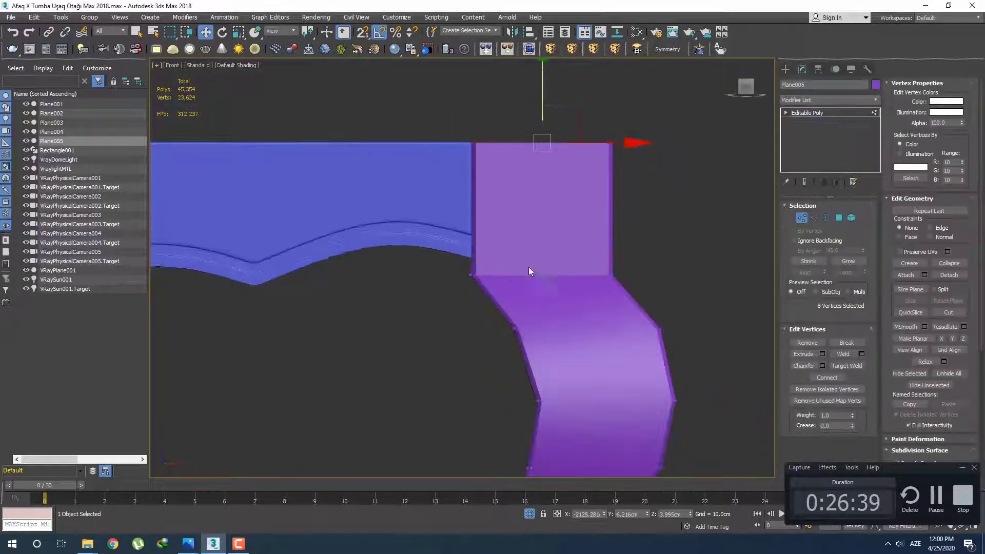
pyautogui.moveTo(545, 285); pyautogui.dragTo(702, 302)
pyautogui.scroll(3, 576, 275)
pyautogui.moveTo(512, 221); pyautogui.dragTo(512, 143)
pyautogui.scroll(-2, 559, 275)
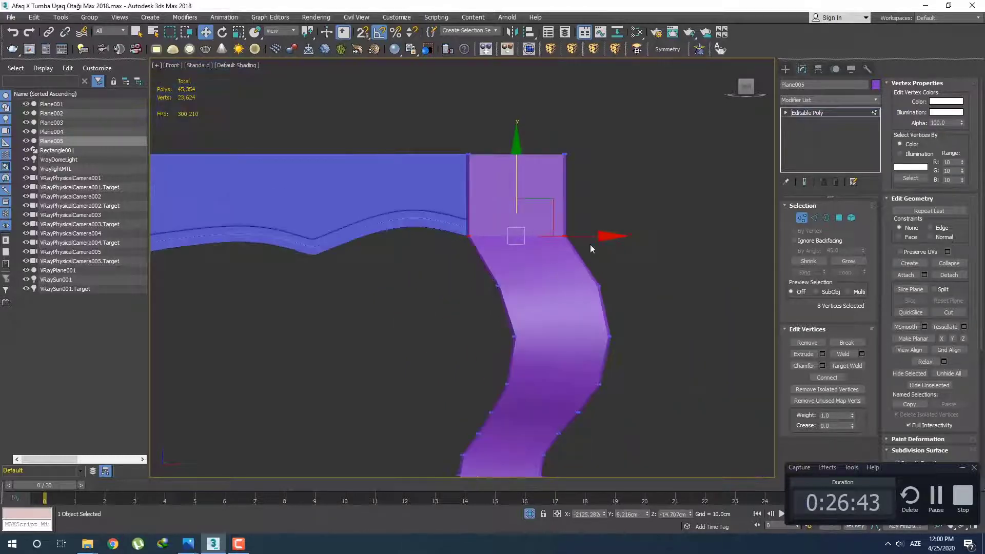
# Chamfer the edge loop at the base of the leg's straight block by 0.25 cm with one segment.
pyautogui.scroll(4, 564, 303)
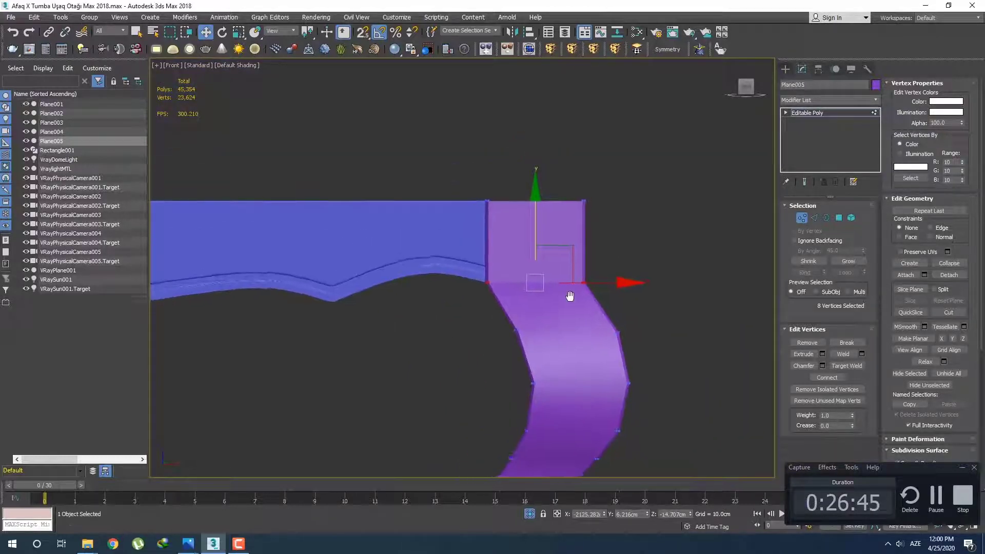
pyautogui.press('2')
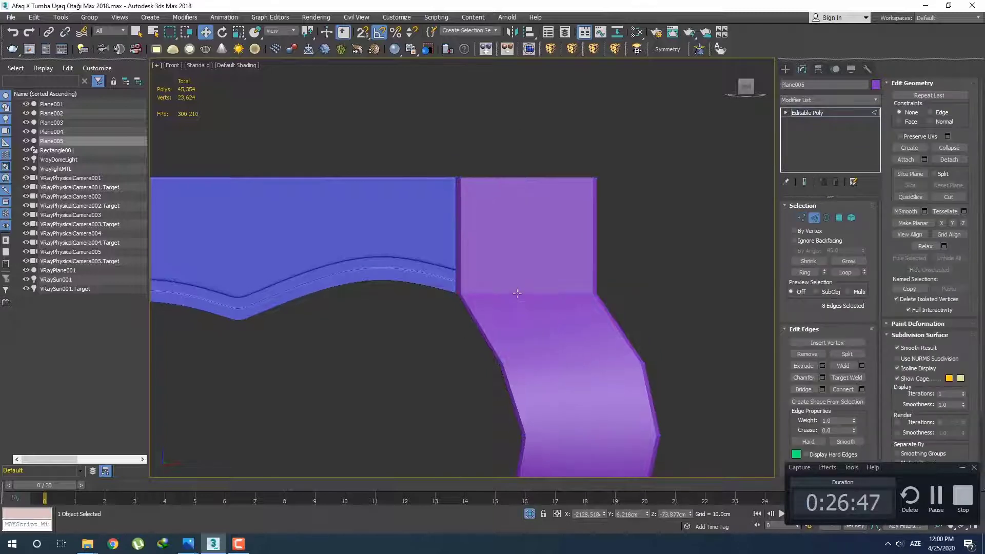
pyautogui.click(522, 293)
pyautogui.scroll(2, 540, 332)
pyautogui.scroll(2, 540, 332)
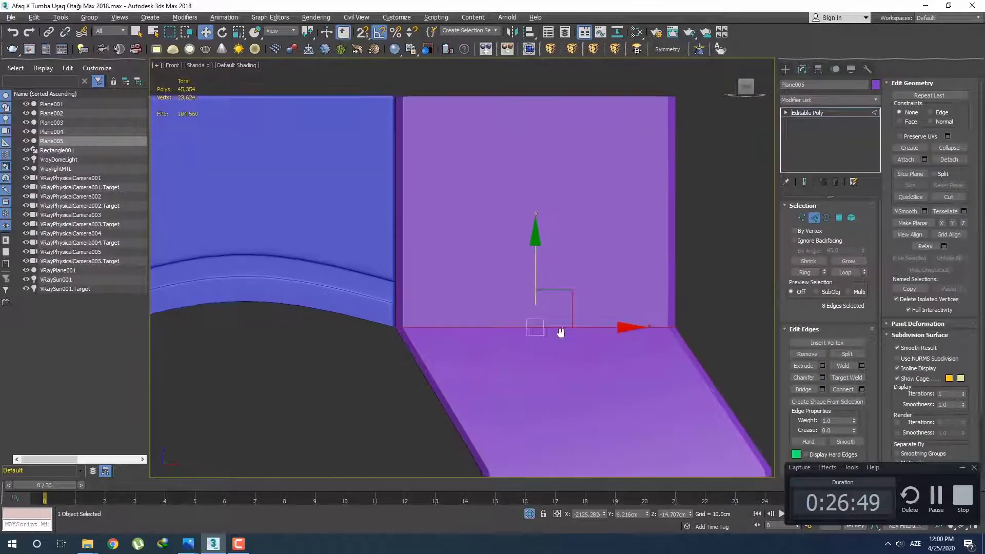
pyautogui.press('F3')
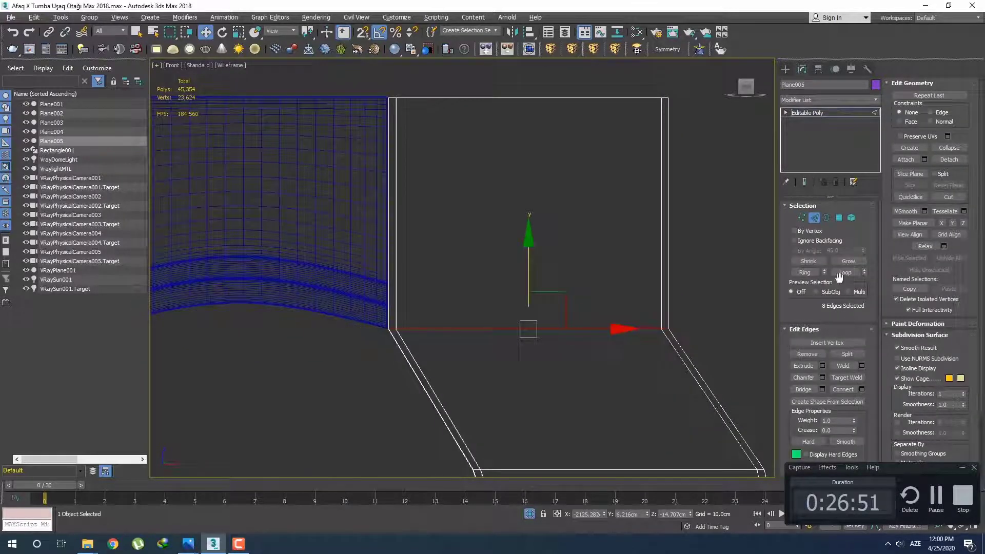
pyautogui.click(823, 378)
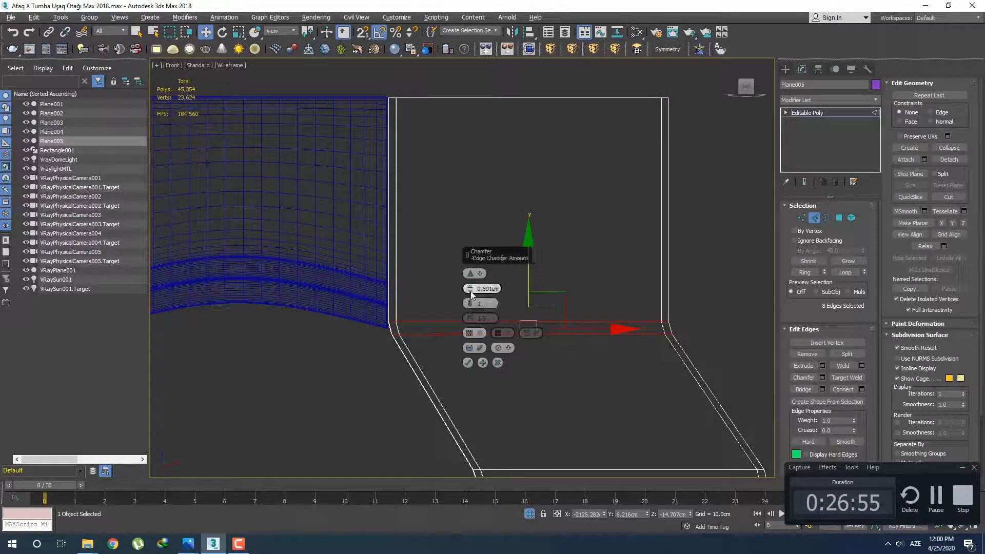
pyautogui.moveTo(470, 294); pyautogui.dragTo(471, 294)
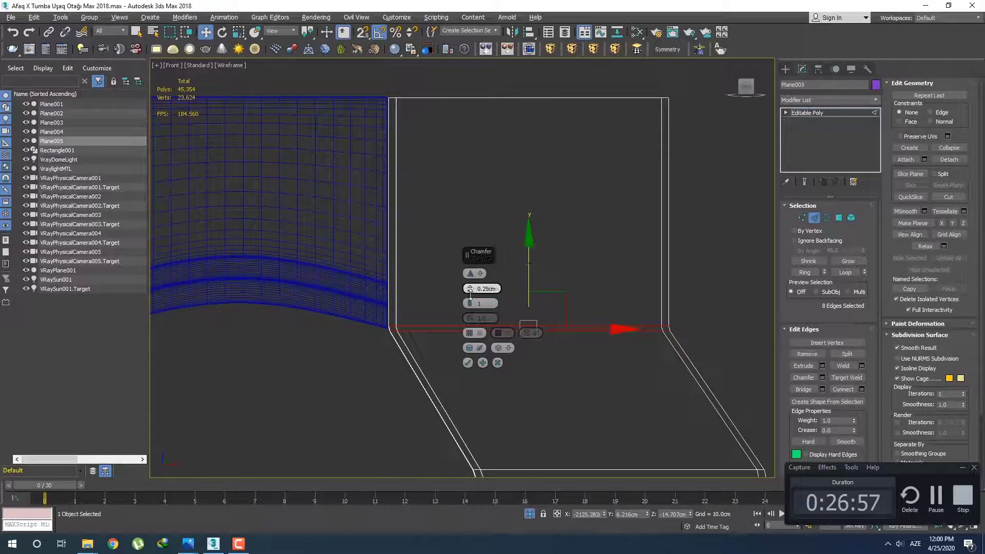
pyautogui.click(468, 363)
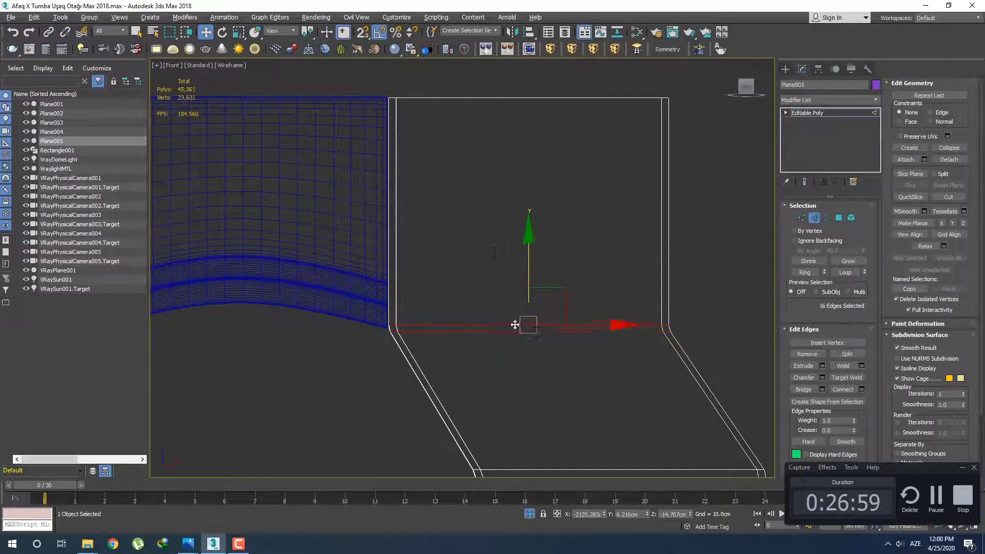
# Connect the straight block's vertical edges with one loop at slide -84 and raise it about 0.9 cm toward the top border.
pyautogui.click(786, 70)
pyautogui.press('q')
pyautogui.scroll(-2, 614, 224)
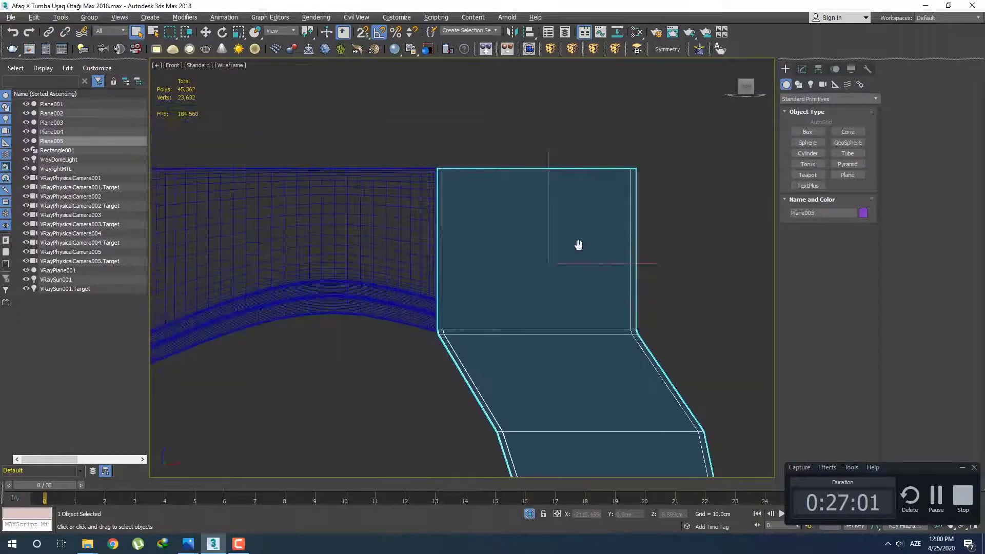
pyautogui.press('2')
pyautogui.moveTo(417, 216); pyautogui.dragTo(707, 248)
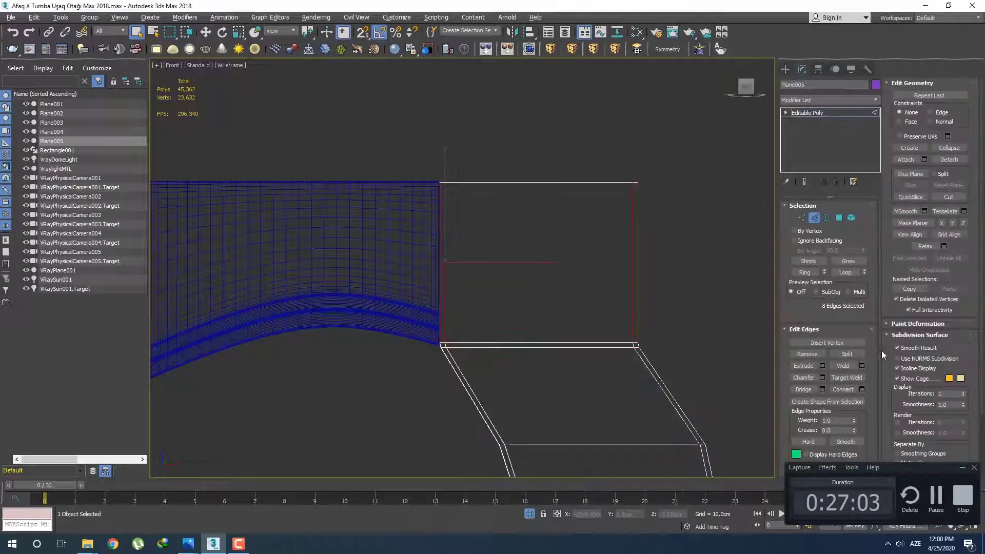
pyautogui.click(862, 389)
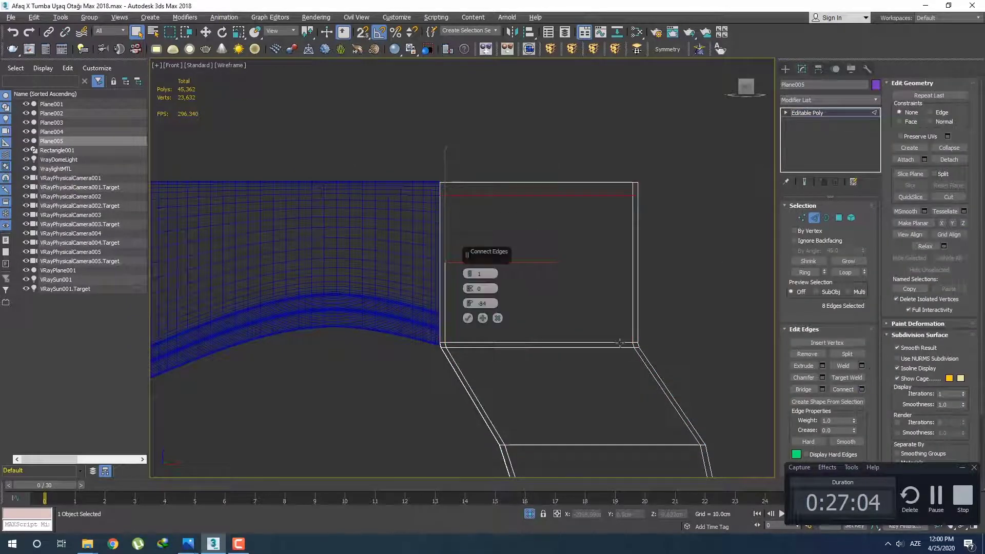
pyautogui.click(467, 319)
pyautogui.scroll(2, 502, 245)
pyautogui.press('w')
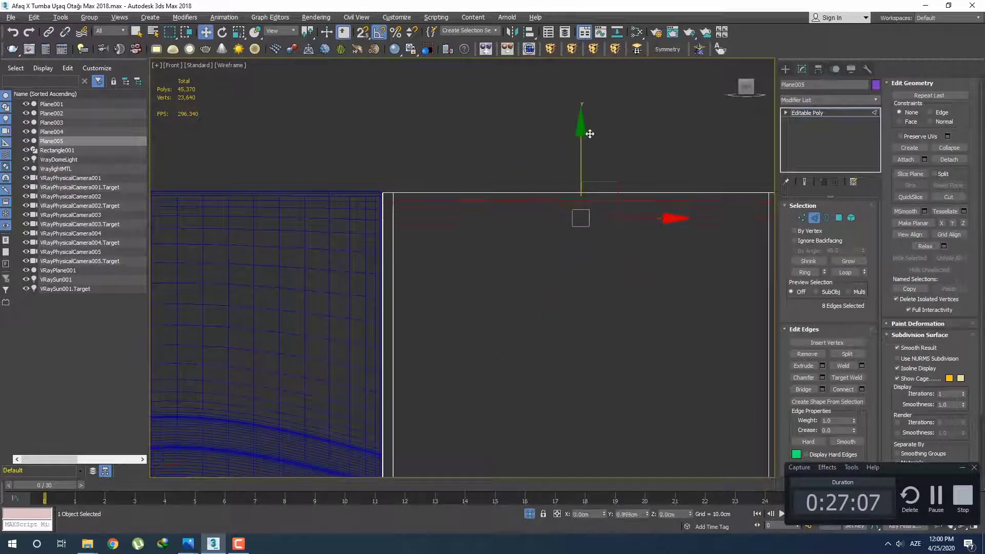
pyautogui.moveTo(588, 136); pyautogui.dragTo(588, 137)
pyautogui.click(608, 132)
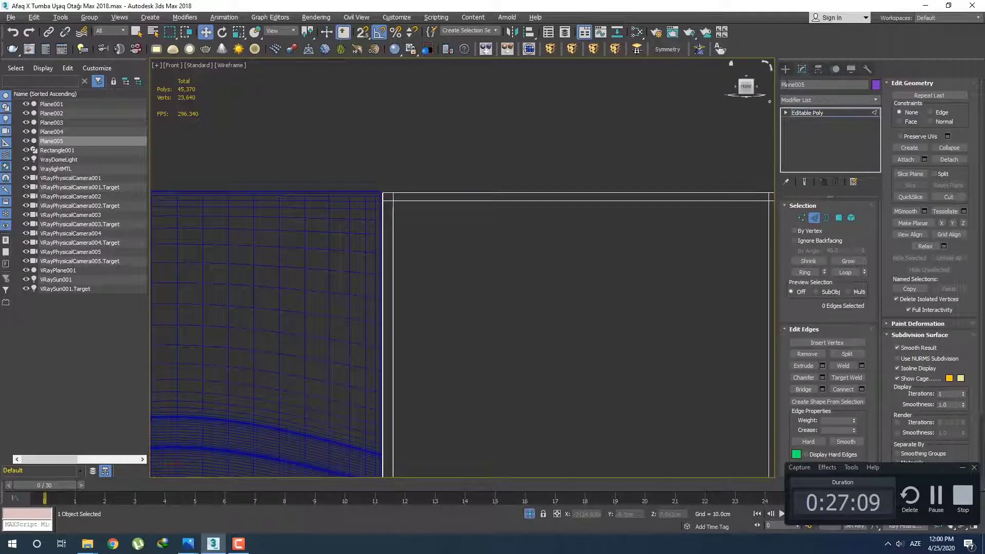
# Leave edge editing and apply a TurboSmooth modifier to the leg.
pyautogui.click(786, 70)
pyautogui.click(803, 71)
pyautogui.click(815, 100)
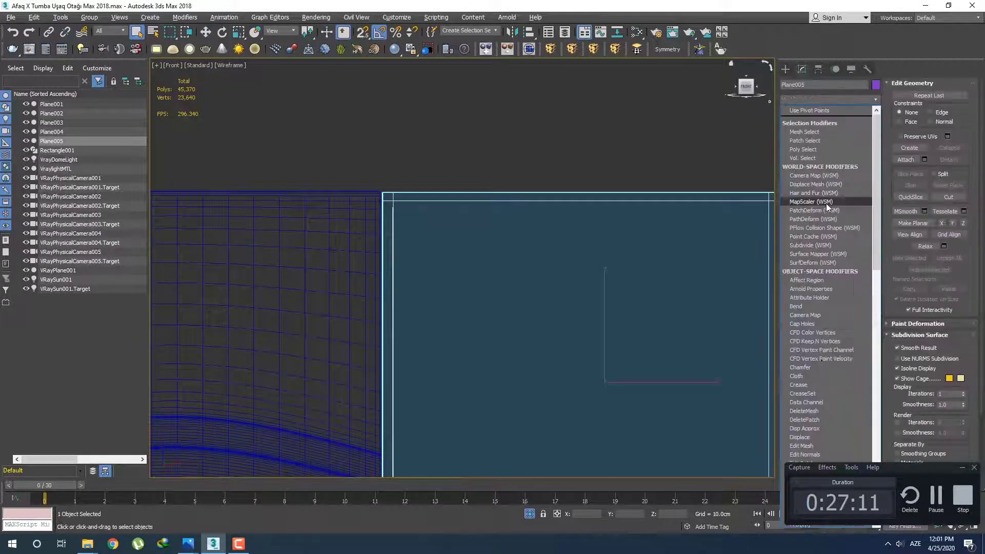
pyautogui.scroll(-10, 824, 200)
pyautogui.click(821, 337)
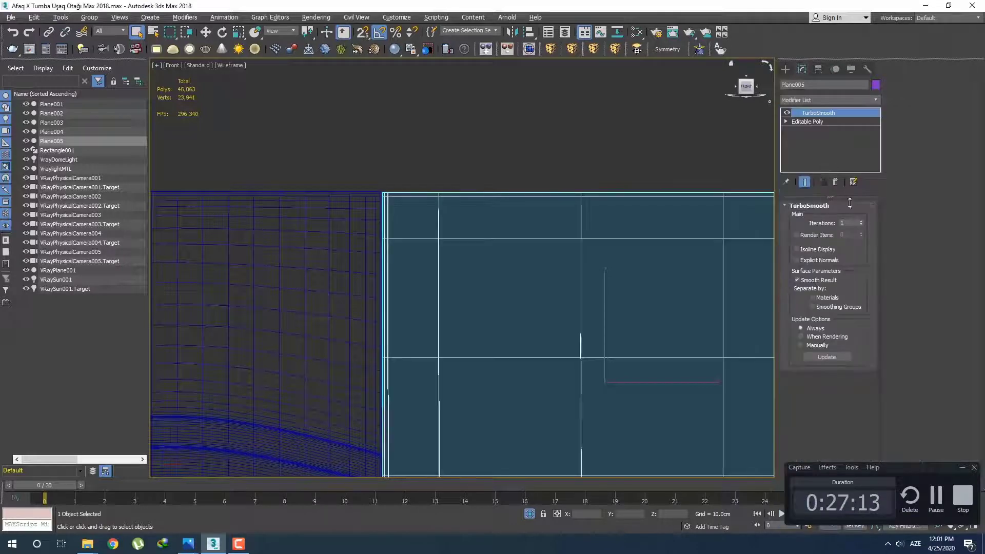
# Set the leg's TurboSmooth iterations to 2, show the front view shaded without edges and clear the selection.
pyautogui.click(862, 221)
pyautogui.click(786, 71)
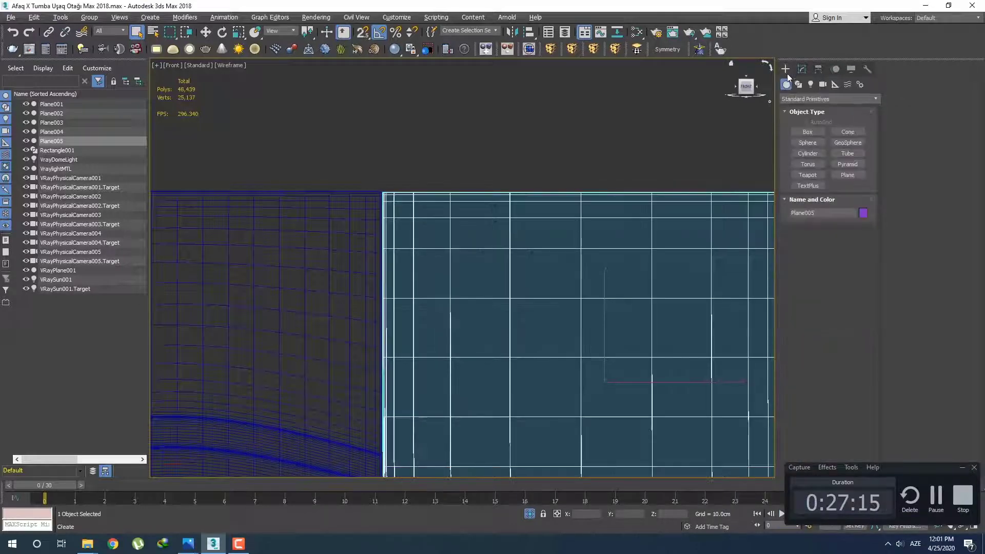
pyautogui.scroll(-5, 554, 167)
pyautogui.moveTo(592, 253); pyautogui.dragTo(563, 194, button='middle')
pyautogui.scroll(-3, 562, 190)
pyautogui.moveTo(602, 228); pyautogui.dragTo(620, 232, button='middle')
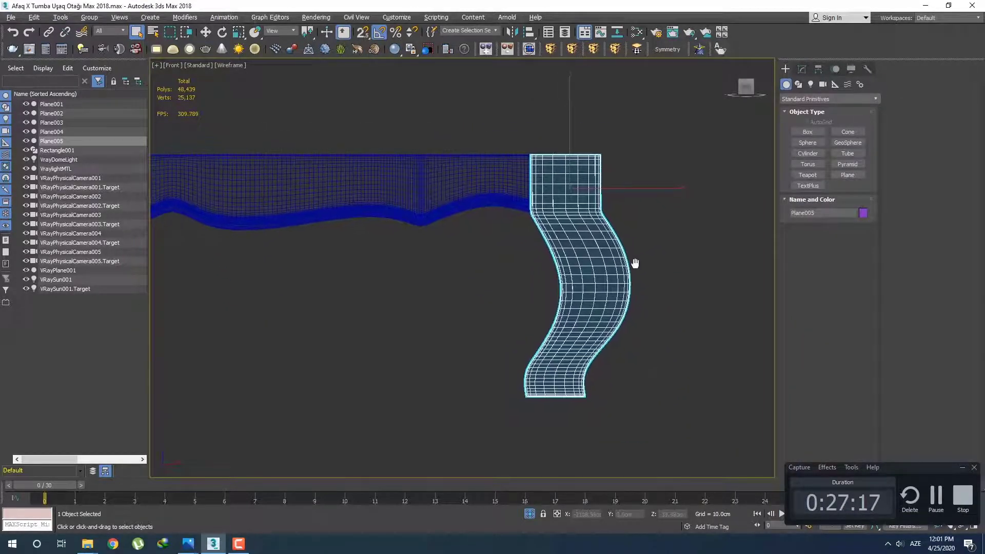
pyautogui.press('F3')
pyautogui.press('F4')
pyautogui.scroll(-3, 635, 267)
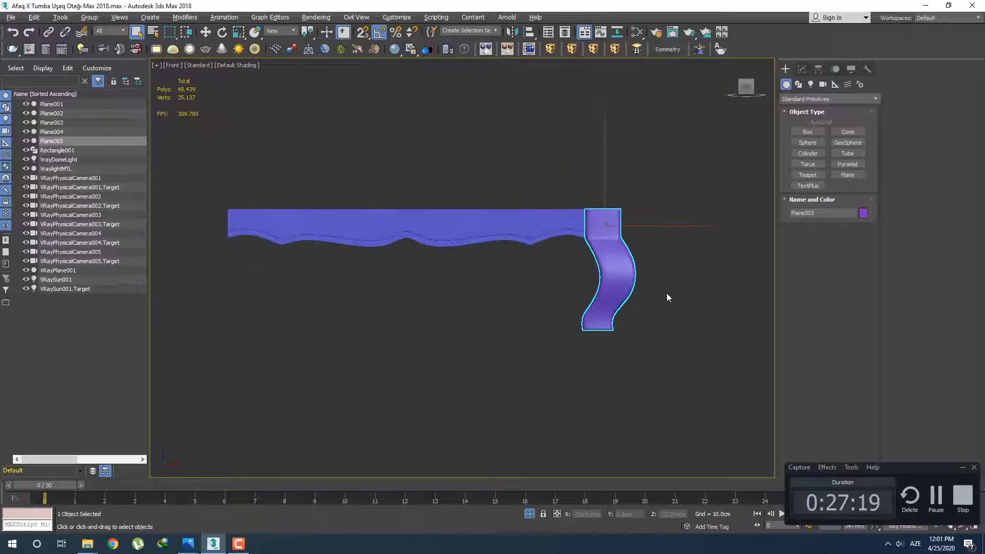
pyautogui.click(667, 294)
# Isolate the wavy panel and the leg in the perspective view and select the leg.
pyautogui.moveTo(640, 292); pyautogui.dragTo(564, 289, button='middle')
pyautogui.press('p')
pyautogui.press('z')
pyautogui.scroll(8, 562, 285)
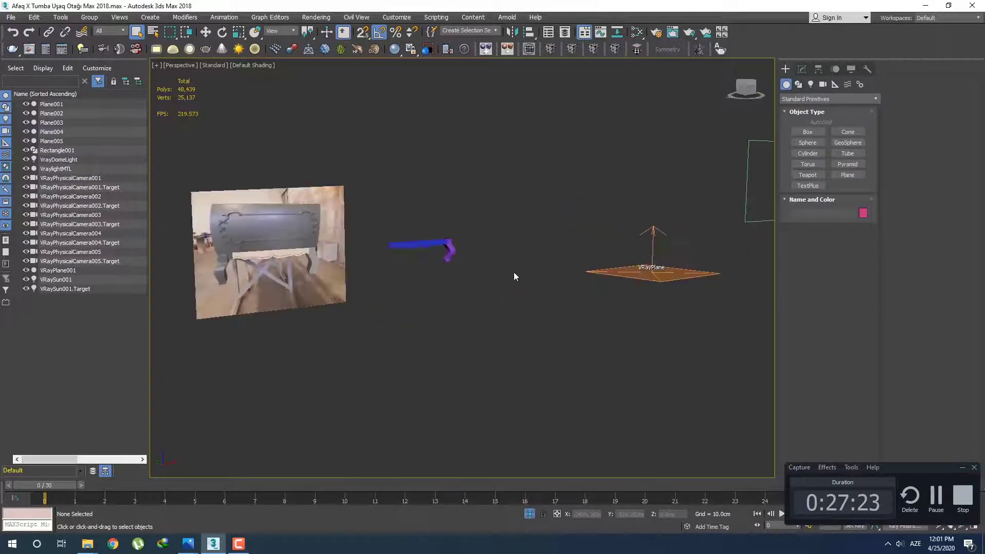
pyautogui.moveTo(488, 268); pyautogui.dragTo(322, 161)
pyautogui.hotkey('alt', 'q')
pyautogui.keyDown('alt'); pyautogui.moveTo(592, 289); pyautogui.dragTo(533, 322, button='middle'); pyautogui.keyUp('alt')
pyautogui.click(532, 323)
pyautogui.scroll(3, 575, 251)
pyautogui.click(604, 258)
pyautogui.scroll(3, 604, 258)
pyautogui.keyDown('alt'); pyautogui.moveTo(604, 258); pyautogui.dragTo(562, 267, button='middle'); pyautogui.keyUp('alt')
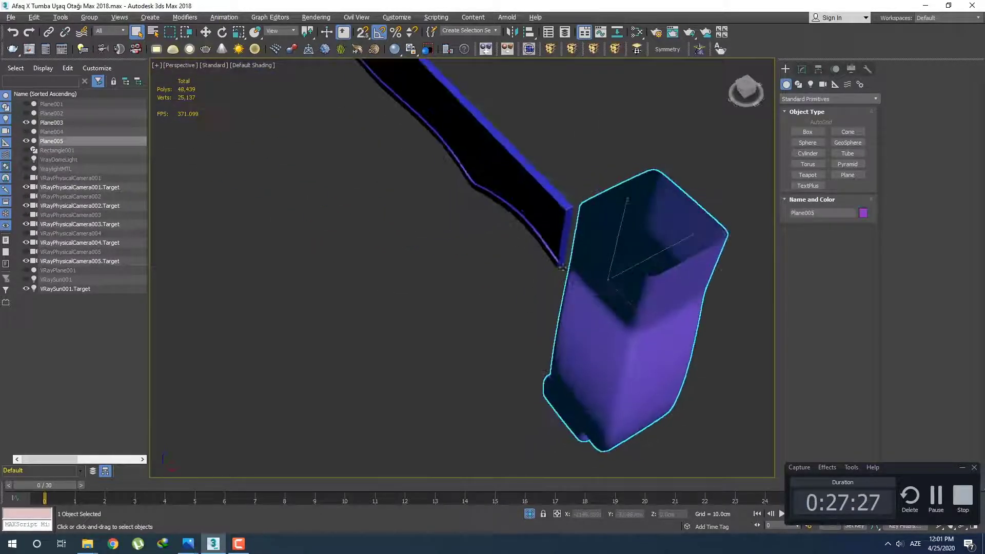
# Switch the leg to its Editable Poly level to show the unsmoothed shape in the top view.
pyautogui.press('t')
pyautogui.scroll(-5, 577, 239)
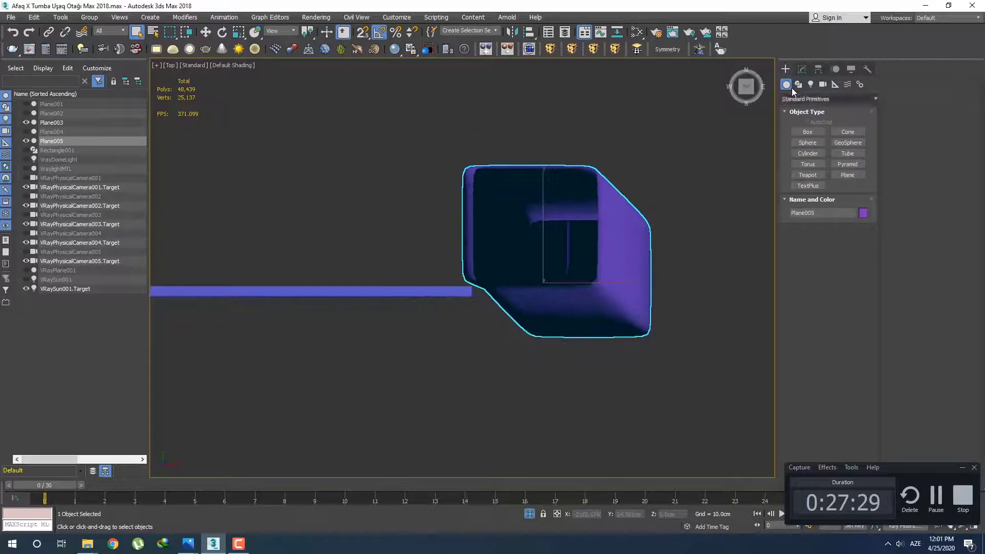
pyautogui.click(802, 68)
pyautogui.click(814, 121)
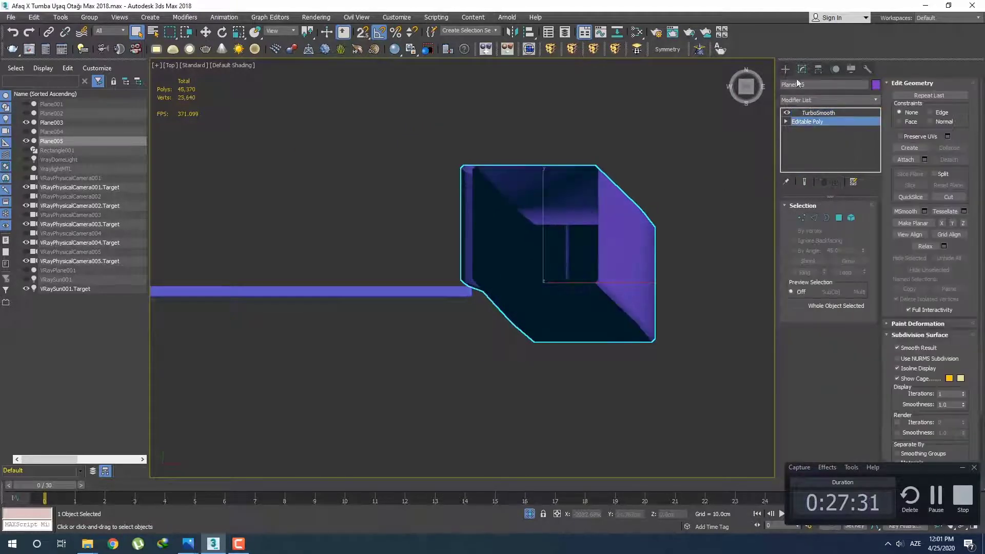
pyautogui.click(785, 69)
pyautogui.scroll(3, 567, 284)
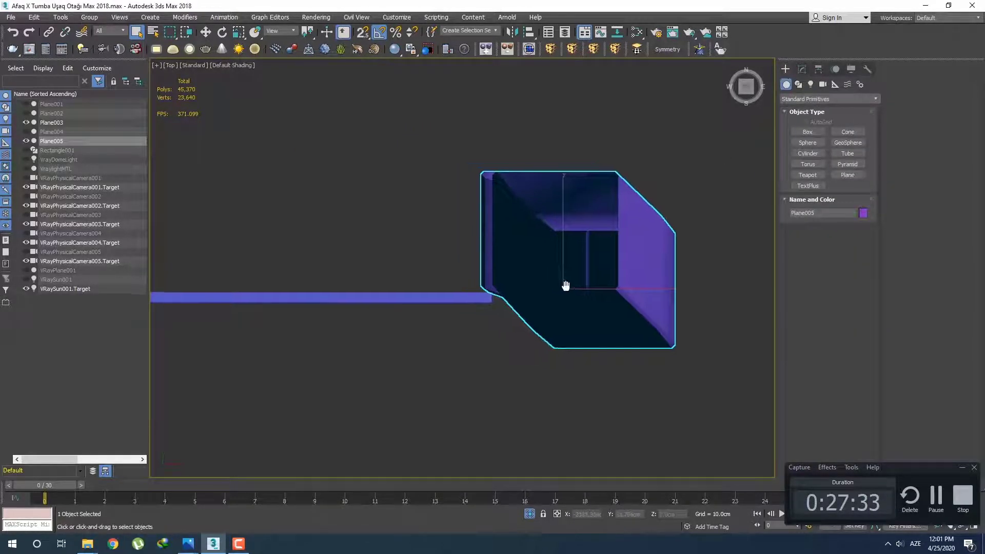
# Examine the joint between the wavy panel and the leg from the front and from above.
pyautogui.press('f')
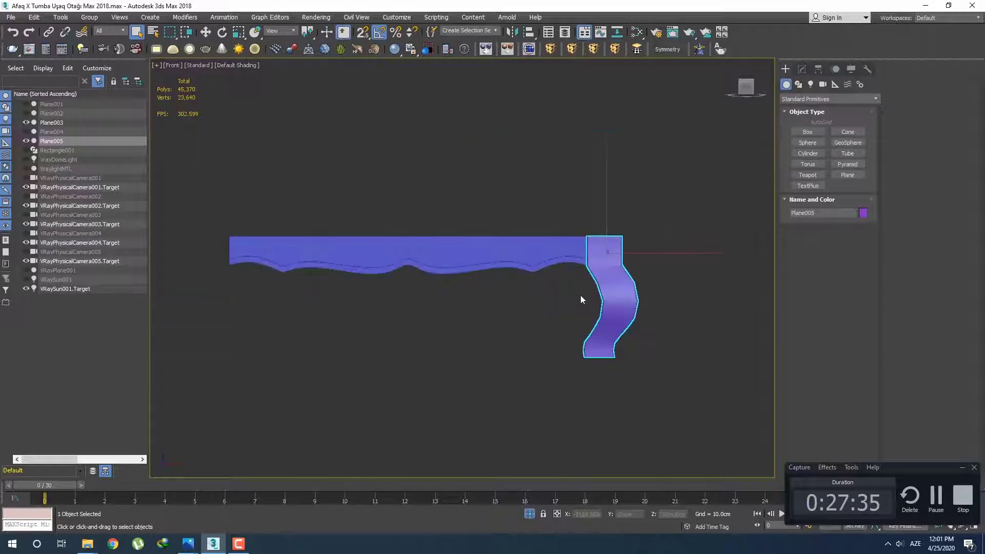
pyautogui.scroll(8, 582, 295)
pyautogui.moveTo(609, 240); pyautogui.dragTo(550, 341, button='middle')
pyautogui.scroll(-6, 594, 303)
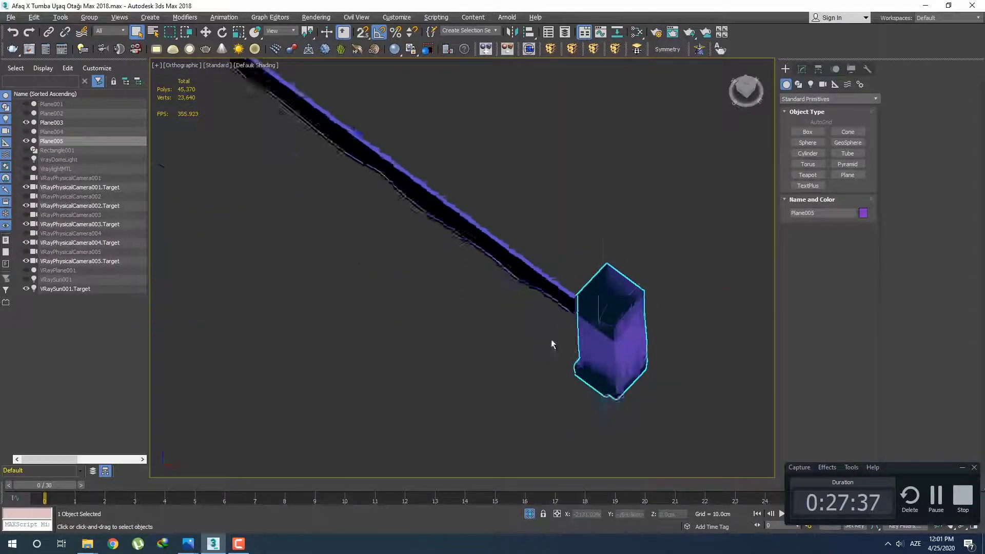
pyautogui.scroll(5, 550, 340)
pyautogui.press('t')
pyautogui.moveTo(510, 307); pyautogui.dragTo(532, 302, button='middle')
pyautogui.scroll(4, 532, 302)
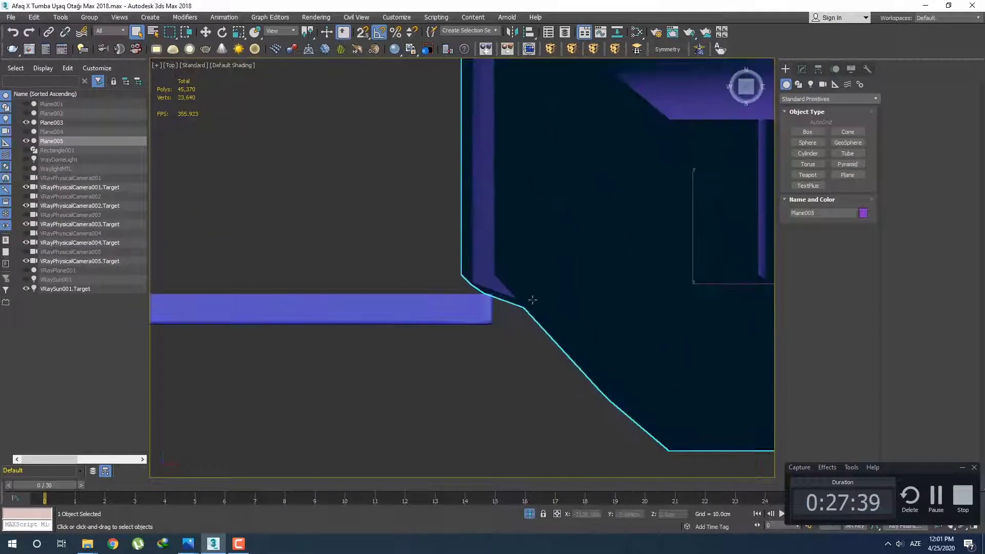
pyautogui.moveTo(560, 265); pyautogui.dragTo(546, 304, button='middle')
pyautogui.scroll(-4, 545, 305)
# In the left wireframe view, move the leg about 2.6 cm forward so its block lines up with the panel's front face.
pyautogui.press('F3')
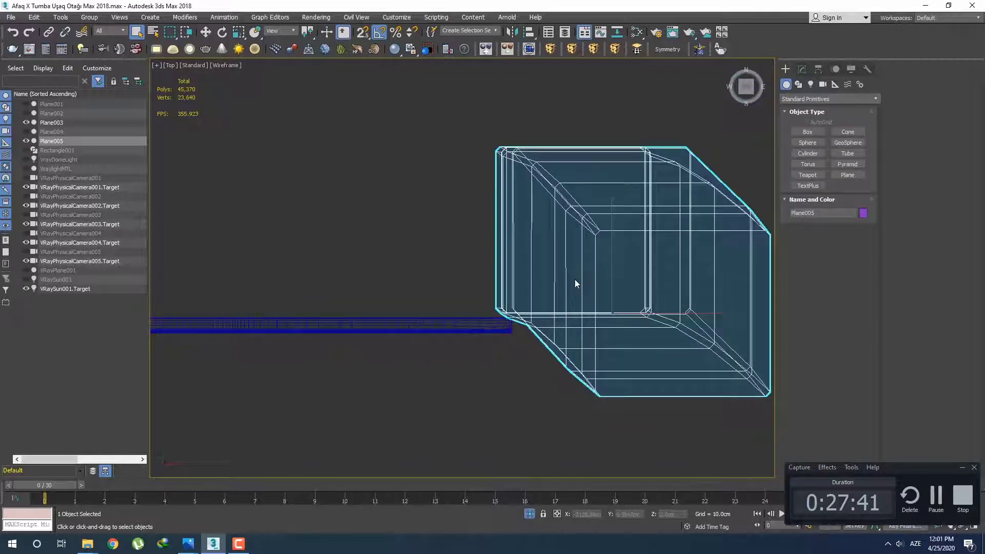
pyautogui.press('w')
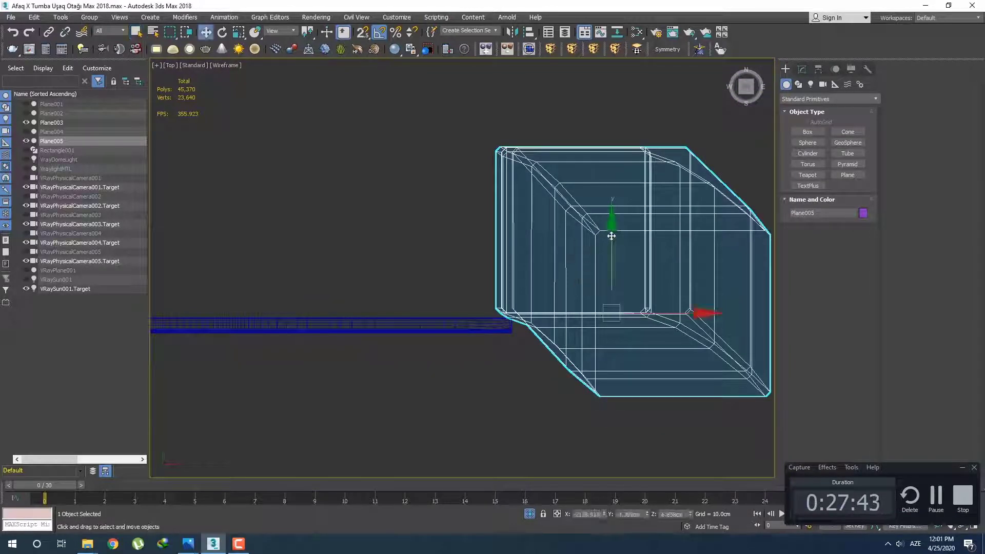
pyautogui.moveTo(600, 249); pyautogui.dragTo(598, 258, button='middle')
pyautogui.press('l')
pyautogui.scroll(8, 595, 271)
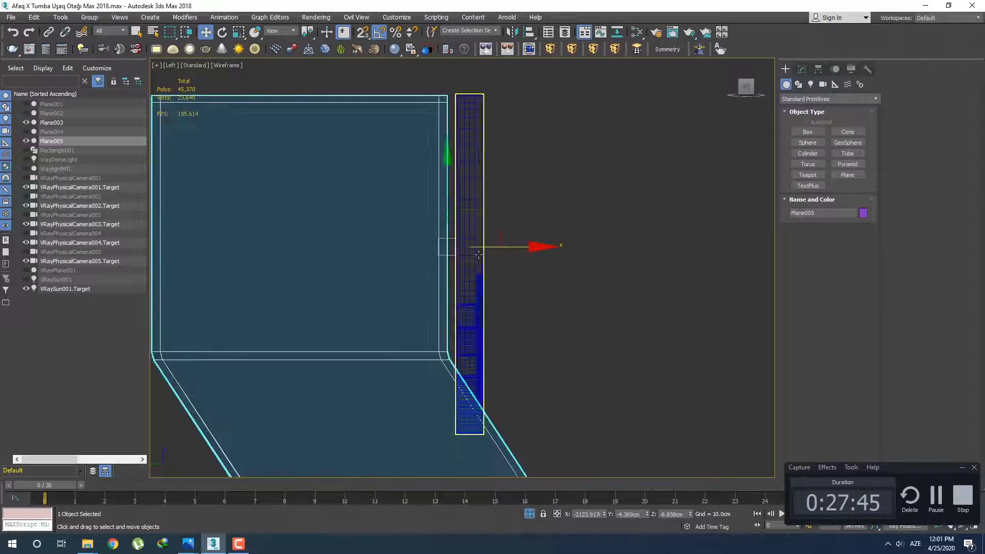
pyautogui.moveTo(502, 248); pyautogui.dragTo(537, 262)
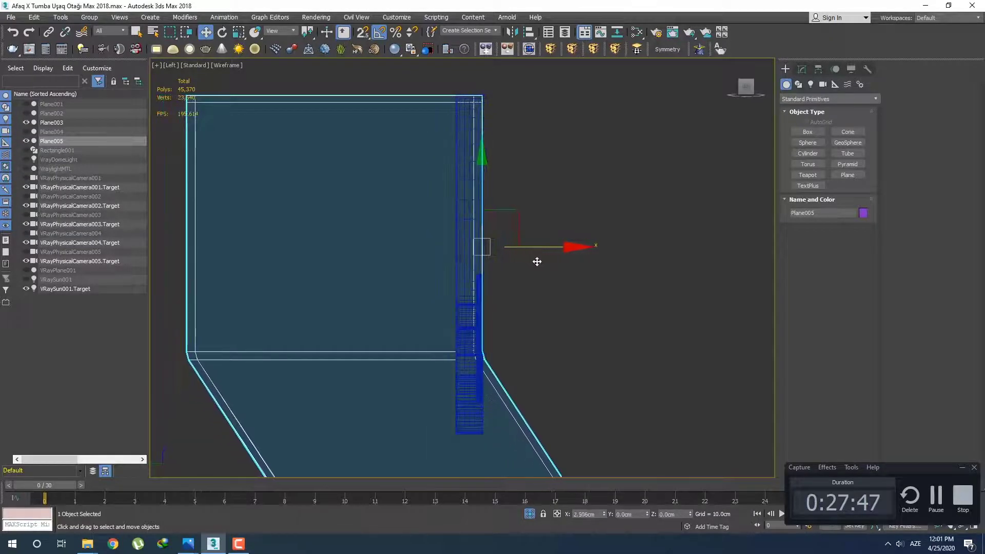
pyautogui.scroll(4, 485, 243)
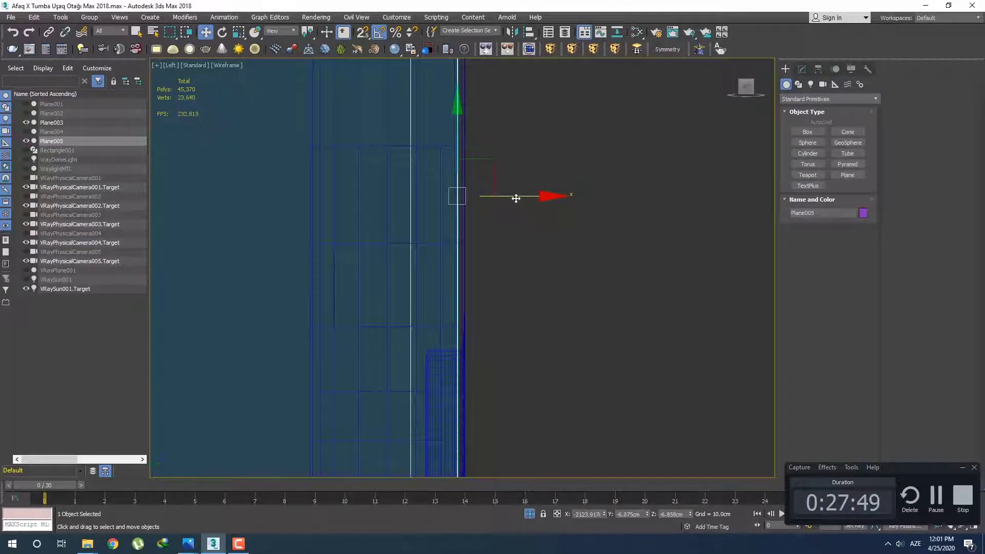
pyautogui.moveTo(516, 198); pyautogui.dragTo(525, 198)
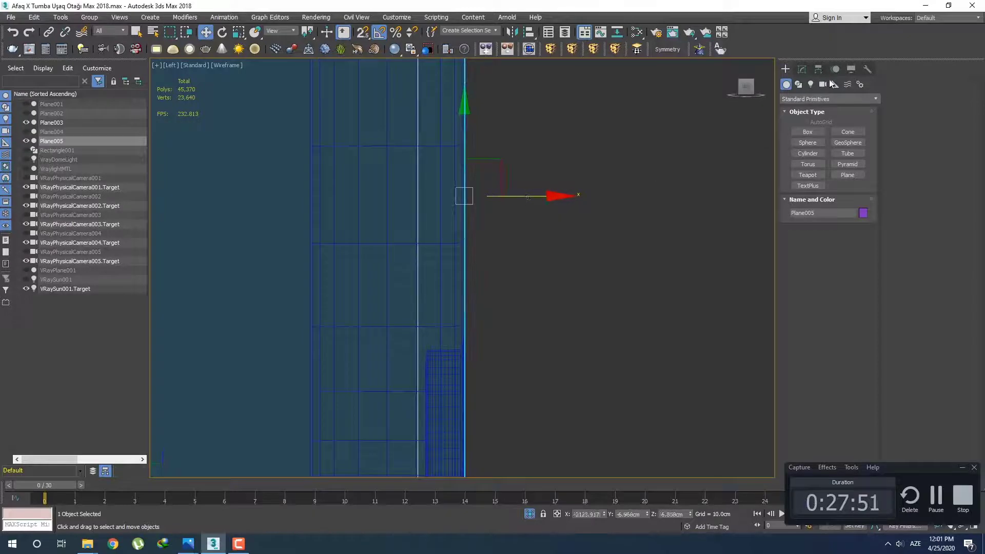
# Return the leg to its TurboSmooth level so the smoothed result is displayed.
pyautogui.click(802, 69)
pyautogui.click(788, 113)
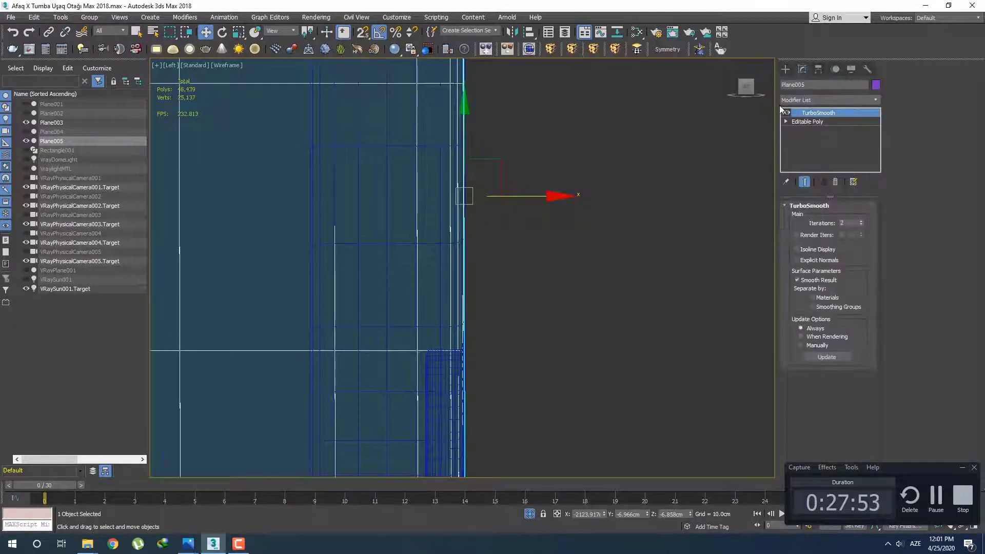
pyautogui.click(786, 69)
# Inspect the smoothed leg against the panel's end in a shaded perspective view.
pyautogui.moveTo(559, 229); pyautogui.dragTo(565, 258, button='middle')
pyautogui.scroll(-4, 565, 258)
pyautogui.press('p')
pyautogui.press('z')
pyautogui.moveTo(623, 274)
pyautogui.keyDown('alt'); pyautogui.mouseDown(button='middle')
pyautogui.moveTo(479, 311)
pyautogui.moveTo(481, 328)
pyautogui.mouseUp(button='middle'); pyautogui.keyUp('alt')
pyautogui.click(582, 247)
pyautogui.scroll(-5, 582, 247)
pyautogui.moveTo(515, 226)
pyautogui.mouseDown(button='middle')
pyautogui.moveTo(590, 266)
pyautogui.moveTo(589, 284)
pyautogui.moveTo(583, 260)
pyautogui.moveTo(591, 287)
pyautogui.moveTo(521, 319)
pyautogui.moveTo(528, 341)
pyautogui.moveTo(609, 288)
pyautogui.mouseUp(button='middle')
pyautogui.press('F3')
pyautogui.scroll(3, 607, 280)
pyautogui.click(528, 340)
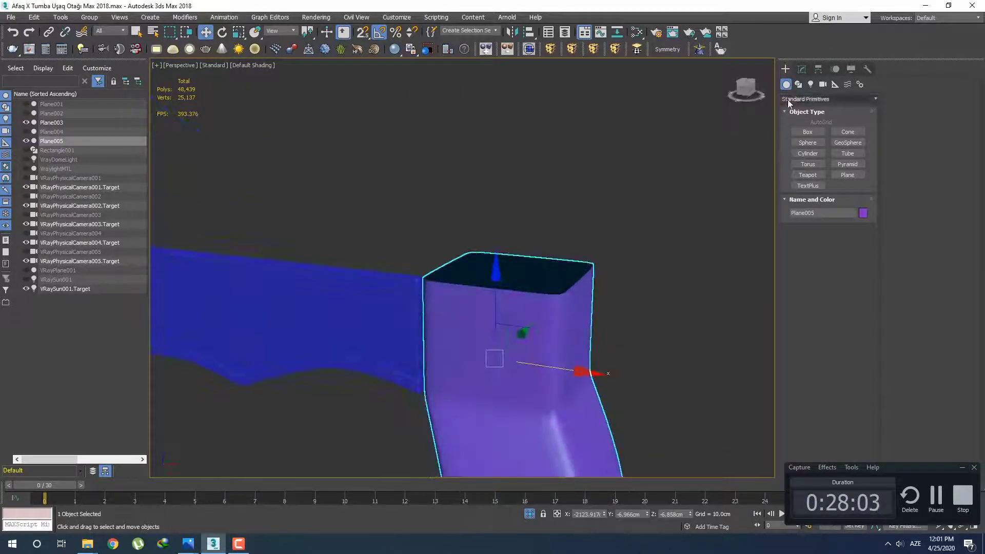
# Compare the TurboSmooth settings and mesh density of the leg and the wavy panel with edged faces shown.
pyautogui.click(803, 69)
pyautogui.click(786, 69)
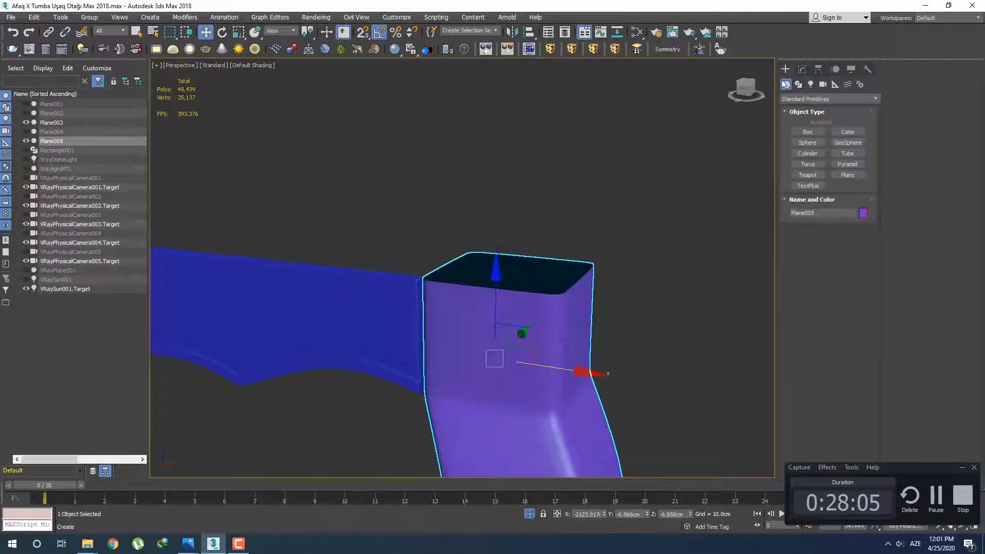
pyautogui.moveTo(511, 341)
pyautogui.mouseDown(button='middle')
pyautogui.moveTo(527, 352)
pyautogui.moveTo(534, 314)
pyautogui.mouseUp(button='middle')
pyautogui.press('F4')
pyautogui.scroll(3, 534, 314)
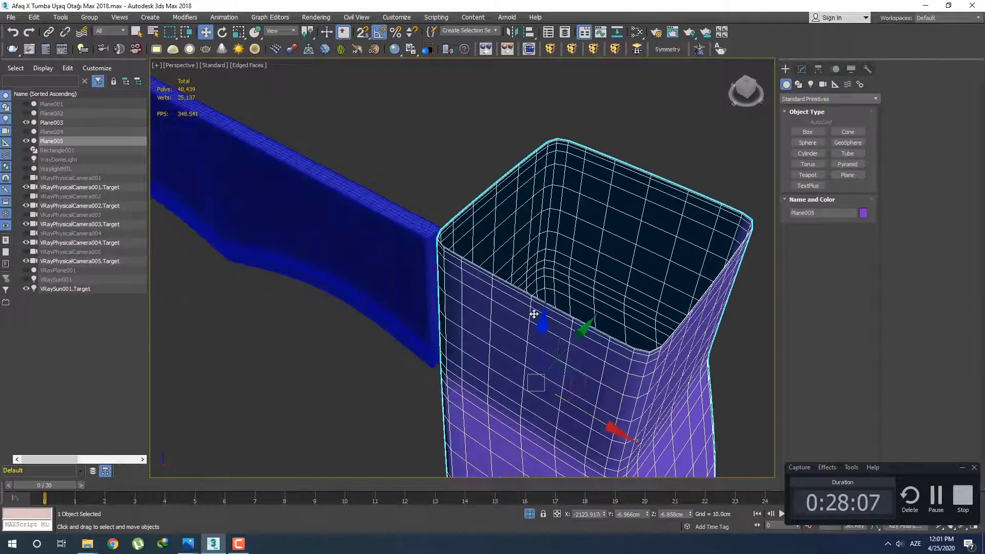
pyautogui.click(423, 248)
pyautogui.click(803, 68)
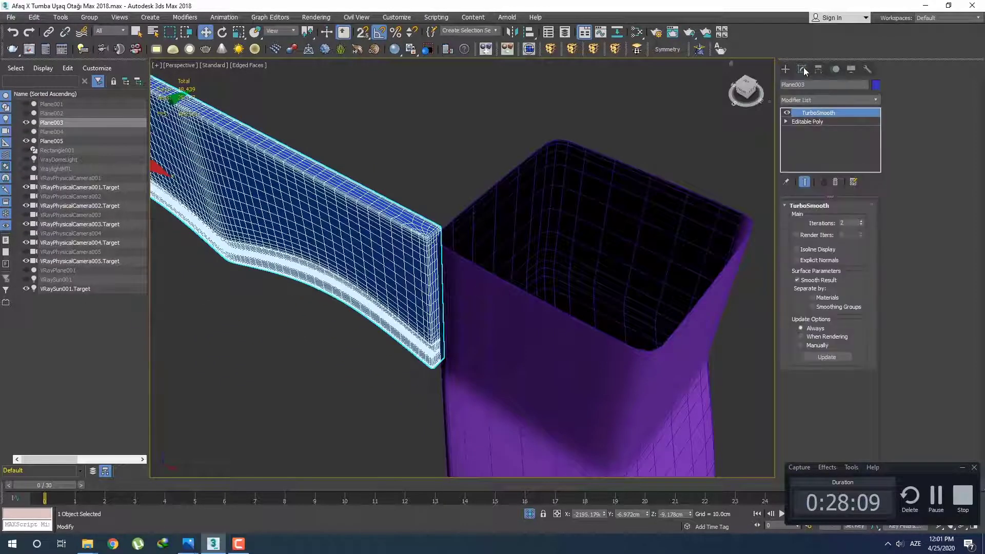
pyautogui.click(786, 69)
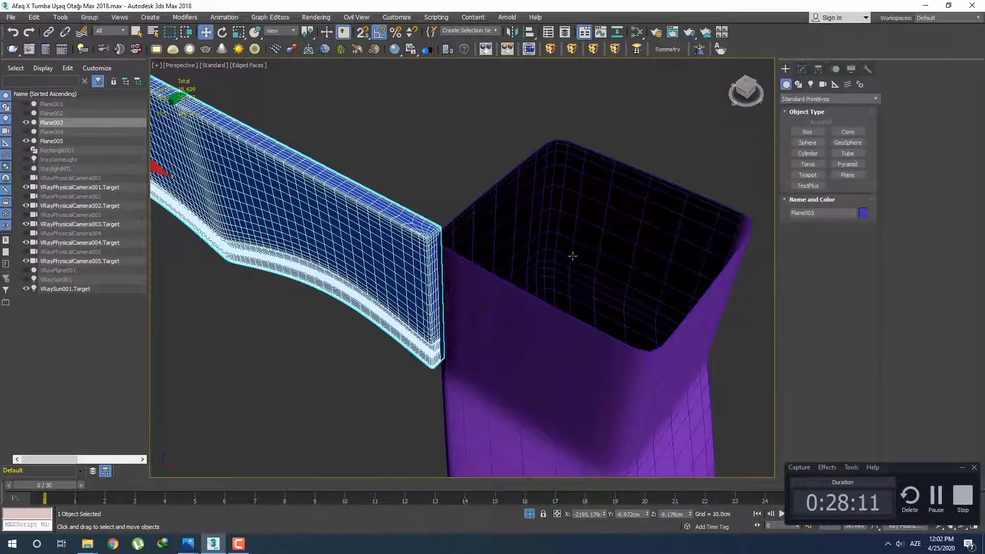
# Move the leg about 1.5 cm further forward so its block projects past the panel's front face.
pyautogui.click(570, 255)
pyautogui.scroll(2, 546, 286)
pyautogui.moveTo(546, 286); pyautogui.dragTo(522, 271, button='middle')
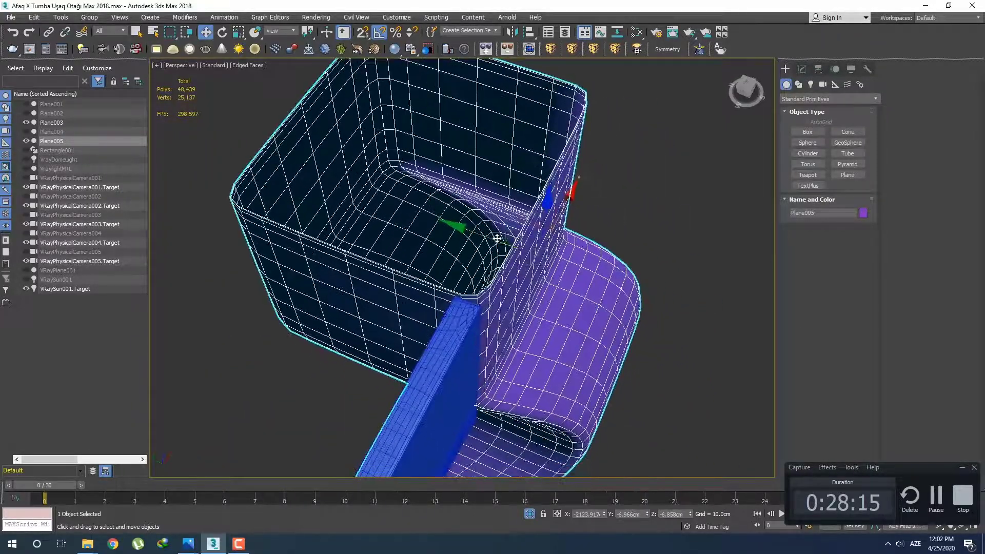
pyautogui.moveTo(496, 239); pyautogui.dragTo(511, 246)
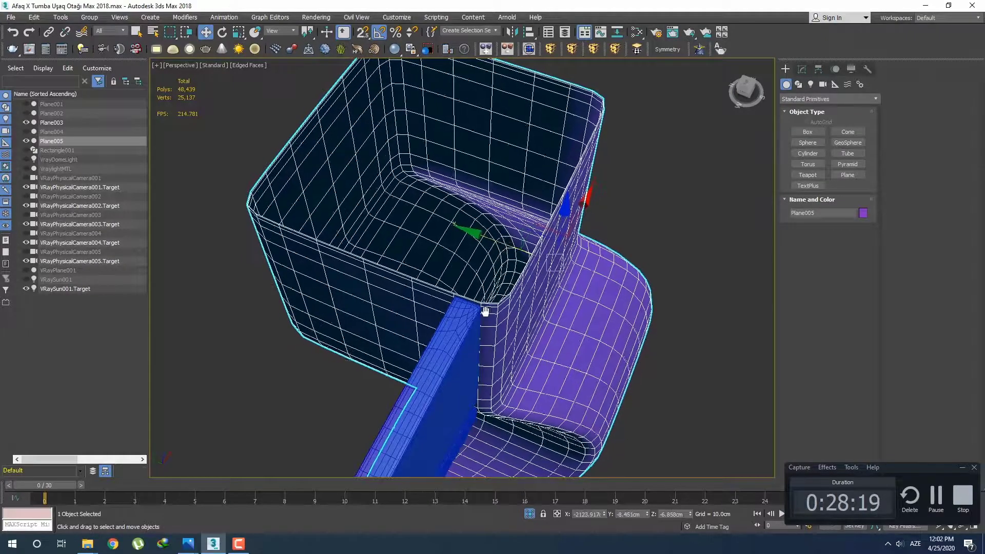
# Compare the leg's position at the panel's end with the cabinet reference photo.
pyautogui.keyDown('alt'); pyautogui.moveTo(486, 312); pyautogui.dragTo(501, 243, button='middle'); pyautogui.keyUp('alt')
pyautogui.scroll(-6, 485, 309)
pyautogui.scroll(3, 462, 252)
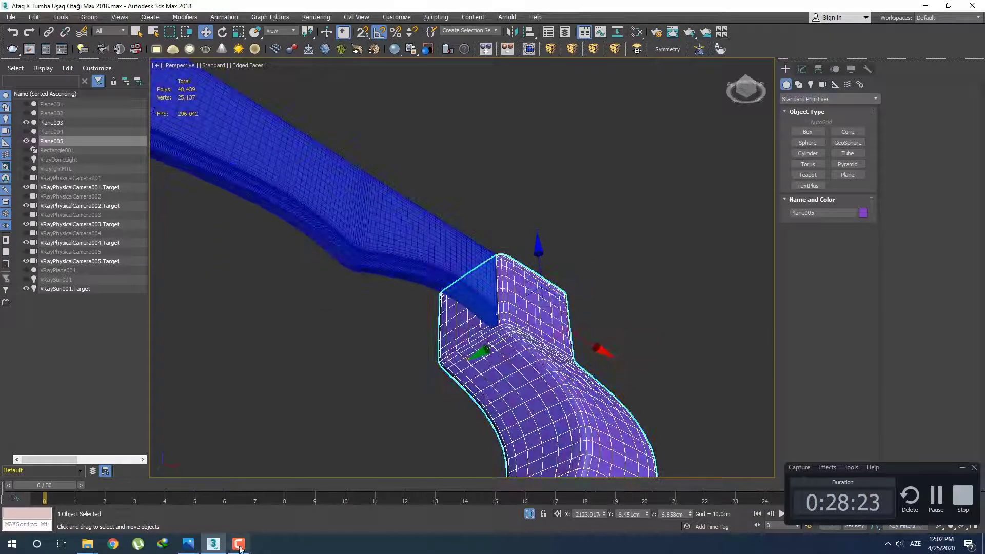
pyautogui.moveTo(188, 545)
pyautogui.click(293, 495)
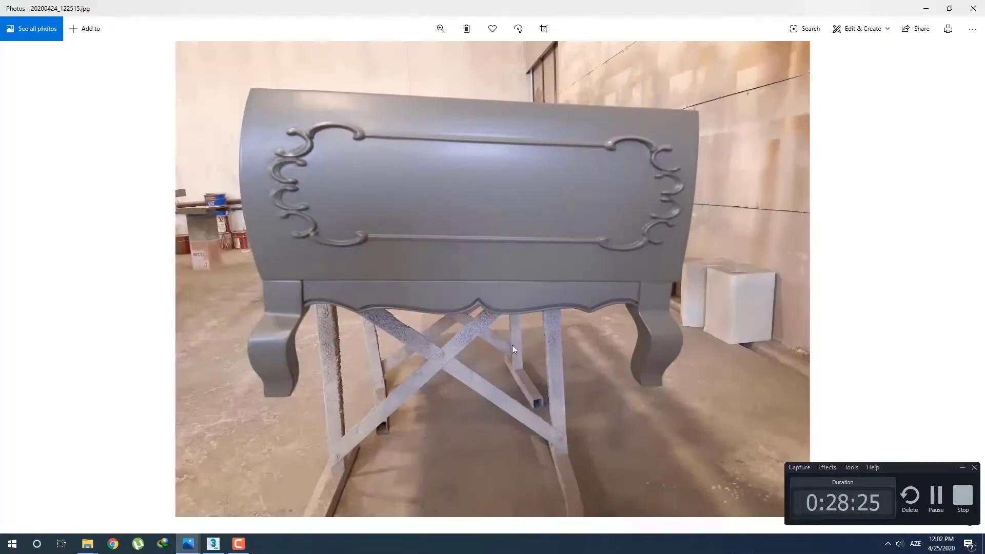
pyautogui.click(926, 8)
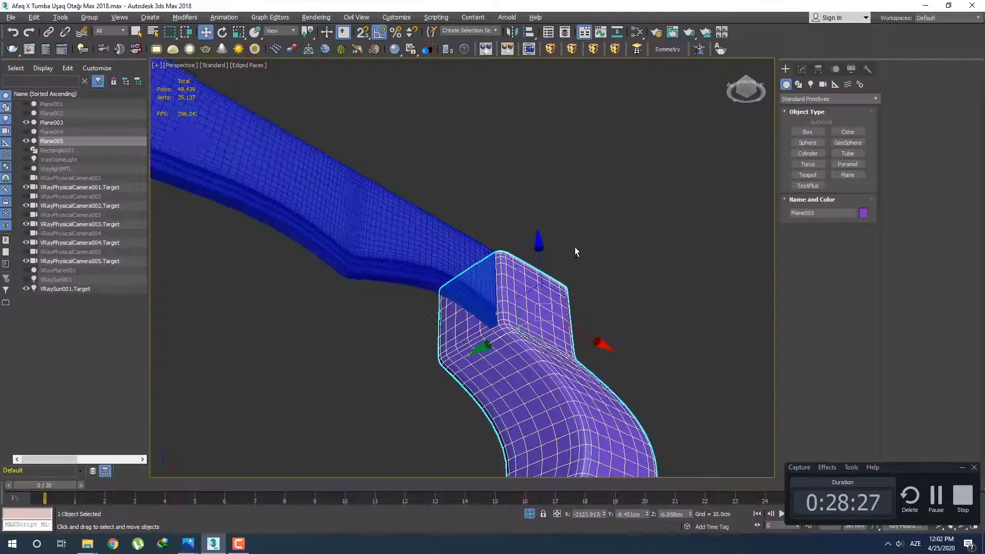
# Examine the leg and panel together from the front and in perspective.
pyautogui.scroll(-5, 575, 247)
pyautogui.press('f')
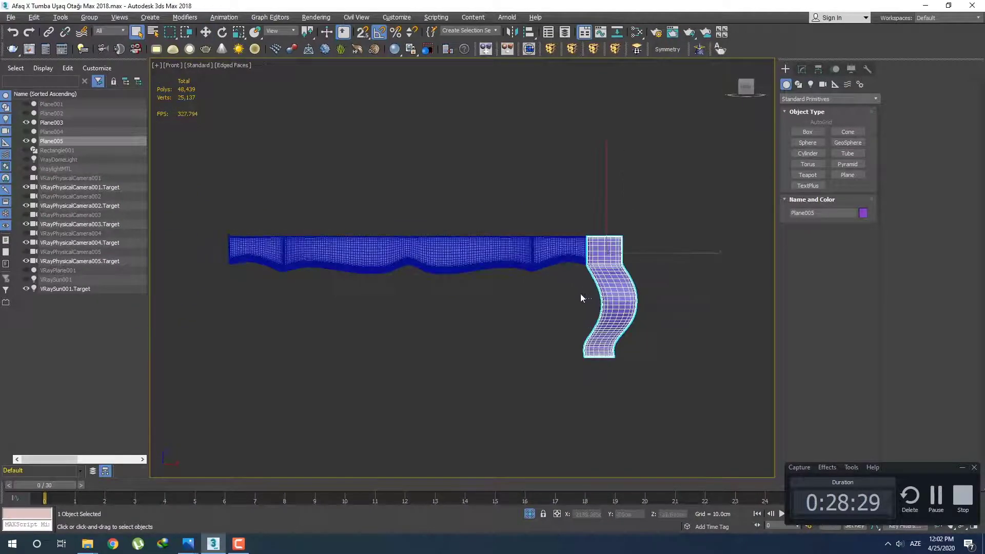
pyautogui.press('w')
pyautogui.press('q')
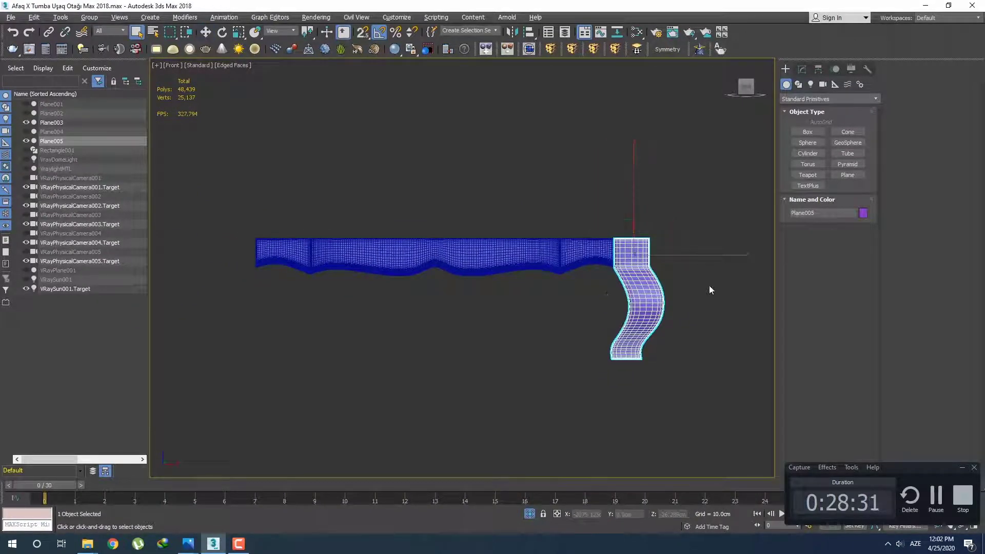
pyautogui.press('p')
pyautogui.press('z')
pyautogui.keyDown('alt'); pyautogui.moveTo(685, 278); pyautogui.dragTo(631, 304, button='middle'); pyautogui.keyUp('alt')
pyautogui.keyDown('alt'); pyautogui.moveTo(645, 293); pyautogui.dragTo(583, 277, button='middle'); pyautogui.keyUp('alt')
pyautogui.click(815, 131)
pyautogui.scroll(-4, 610, 290)
pyautogui.scroll(-4, 504, 301)
pyautogui.press('z')
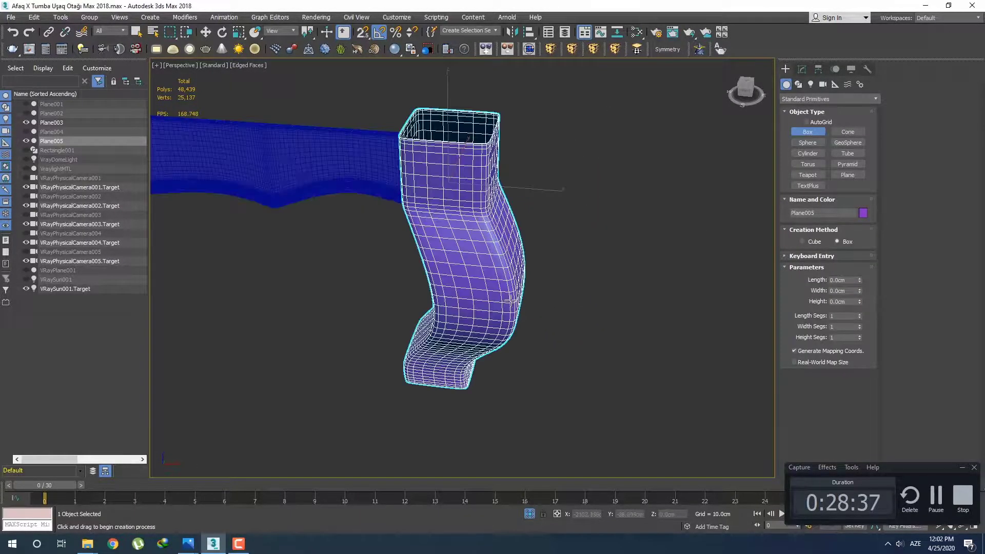
pyautogui.scroll(-3, 514, 304)
pyautogui.press('f')
pyautogui.scroll(4, 527, 309)
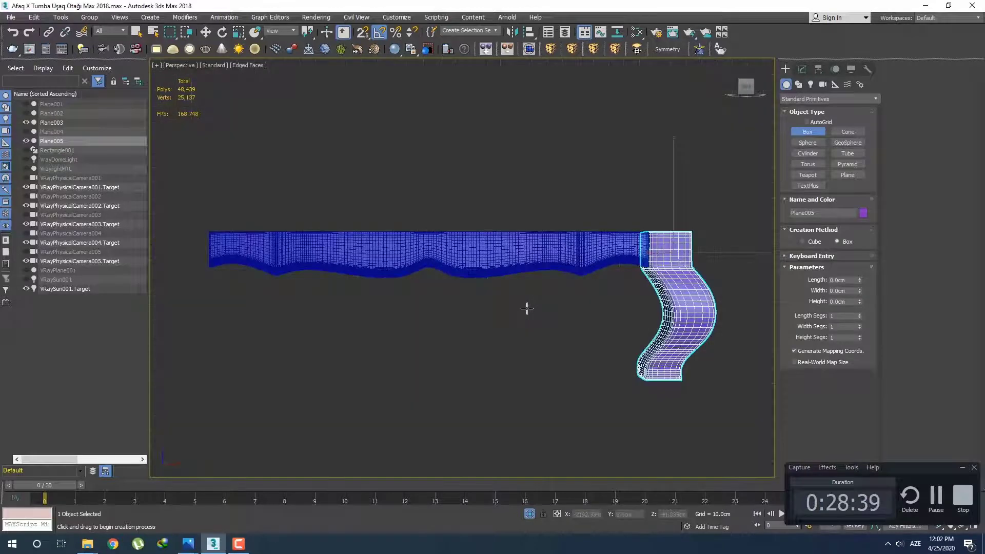
pyautogui.press('p')
pyautogui.scroll(-6, 538, 341)
pyautogui.moveTo(594, 359); pyautogui.dragTo(435, 294, button='middle')
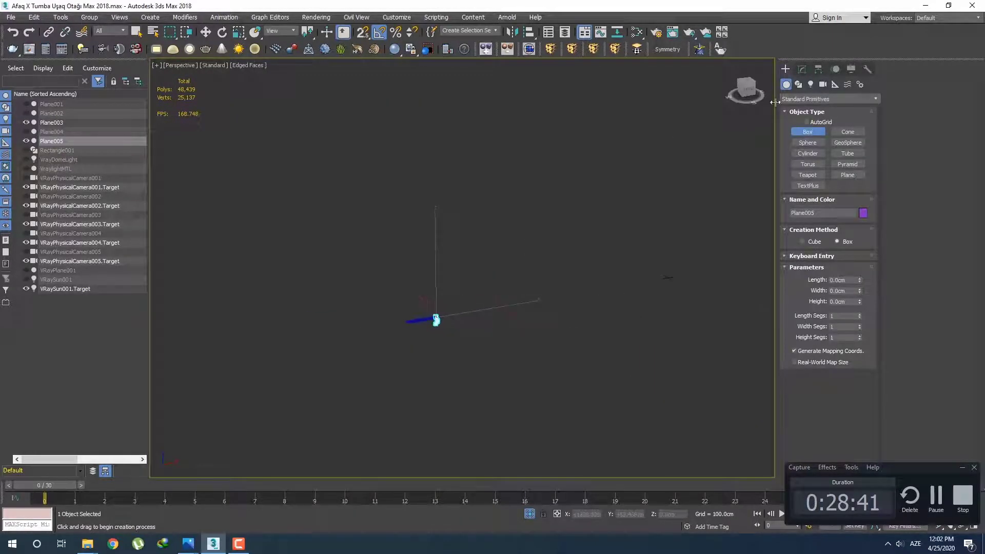
pyautogui.click(137, 33)
# Select the wavy panel and the leg together and move both clear of the home grid.
pyautogui.moveTo(485, 347); pyautogui.dragTo(695, 290)
pyautogui.press('w')
pyautogui.scroll(5, 669, 286)
pyautogui.moveTo(669, 286); pyautogui.dragTo(557, 329, button='middle')
pyautogui.keyDown('alt'); pyautogui.moveTo(557, 328); pyautogui.dragTo(547, 352, button='middle'); pyautogui.keyUp('alt')
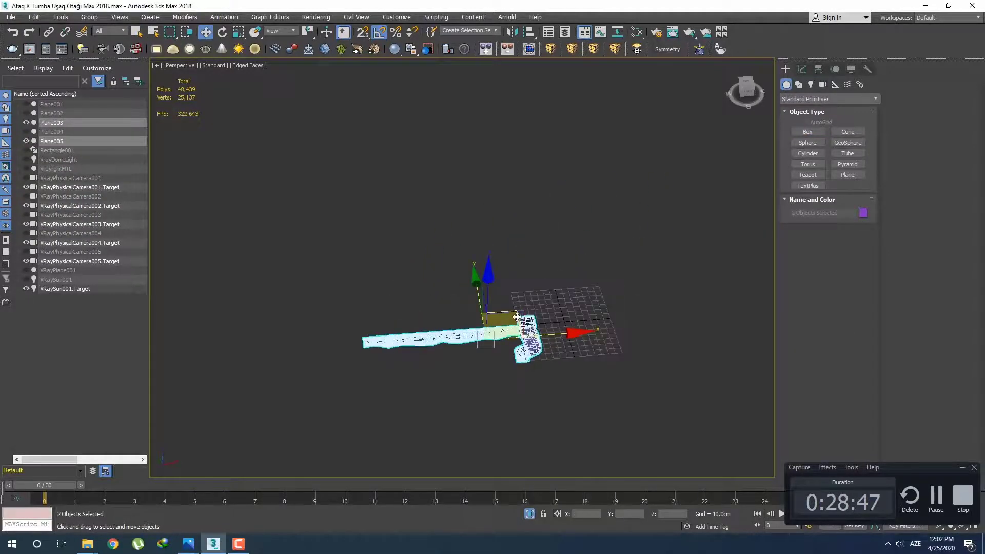
pyautogui.moveTo(517, 315); pyautogui.dragTo(545, 230)
pyautogui.scroll(4, 548, 252)
pyautogui.keyDown('alt'); pyautogui.moveTo(551, 275); pyautogui.dragTo(578, 257, button='middle'); pyautogui.keyUp('alt')
pyautogui.press('q')
pyautogui.moveTo(587, 297); pyautogui.dragTo(558, 300, button='middle')
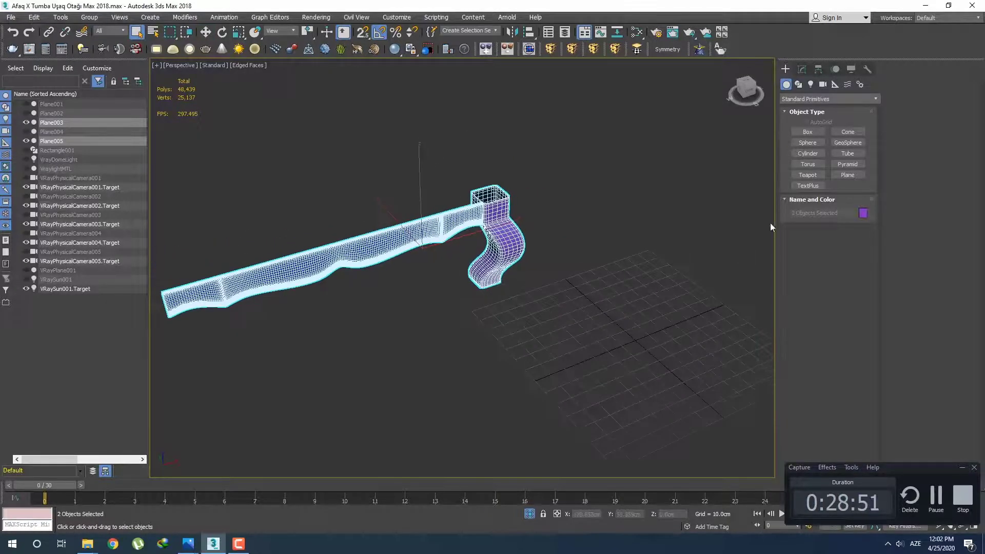
# Create a tall box about 19 × 18.4 × 75.5 cm on the home grid beside the panel and leg.
pyautogui.click(808, 132)
pyautogui.moveTo(626, 356); pyautogui.dragTo(665, 333)
pyautogui.click(675, 242)
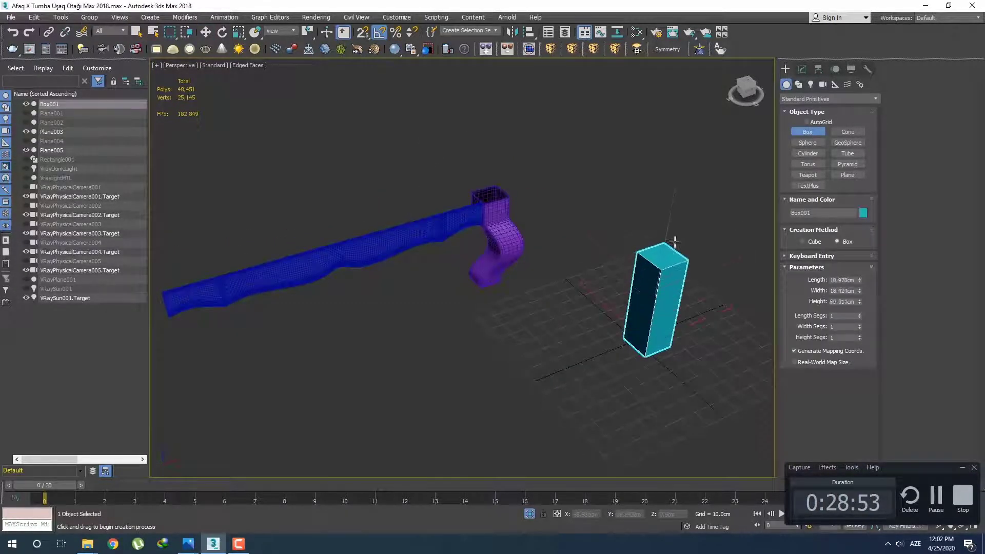
pyautogui.click(677, 221)
pyautogui.moveTo(704, 248); pyautogui.dragTo(579, 245, button='middle')
# Resize the box to 5 cm length, 5 cm width and 32 cm height.
pyautogui.click(802, 70)
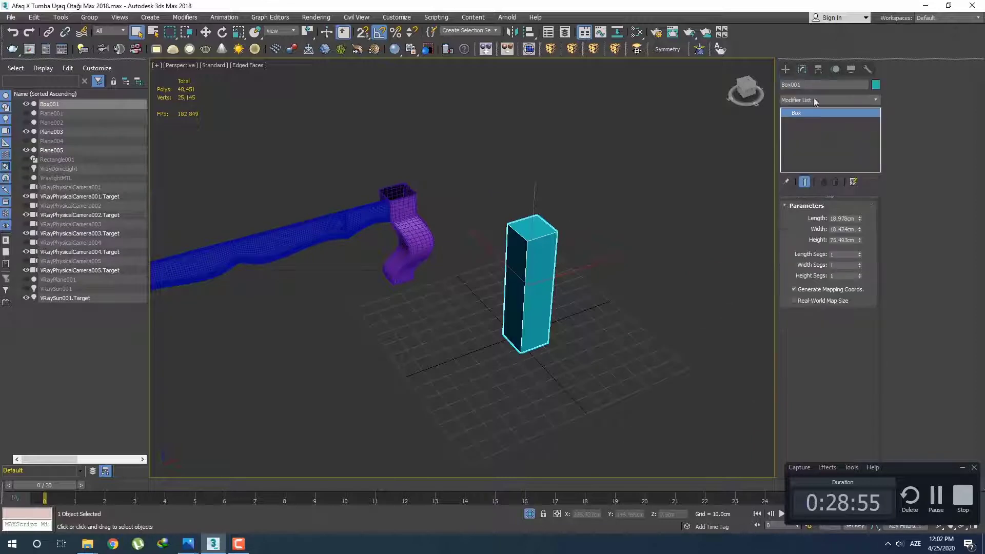
pyautogui.click(849, 240)
pyautogui.write('32')
pyautogui.press('Return')
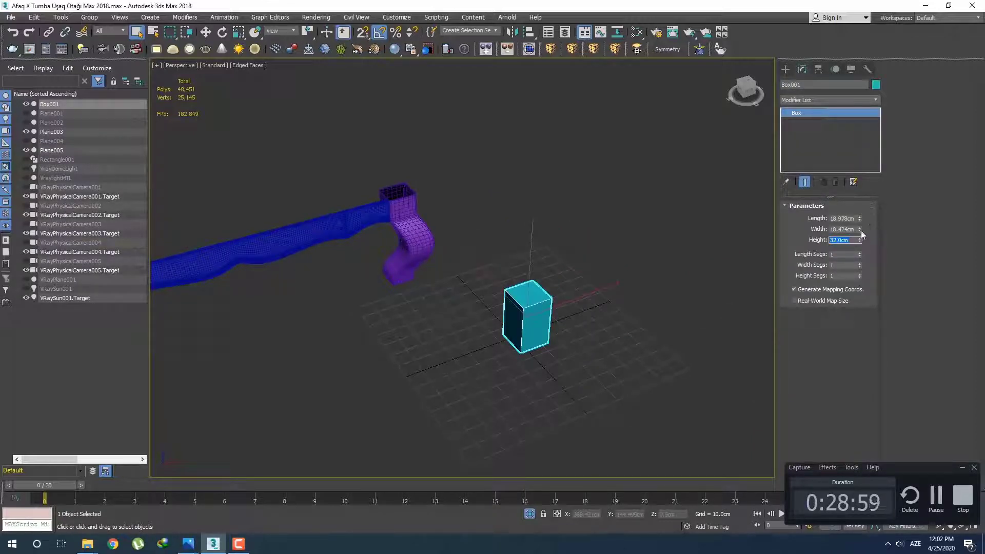
pyautogui.click(852, 229)
pyautogui.write('5')
pyautogui.press('Return')
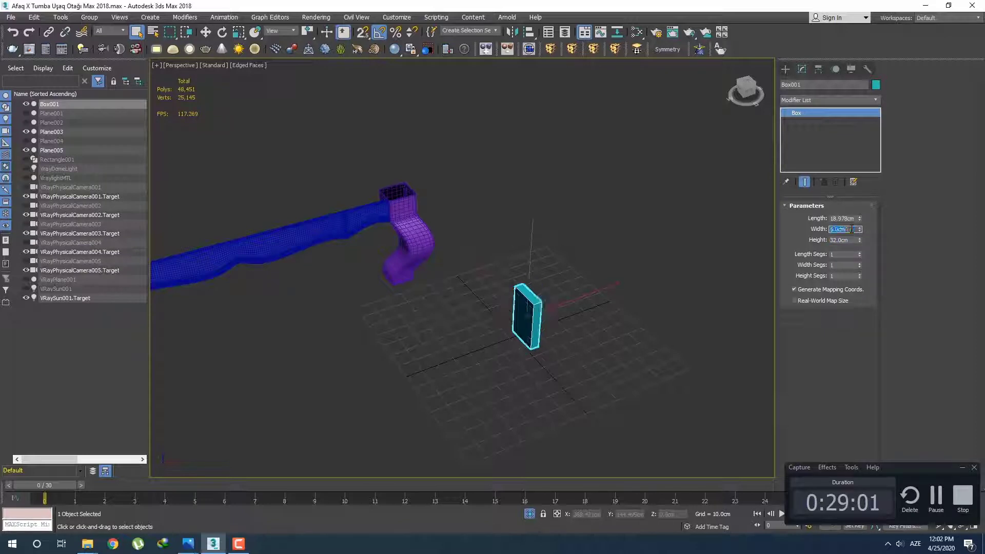
pyautogui.click(848, 219)
pyautogui.write('5')
pyautogui.press('Return')
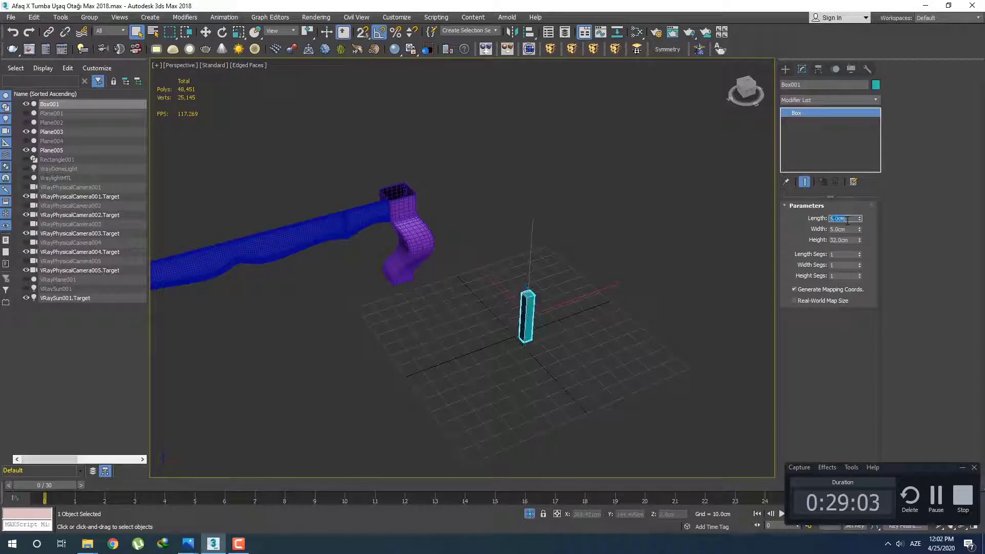
# Switch to the front view and select the wavy panel and the leg together with the box.
pyautogui.click(786, 69)
pyautogui.scroll(-3, 629, 249)
pyautogui.press('f')
pyautogui.press('z')
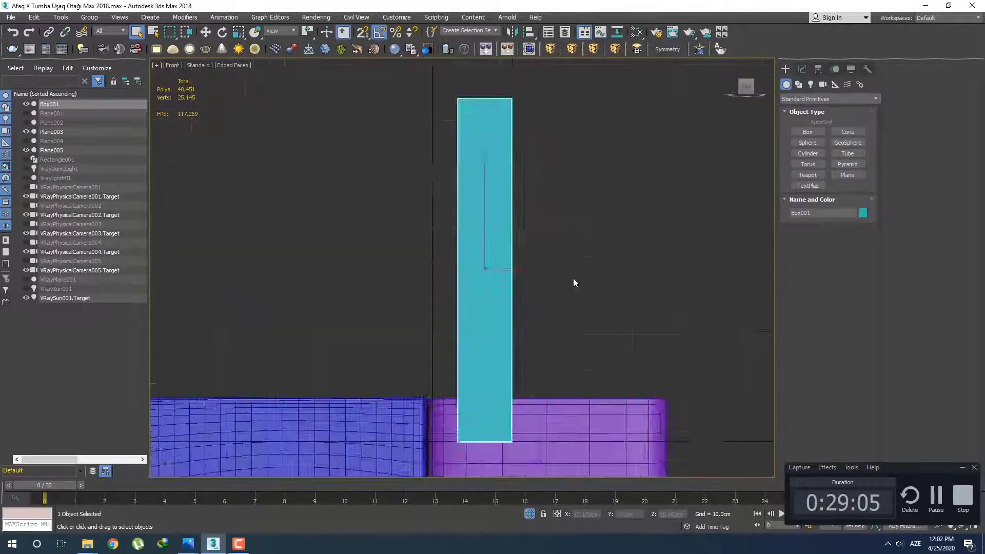
pyautogui.scroll(-7, 574, 272)
pyautogui.scroll(-2, 576, 264)
pyautogui.moveTo(575, 264); pyautogui.dragTo(533, 258, button='middle')
pyautogui.keyDown('ctrl'); pyautogui.click(576, 268); pyautogui.keyUp('ctrl')
pyautogui.keyDown('ctrl'); pyautogui.click(529, 228); pyautogui.keyUp('ctrl')
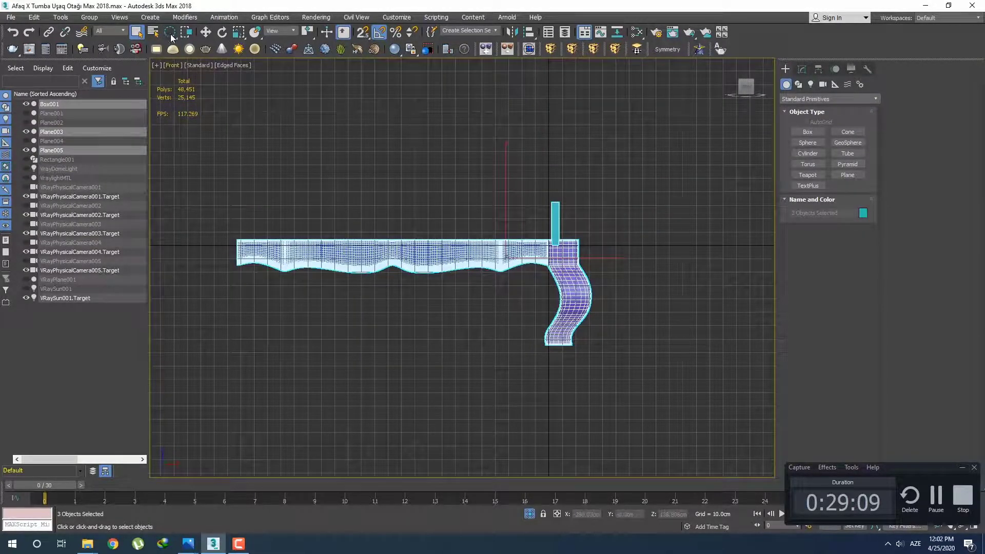
# Try to scale the box, panel and leg uniformly to 20 percent, and undo the scaling.
pyautogui.moveTo(171, 37); pyautogui.dragTo(170, 33)
pyautogui.moveTo(238, 33); pyautogui.dragTo(240, 36)
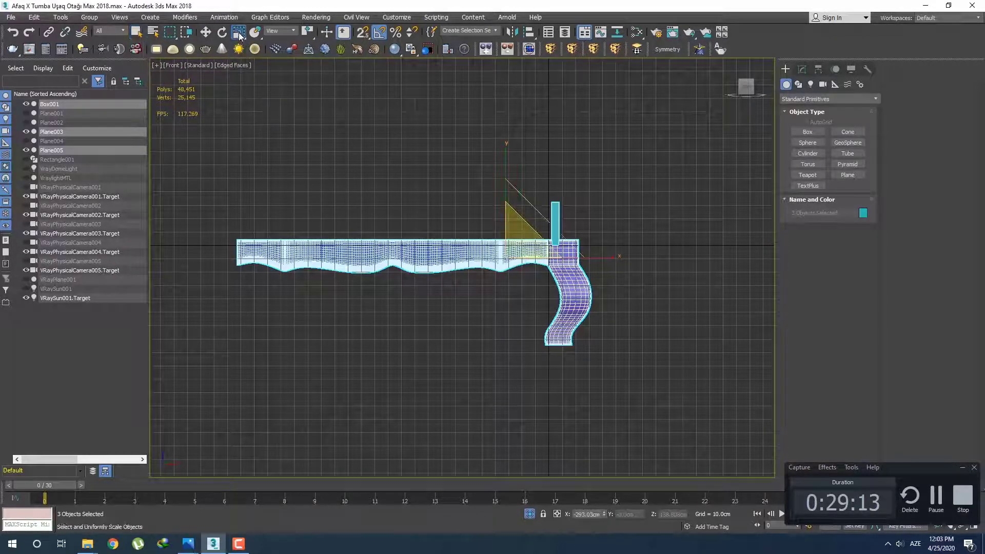
pyautogui.rightClick(240, 35)
pyautogui.doubleClick(647, 211)
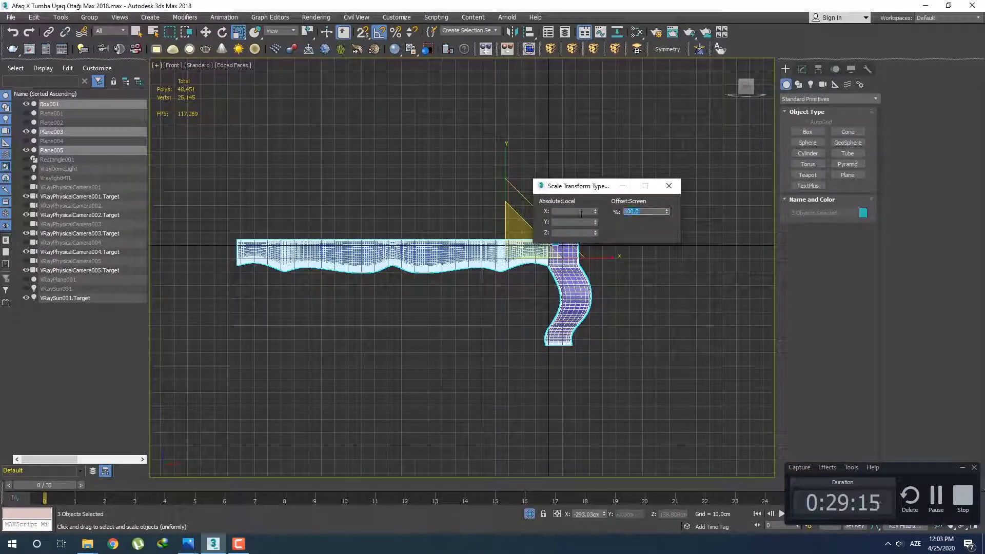
pyautogui.write('20')
pyautogui.press('Return')
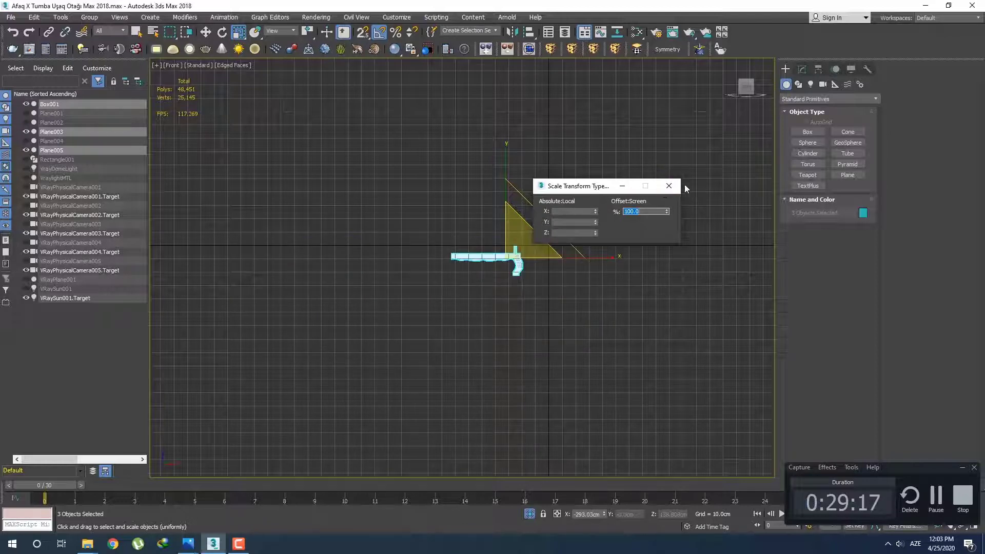
pyautogui.click(670, 186)
pyautogui.hotkey('ctrl', 'z')
# Remove the box from the selection and scale the panel and leg uniformly to 20 percent.
pyautogui.keyDown('alt'); pyautogui.moveTo(610, 224); pyautogui.dragTo(532, 210); pyautogui.keyUp('alt')
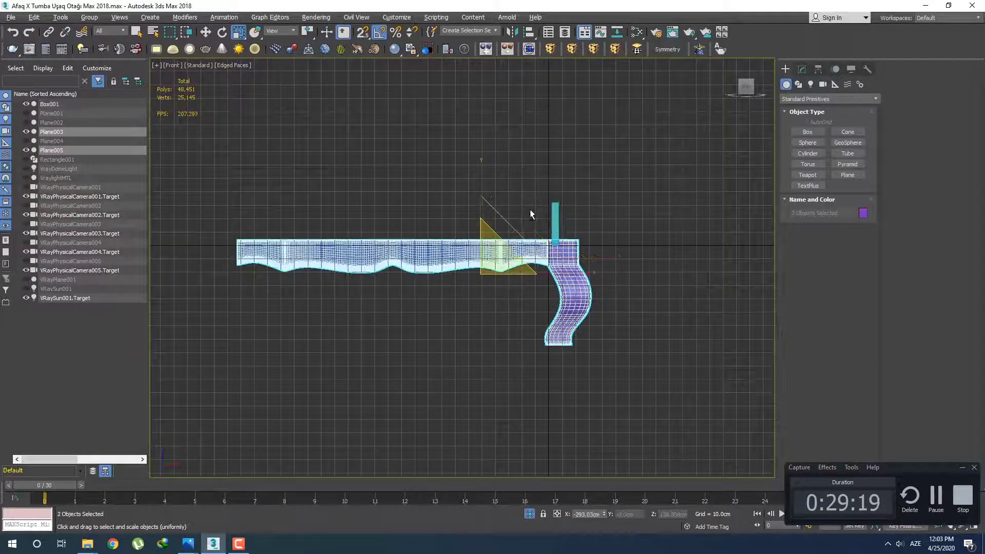
pyautogui.rightClick(245, 34)
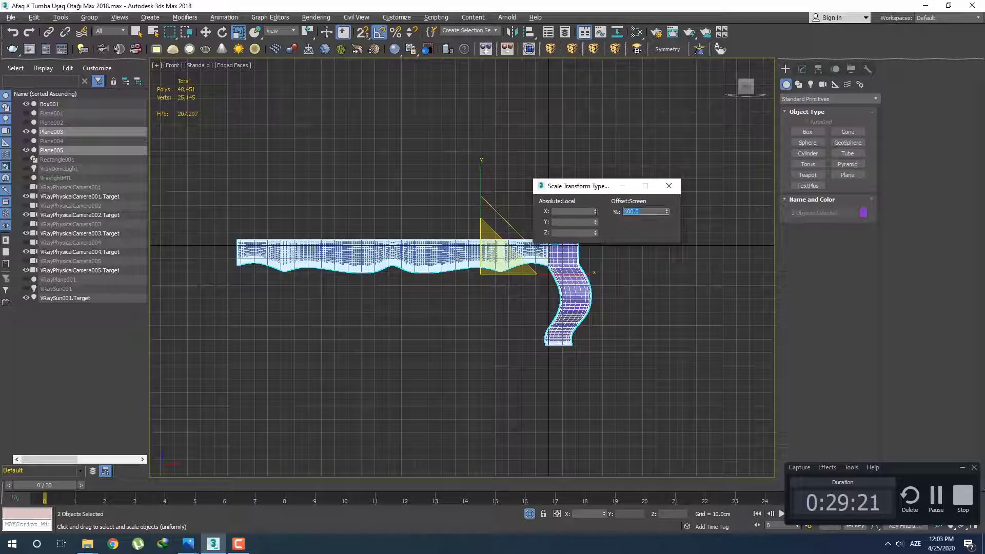
pyautogui.write('20')
pyautogui.press('Return')
pyautogui.click(668, 186)
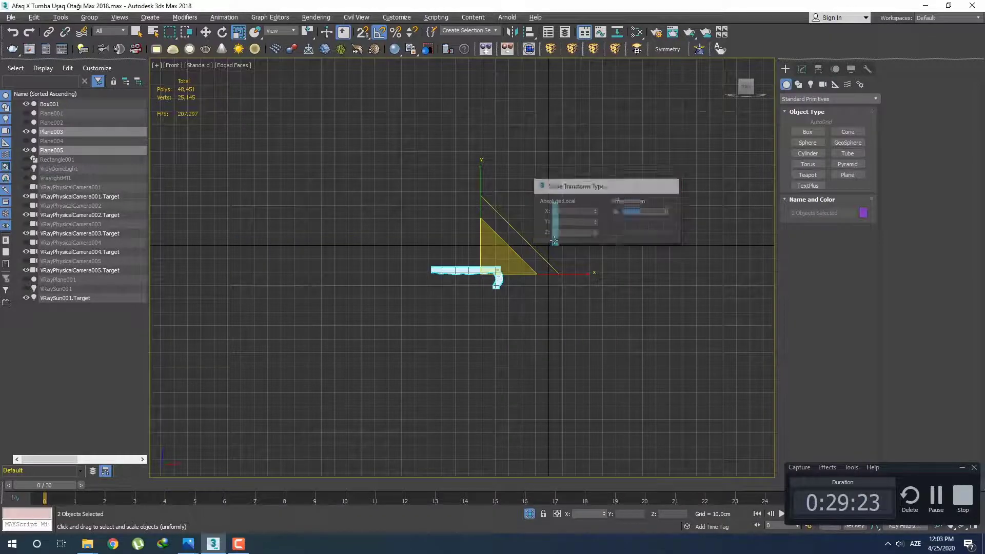
# Move the reduced panel and leg up and across, next to the reference box.
pyautogui.scroll(3, 544, 243)
pyautogui.press('w')
pyautogui.moveTo(453, 272); pyautogui.dragTo(536, 184)
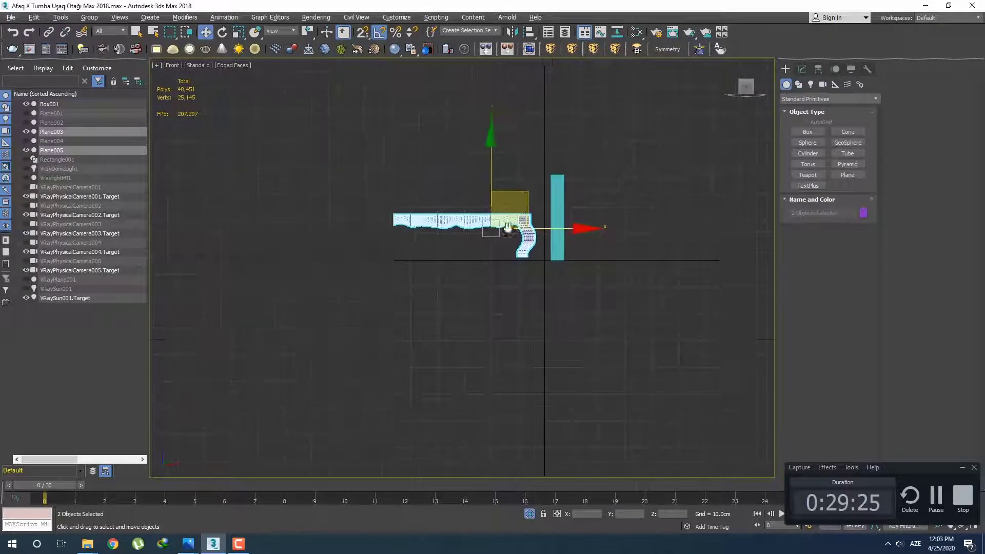
# Scale the panel and leg to about twice their size and move them beside the box with the foot at ground level.
pyautogui.scroll(3, 544, 200)
pyautogui.rightClick(239, 32)
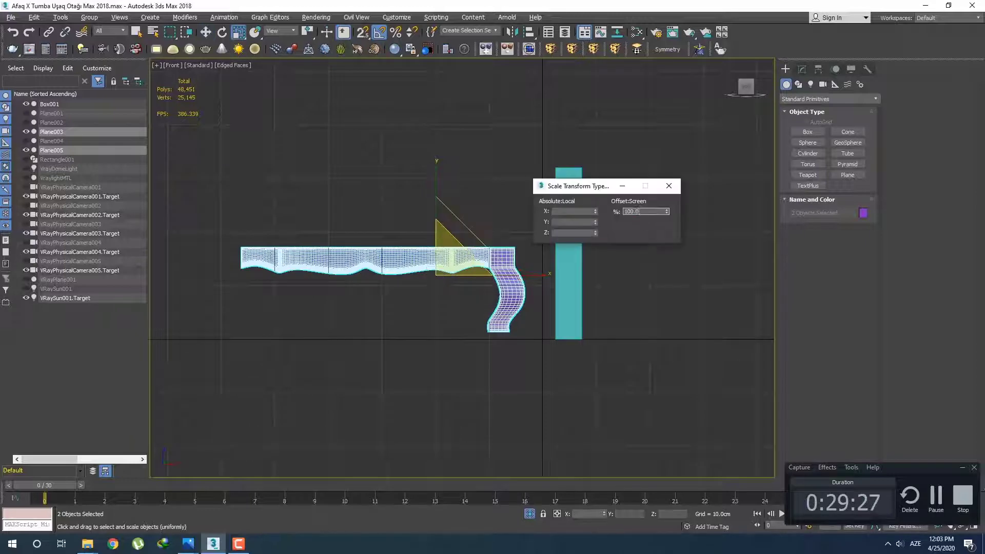
pyautogui.press('Return')
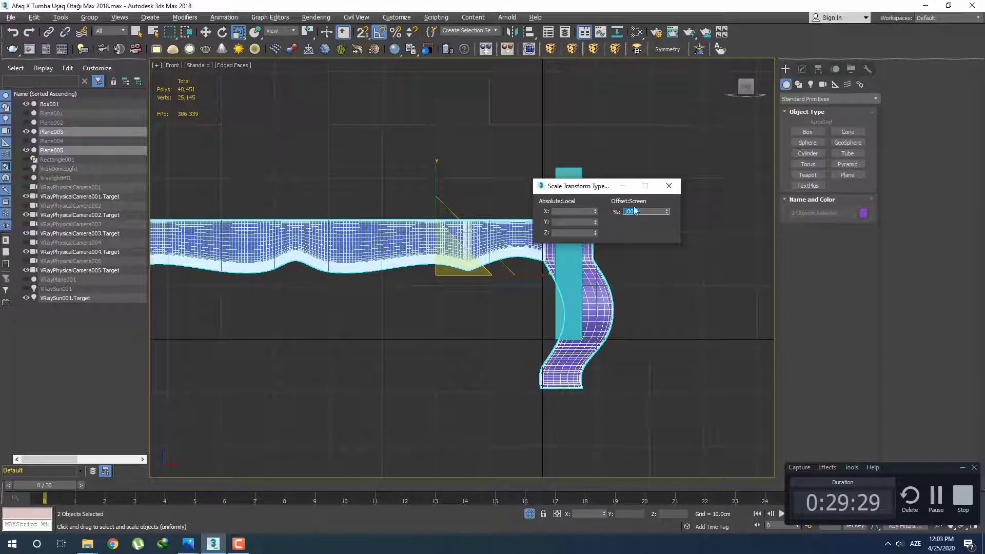
pyautogui.click(669, 186)
pyautogui.press('w')
pyautogui.moveTo(464, 233); pyautogui.dragTo(413, 191)
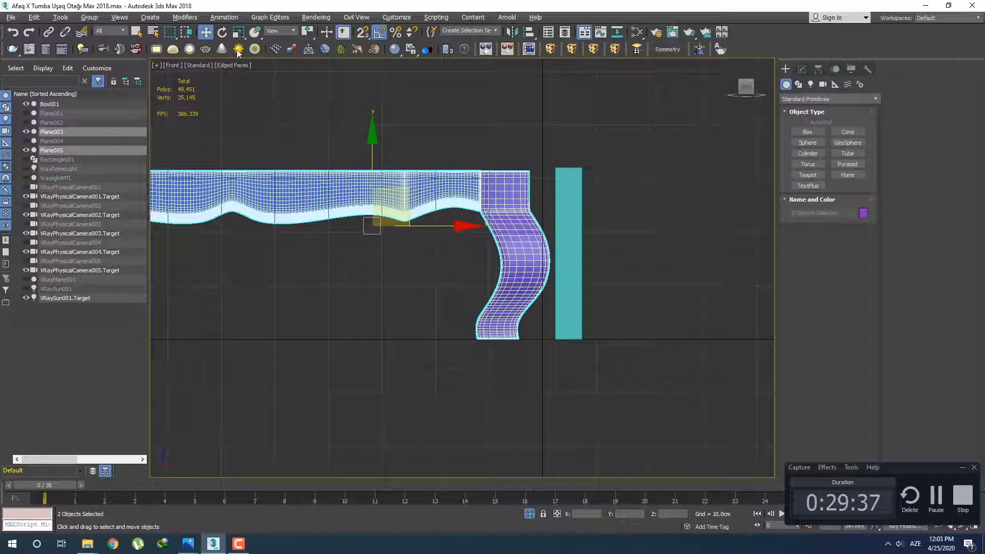
# Scale the panel and leg uniformly to 70 percent, and again by 95 percent.
pyautogui.rightClick(240, 34)
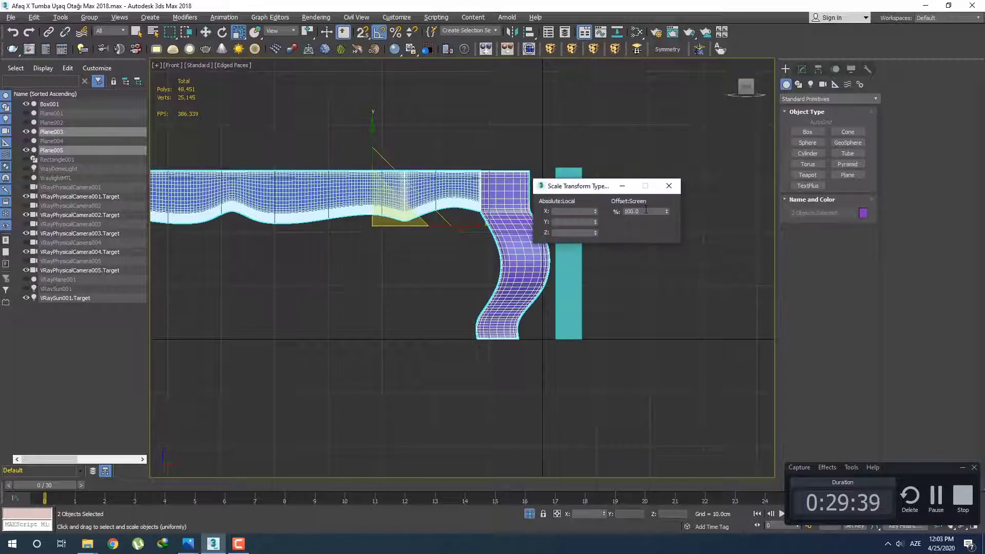
pyautogui.doubleClick(646, 211)
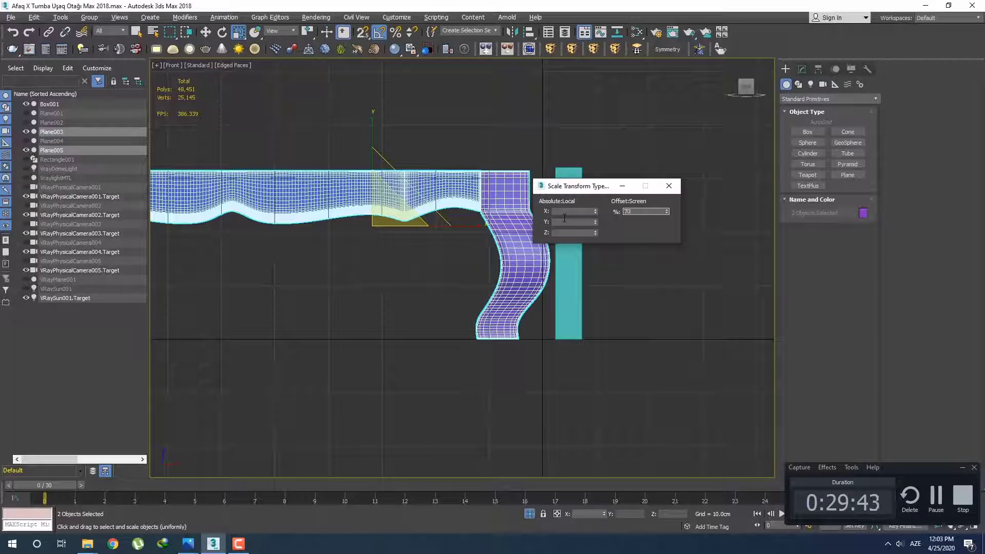
pyautogui.write('70')
pyautogui.press('Return')
pyautogui.write('9')
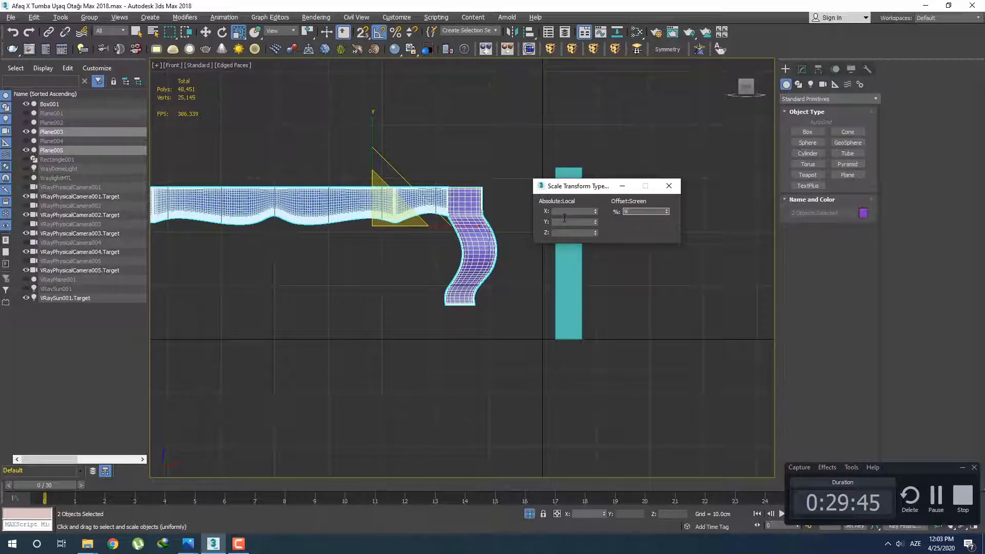
pyautogui.write('5')
pyautogui.press('Return')
pyautogui.click(669, 185)
# Move the panel and leg sideways until the leg's upper block overlaps the reference box.
pyautogui.press('w')
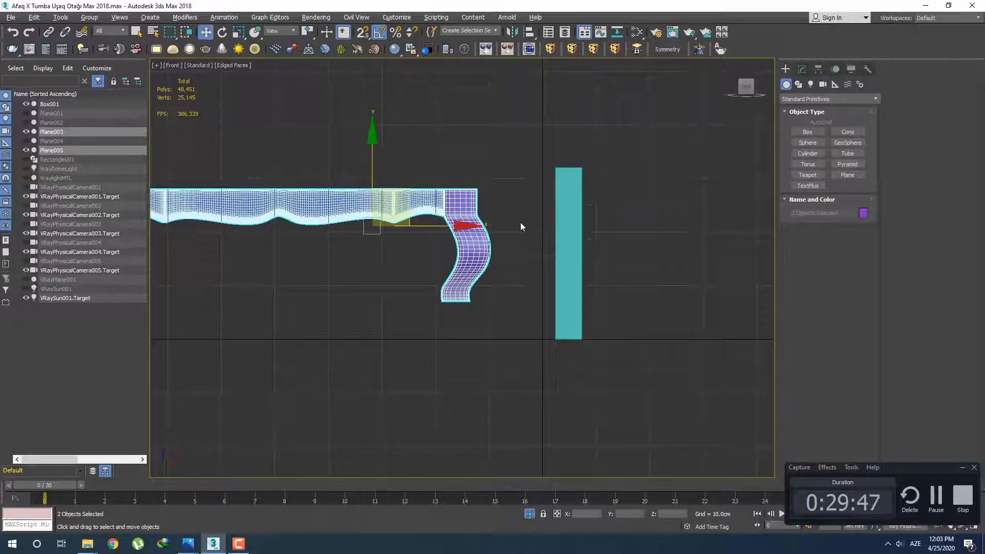
pyautogui.scroll(3, 522, 222)
pyautogui.scroll(-2, 590, 241)
pyautogui.moveTo(576, 248); pyautogui.dragTo(652, 254)
pyautogui.scroll(3, 621, 253)
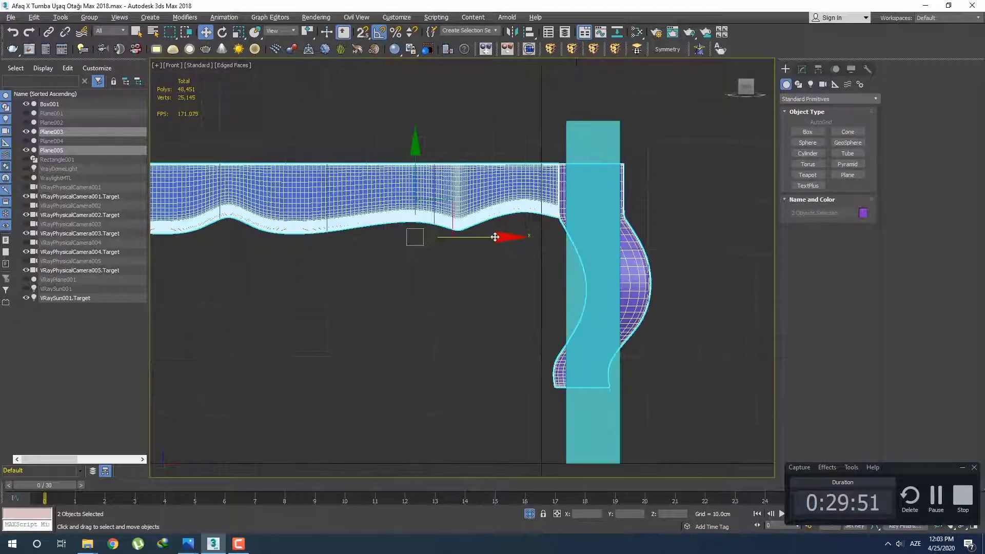
pyautogui.moveTo(495, 237); pyautogui.dragTo(501, 238)
pyautogui.scroll(-3, 537, 211)
# Make one copy of the reference box along X towards the panel's middle, and delete the copy.
pyautogui.press('q')
pyautogui.click(573, 201)
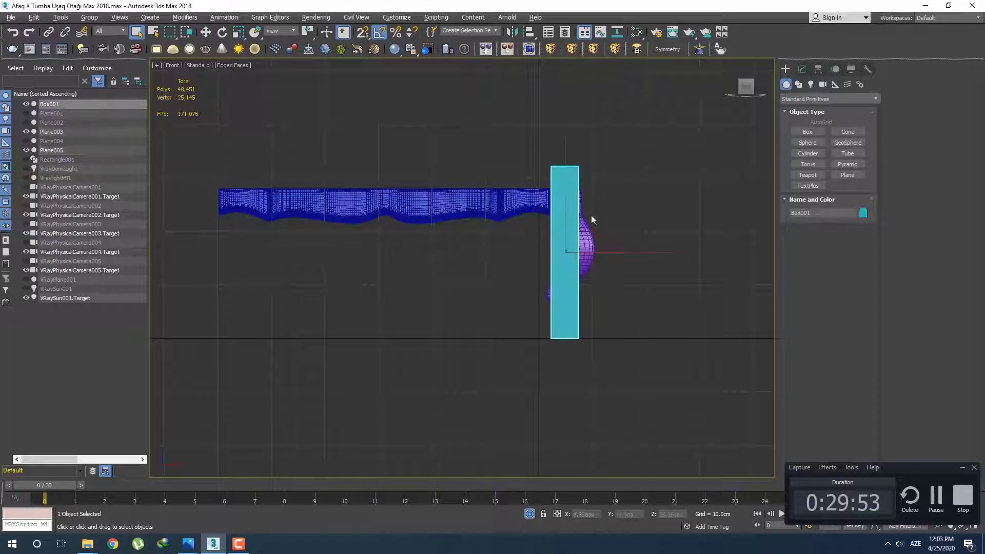
pyautogui.press('w')
pyautogui.keyDown('shift'); pyautogui.moveTo(622, 340); pyautogui.dragTo(492, 340); pyautogui.keyUp('shift')
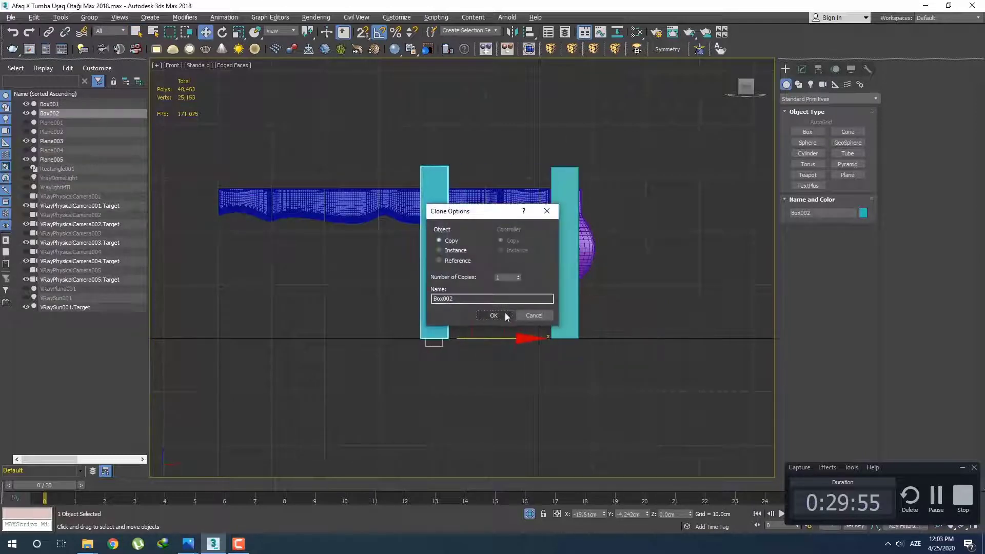
pyautogui.click(505, 313)
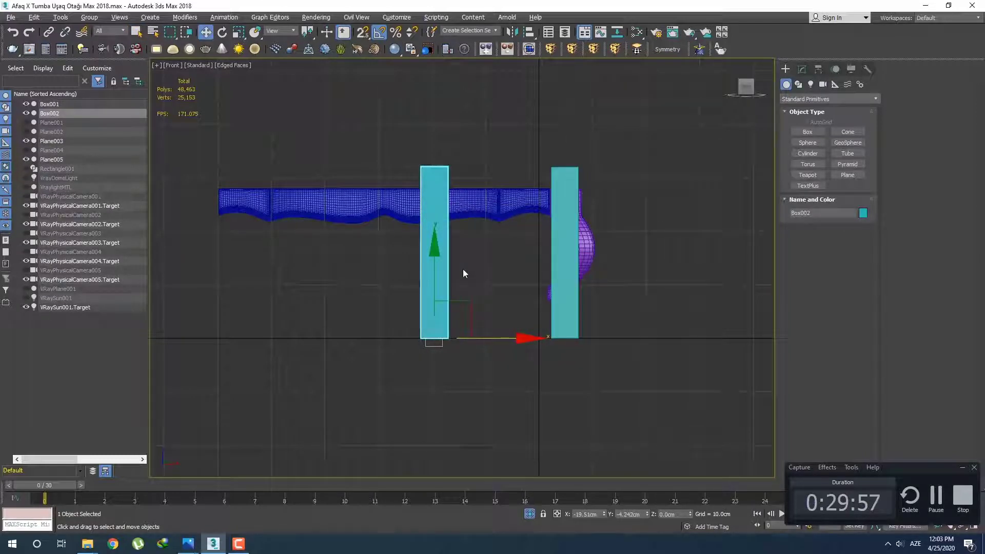
pyautogui.moveTo(463, 269); pyautogui.dragTo(491, 309, button='middle')
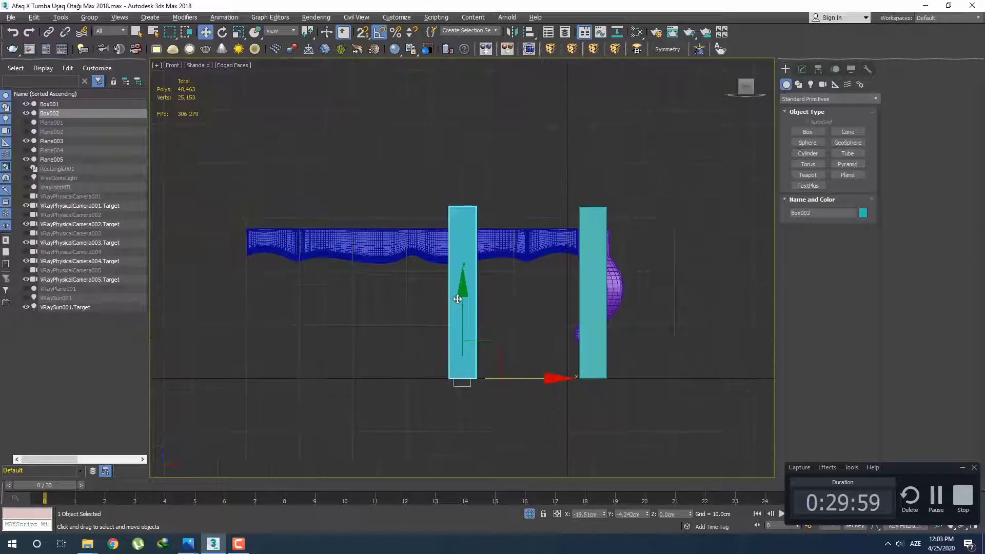
pyautogui.press('Delete')
# Select the reference box, review its parameters and open the Move Transform Type-In for it.
pyautogui.click(593, 318)
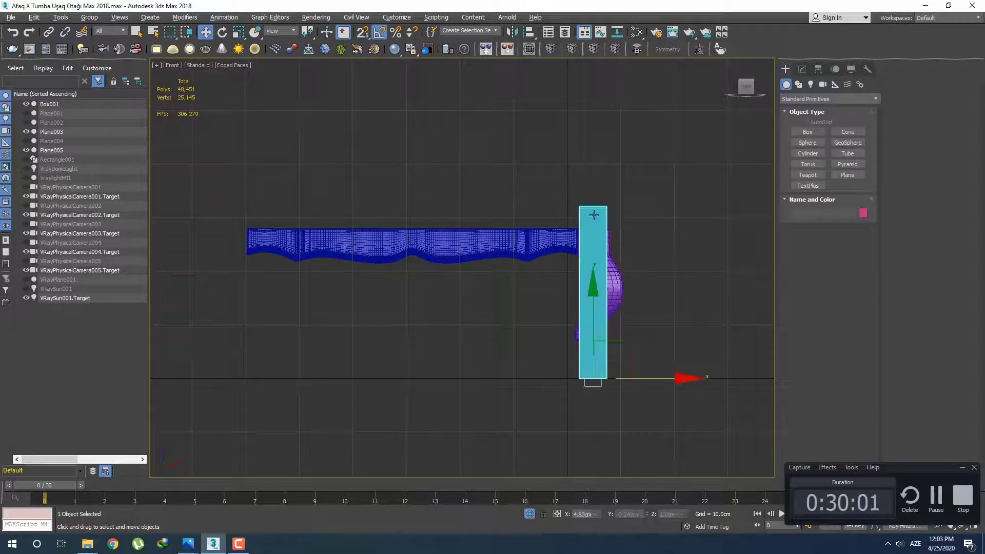
pyautogui.click(802, 69)
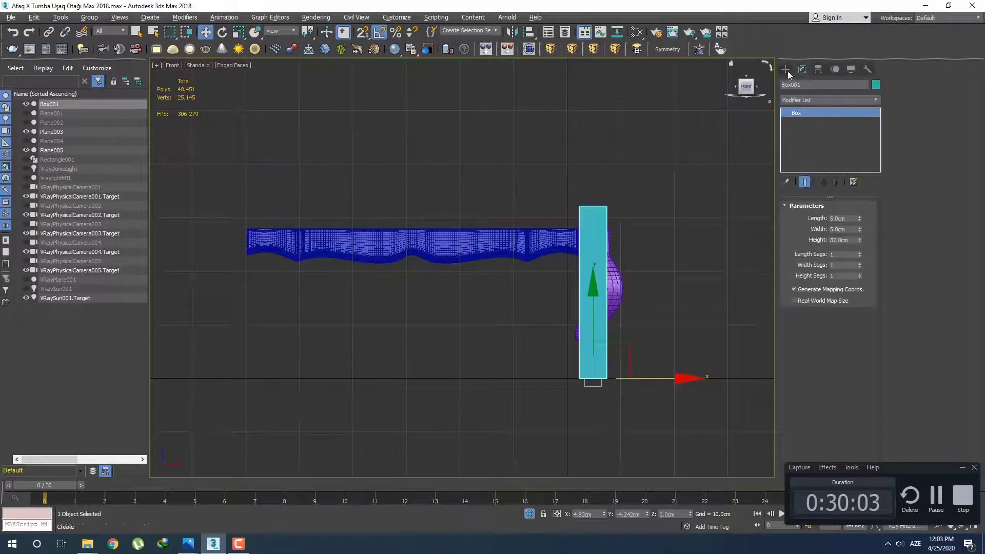
pyautogui.click(782, 70)
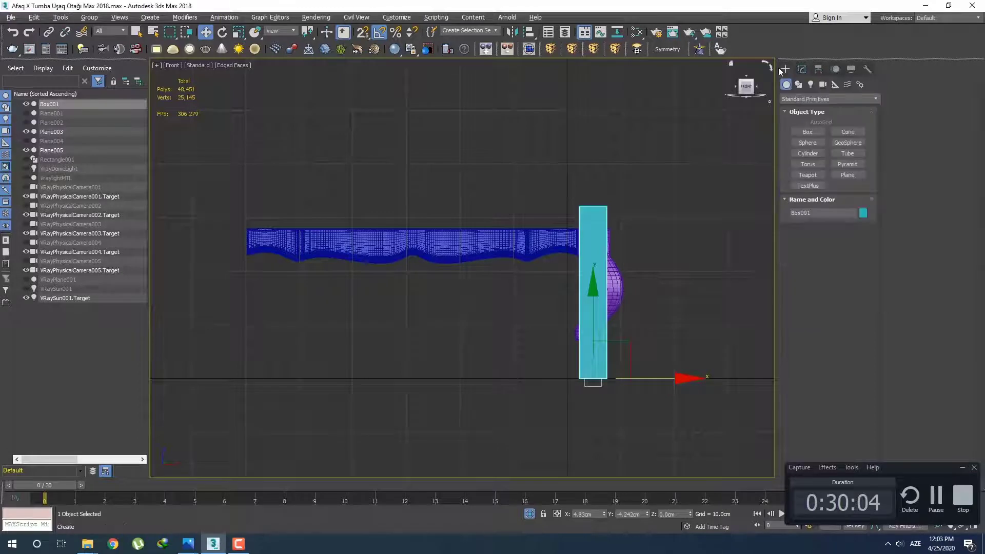
pyautogui.rightClick(205, 32)
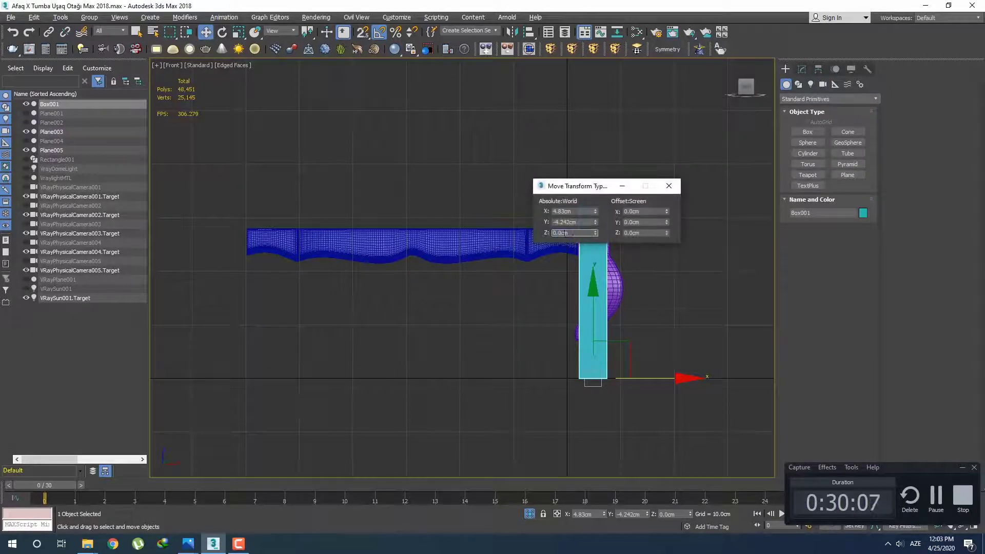